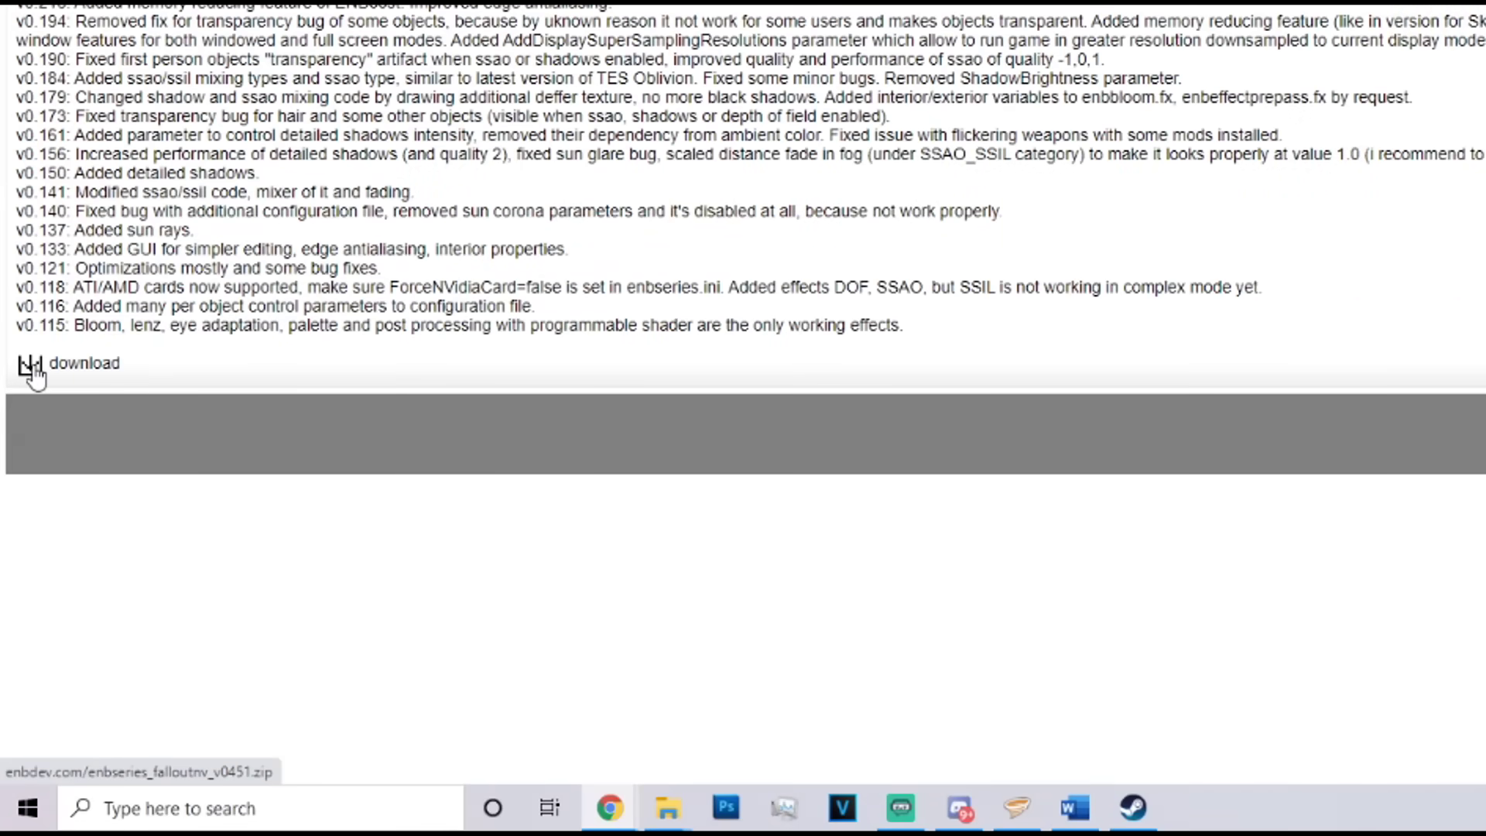
Download the ENBSeries v0.451 zip for Fallout New Vegas
click(32, 369)
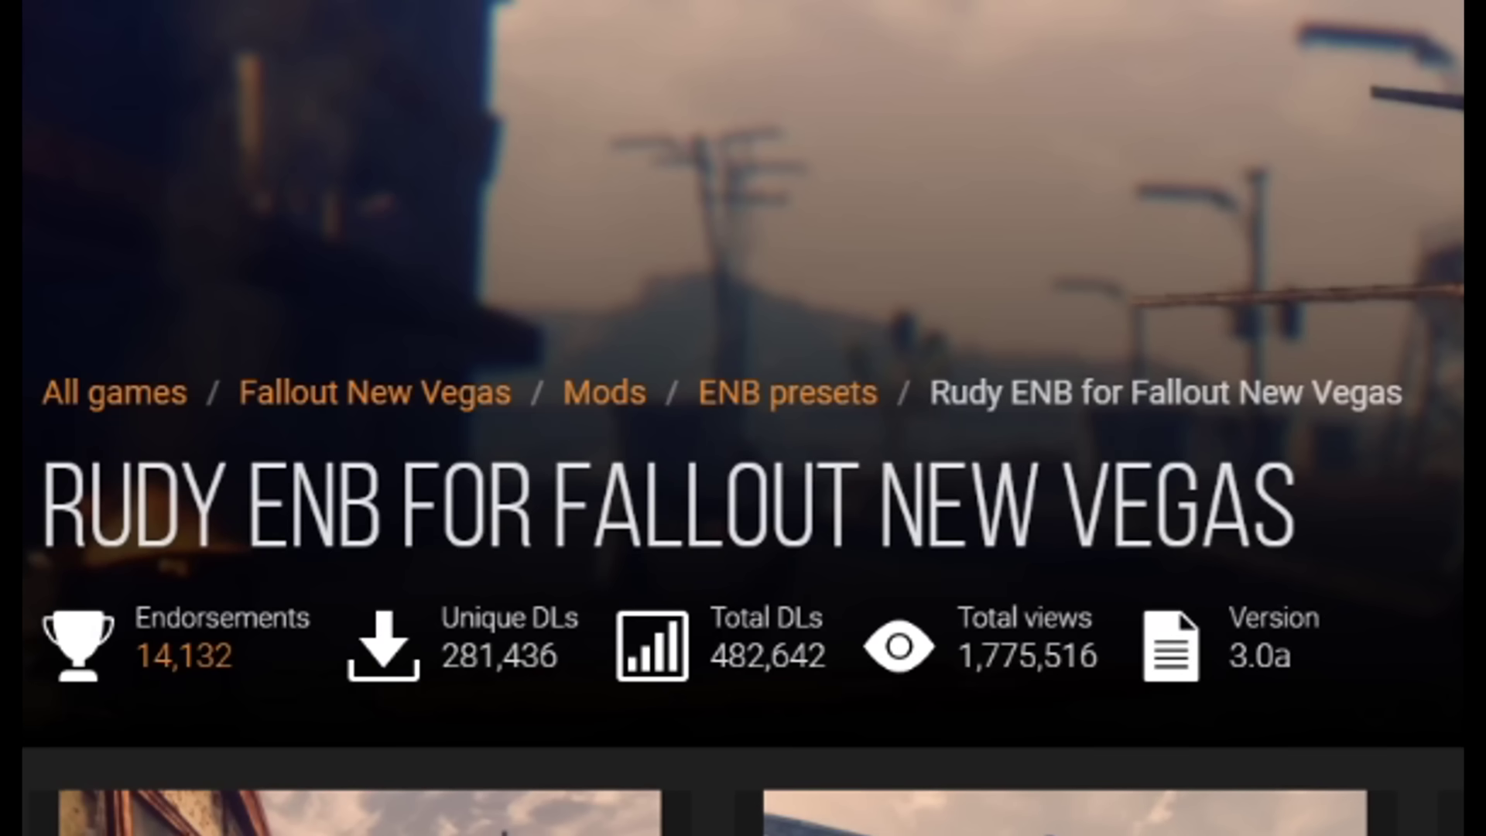
Browse the ENB presets category in a new tab, then return to the Rudy ENB page
right_click(788, 396)
click(855, 420)
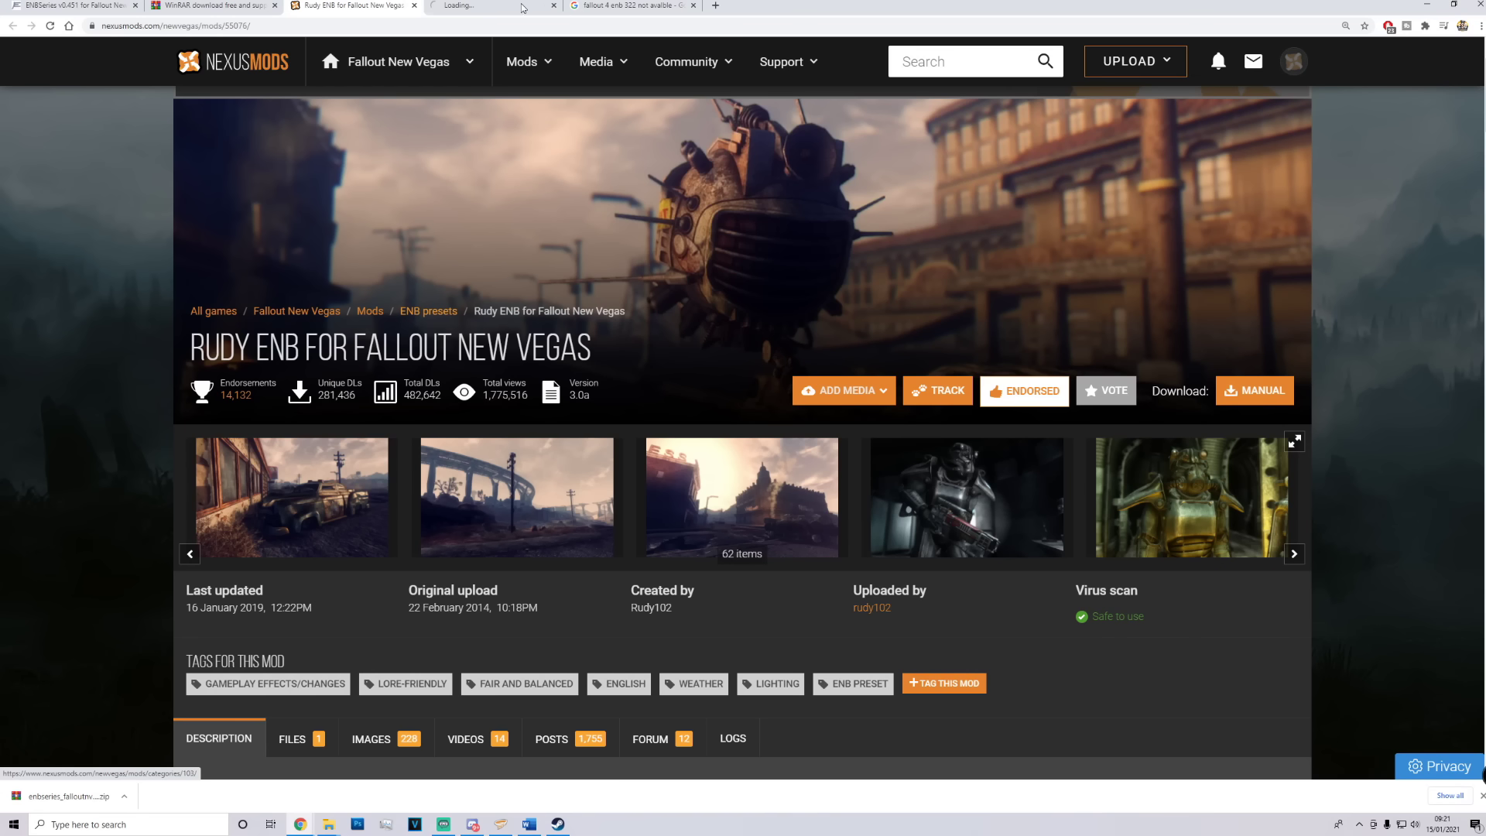
click(498, 3)
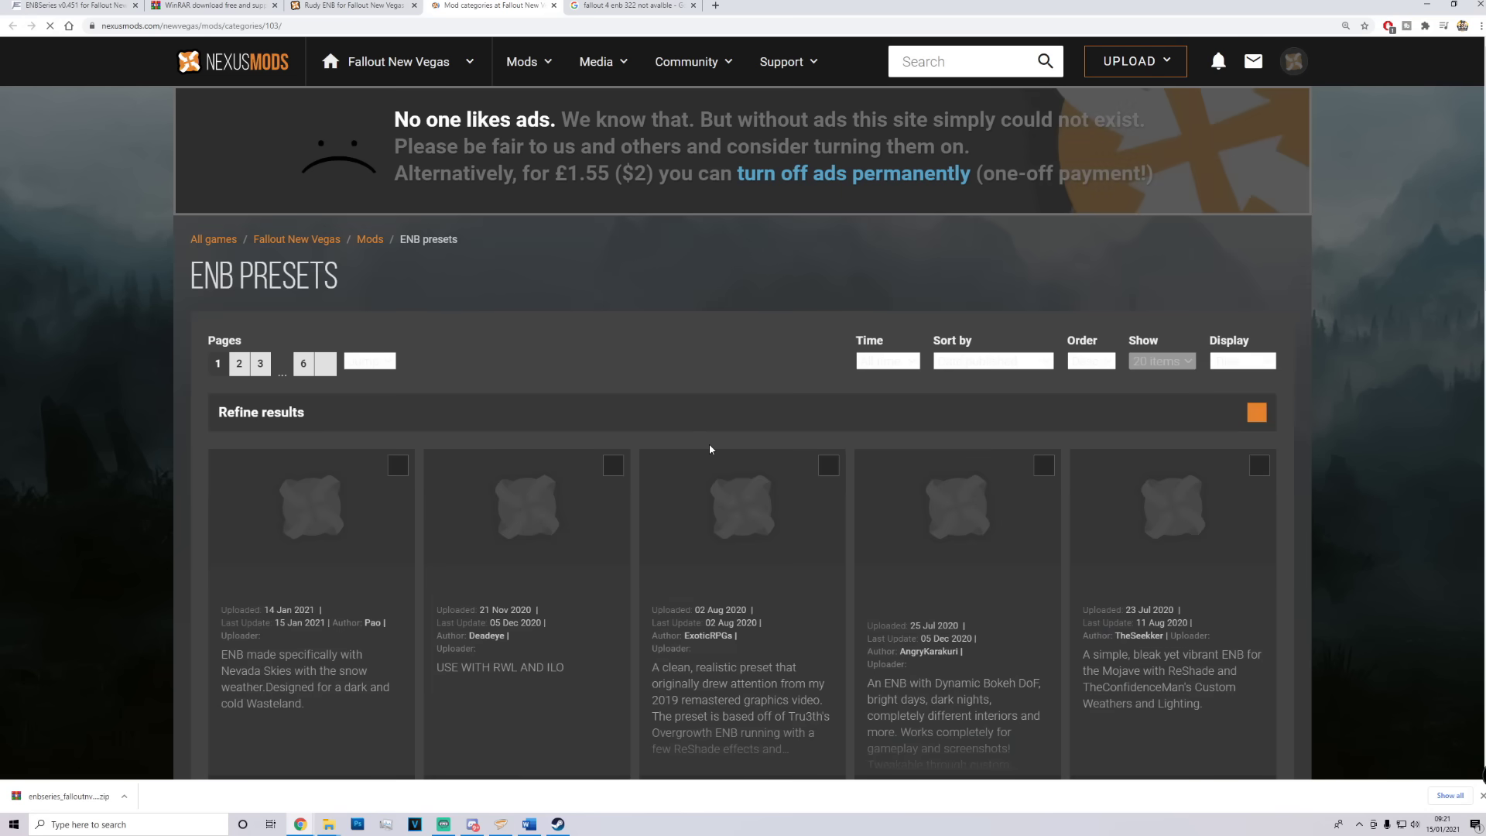
scroll(709, 442, down, 3)
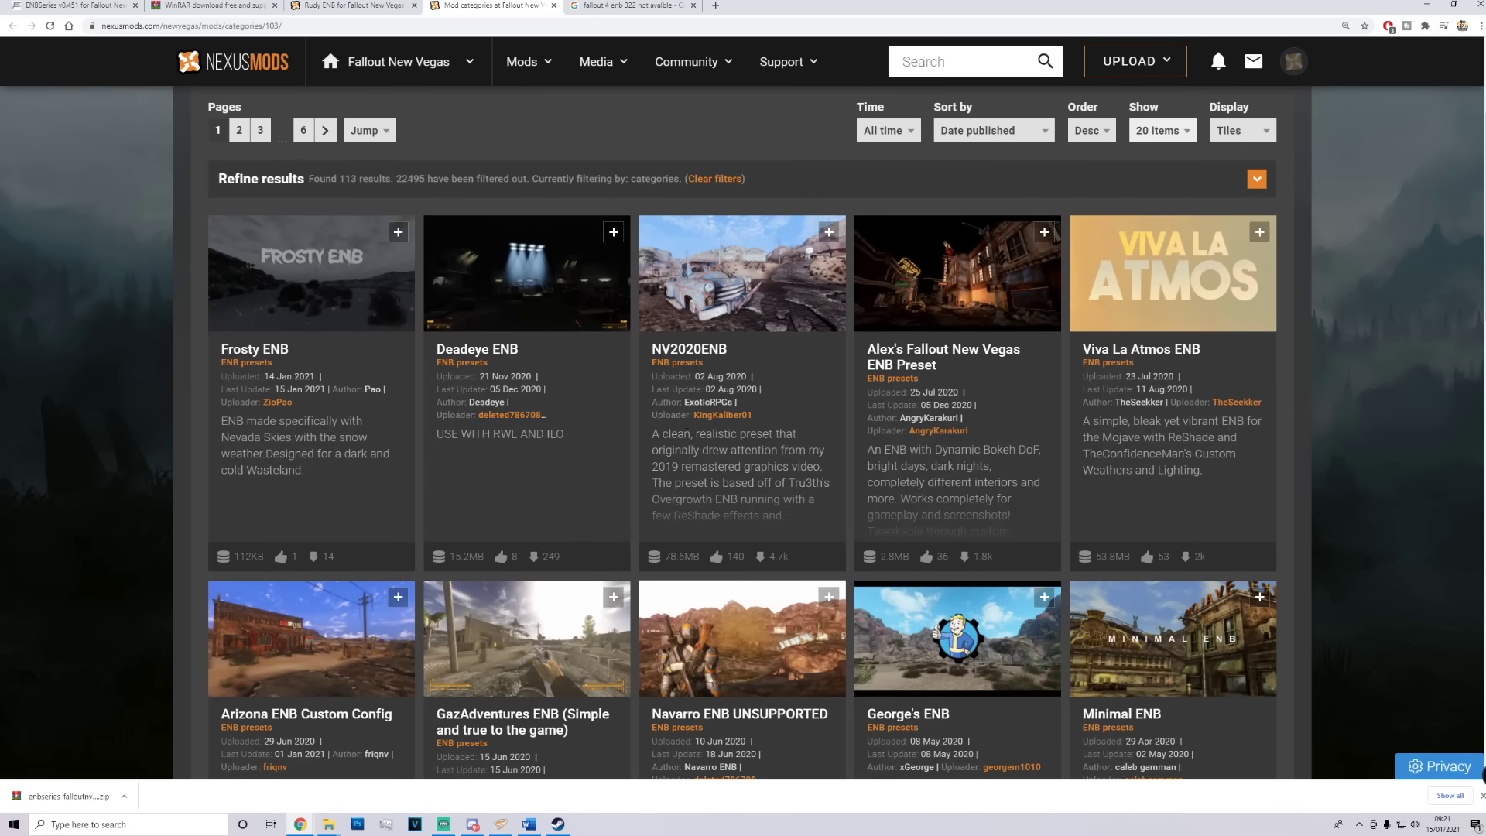
scroll(686, 433, down, 3)
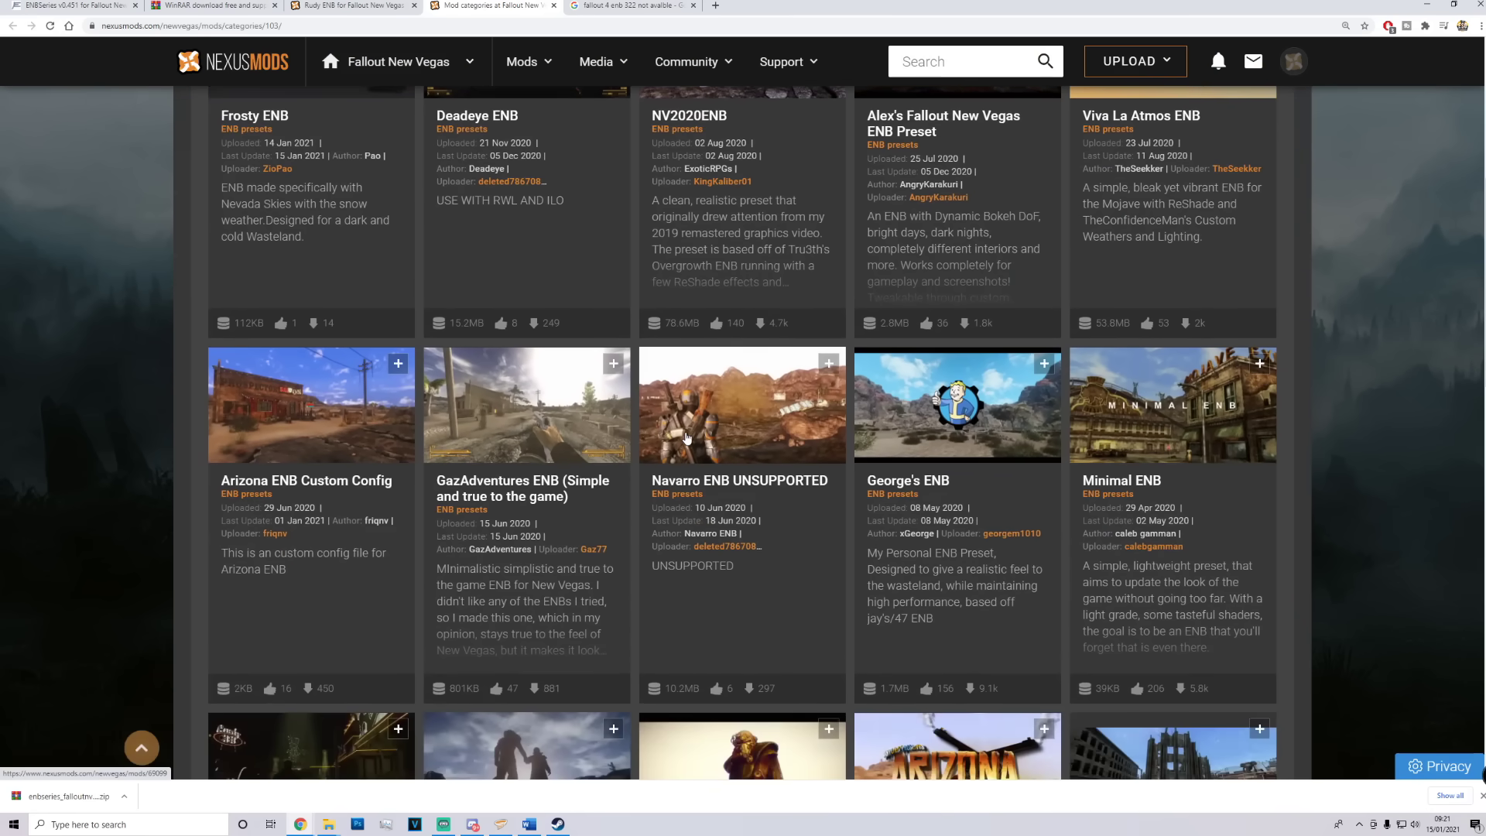
scroll(686, 438, down, 5)
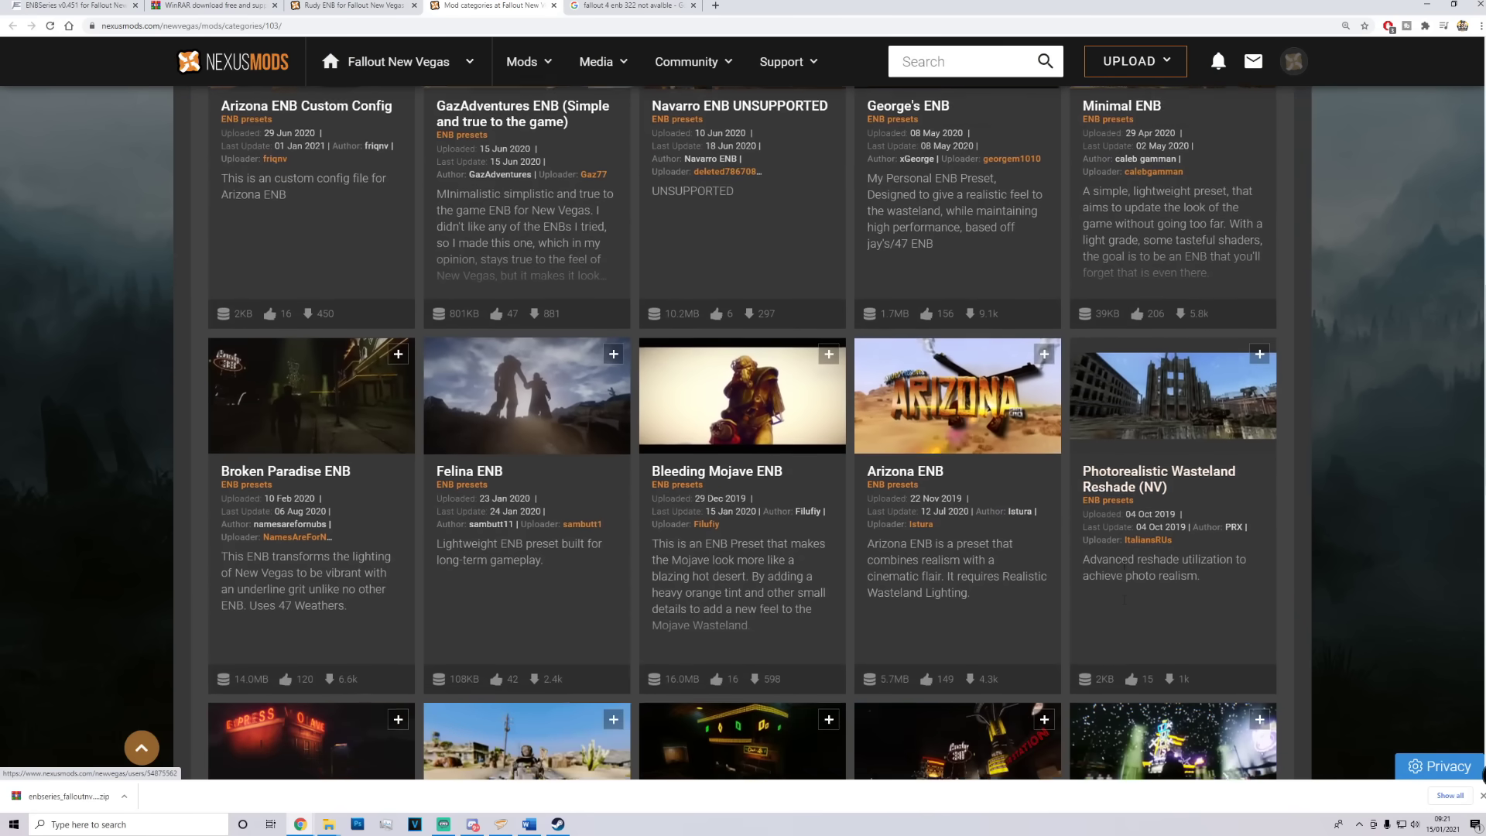
scroll(697, 480, down, 7)
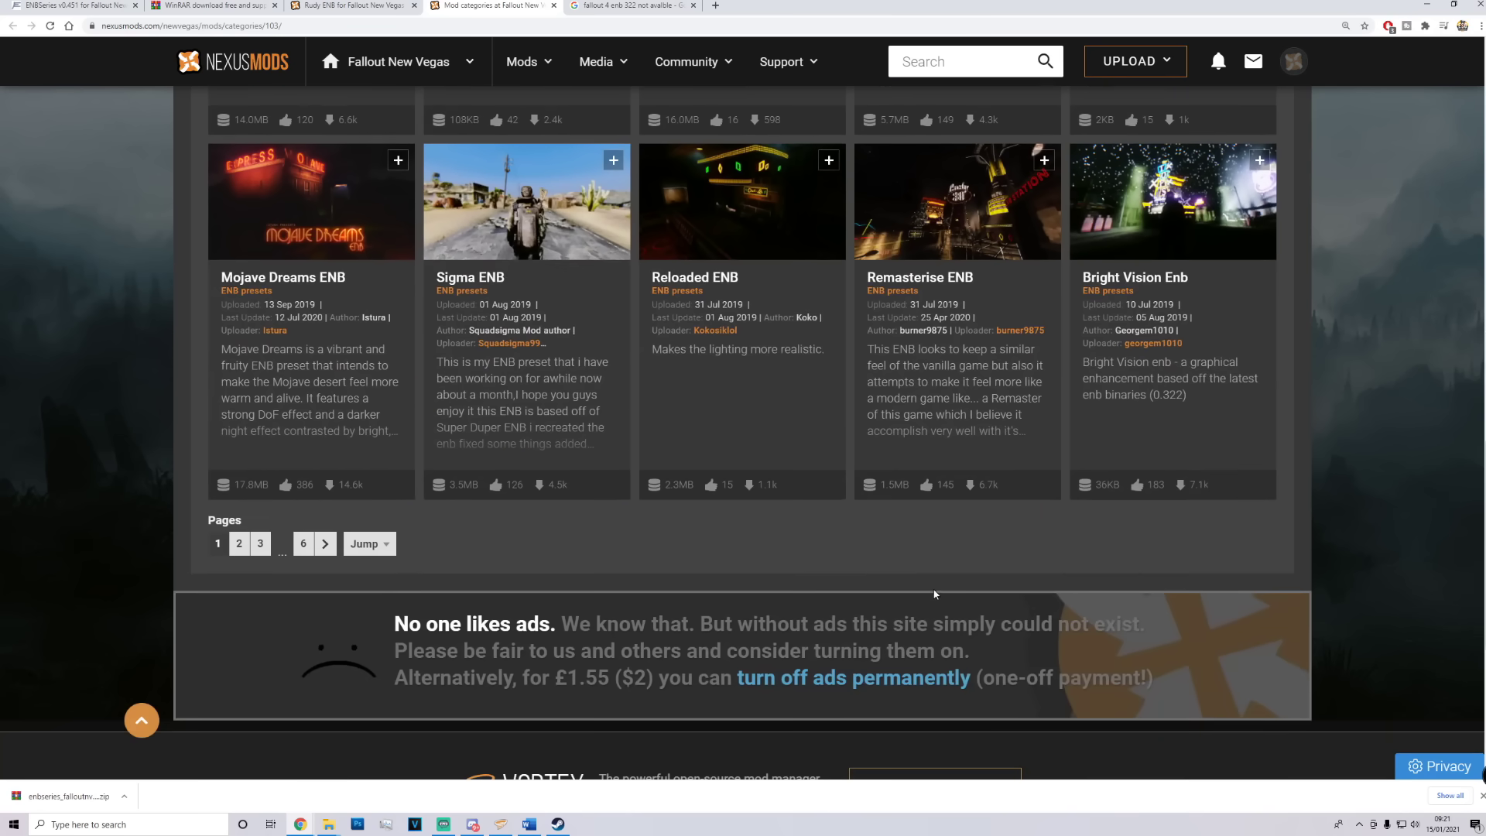
scroll(934, 593, up, 15)
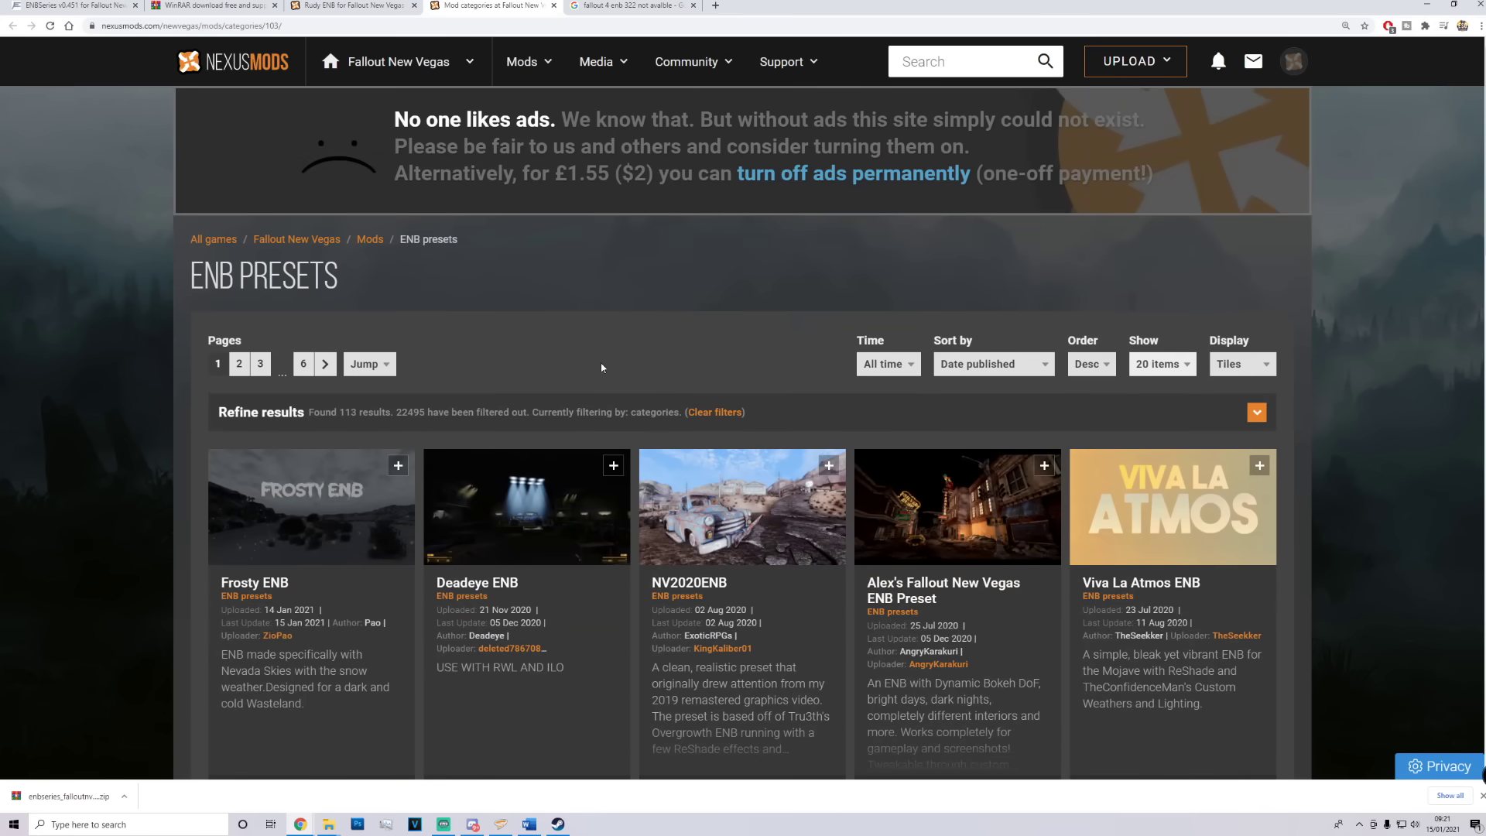
scroll(789, 441, down, 5)
scroll(650, 431, up, 3)
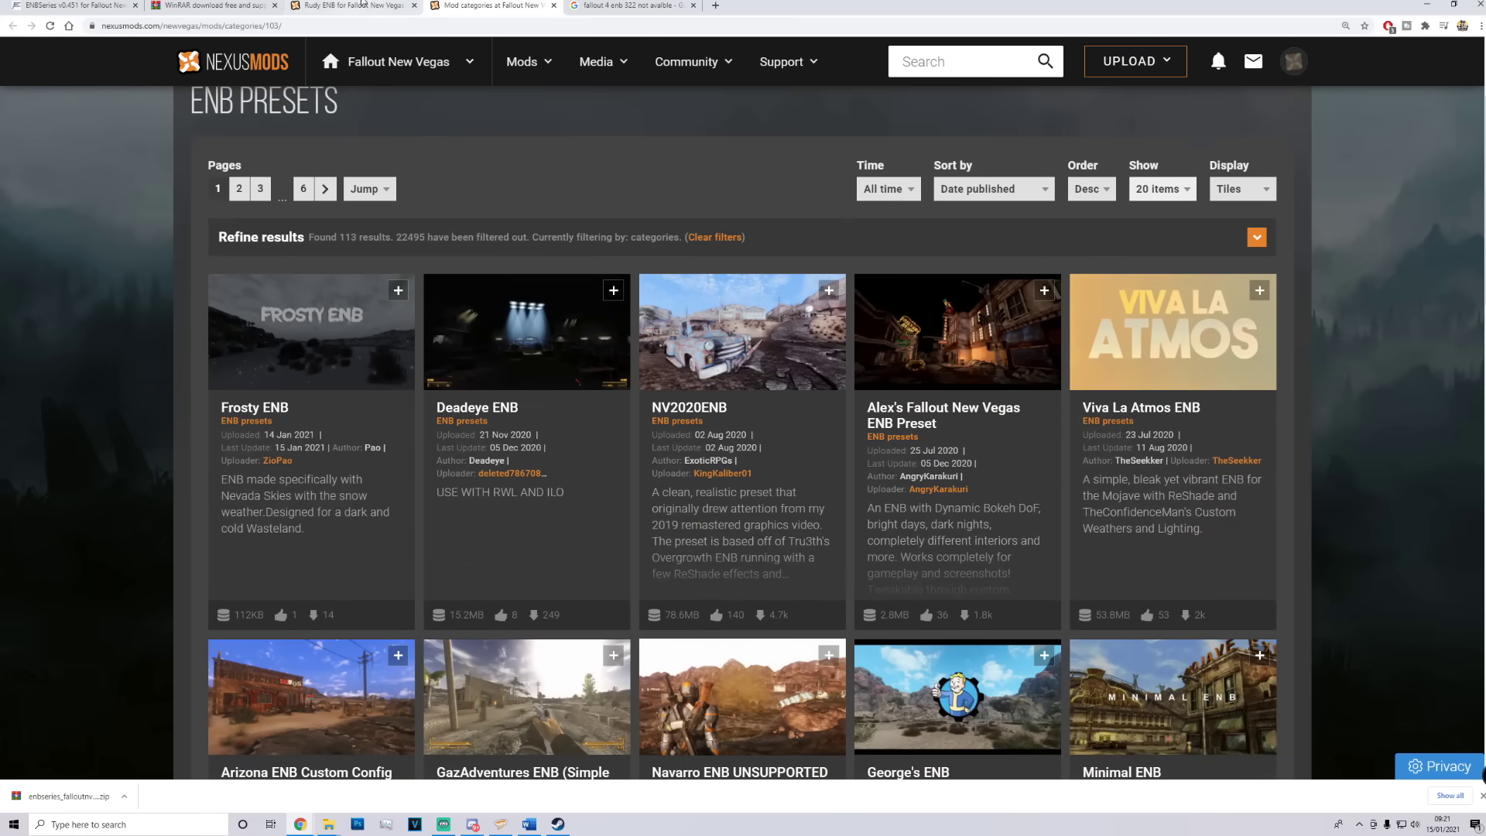
click(362, 5)
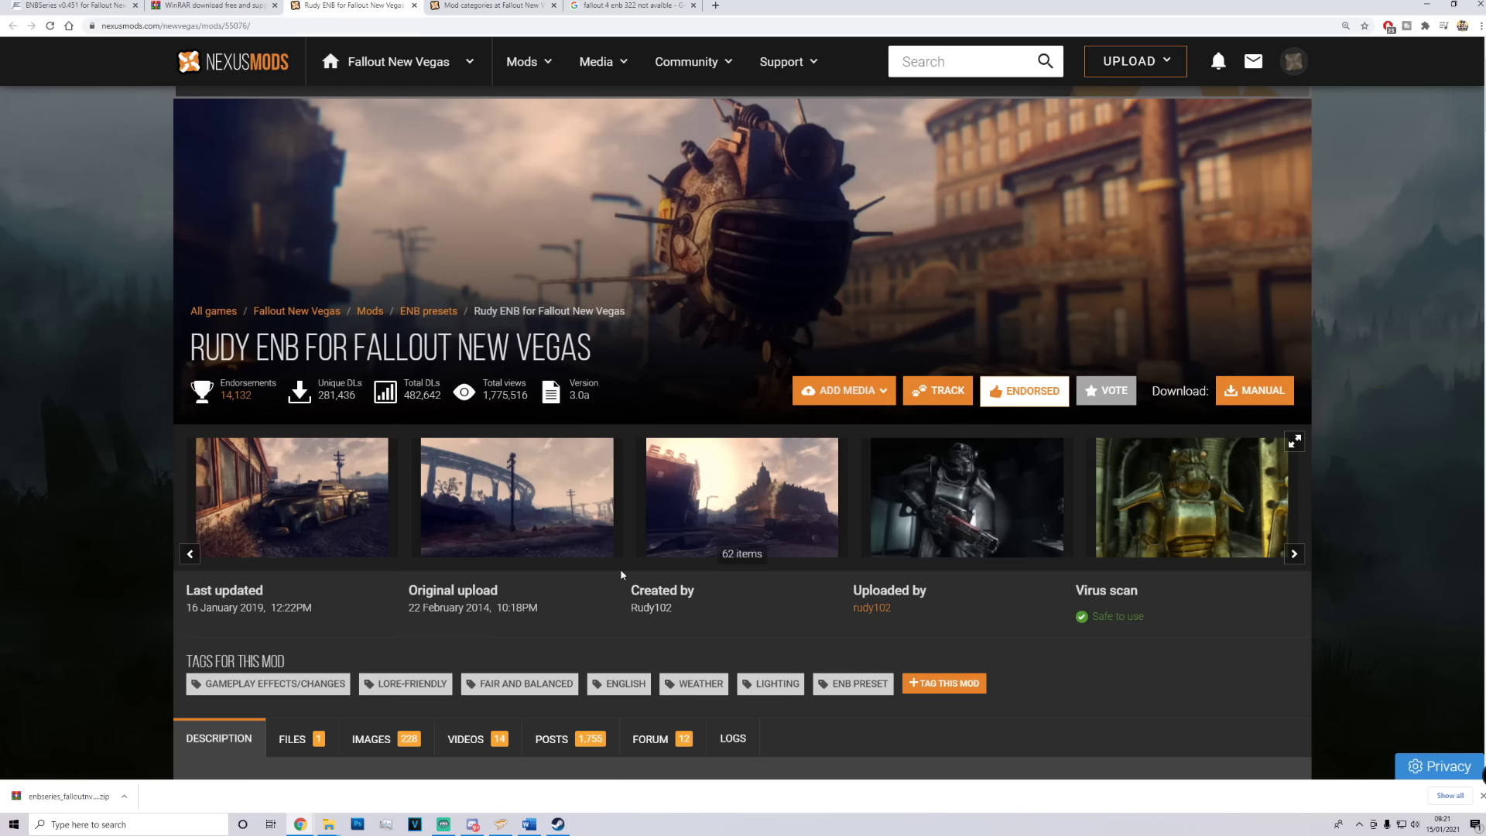
Download the Rudy ENB 0.322a main file from the Files tab using Slow Download
scroll(621, 572, down, 4)
scroll(519, 545, down, 2)
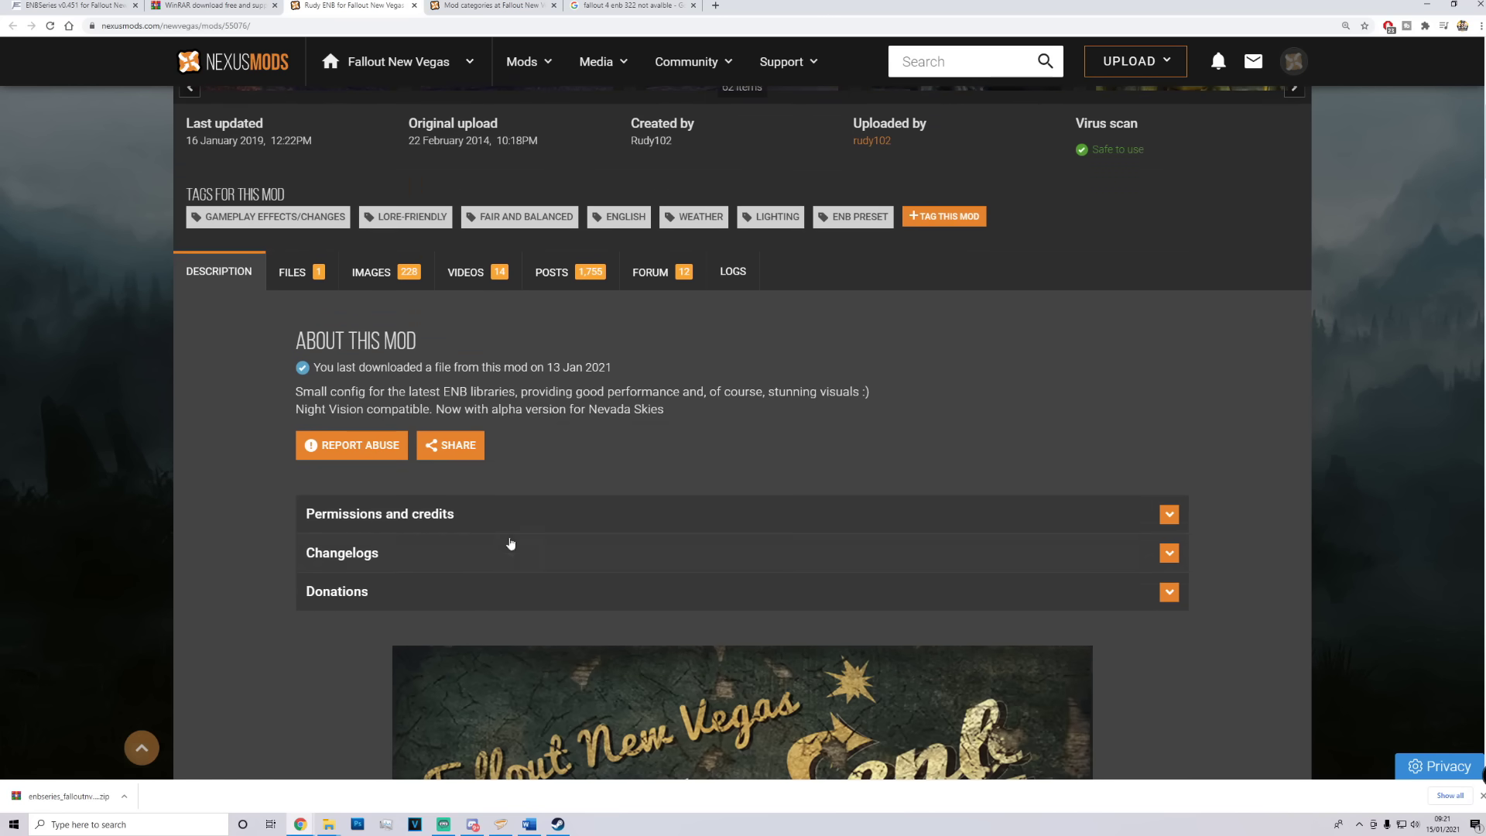
click(307, 287)
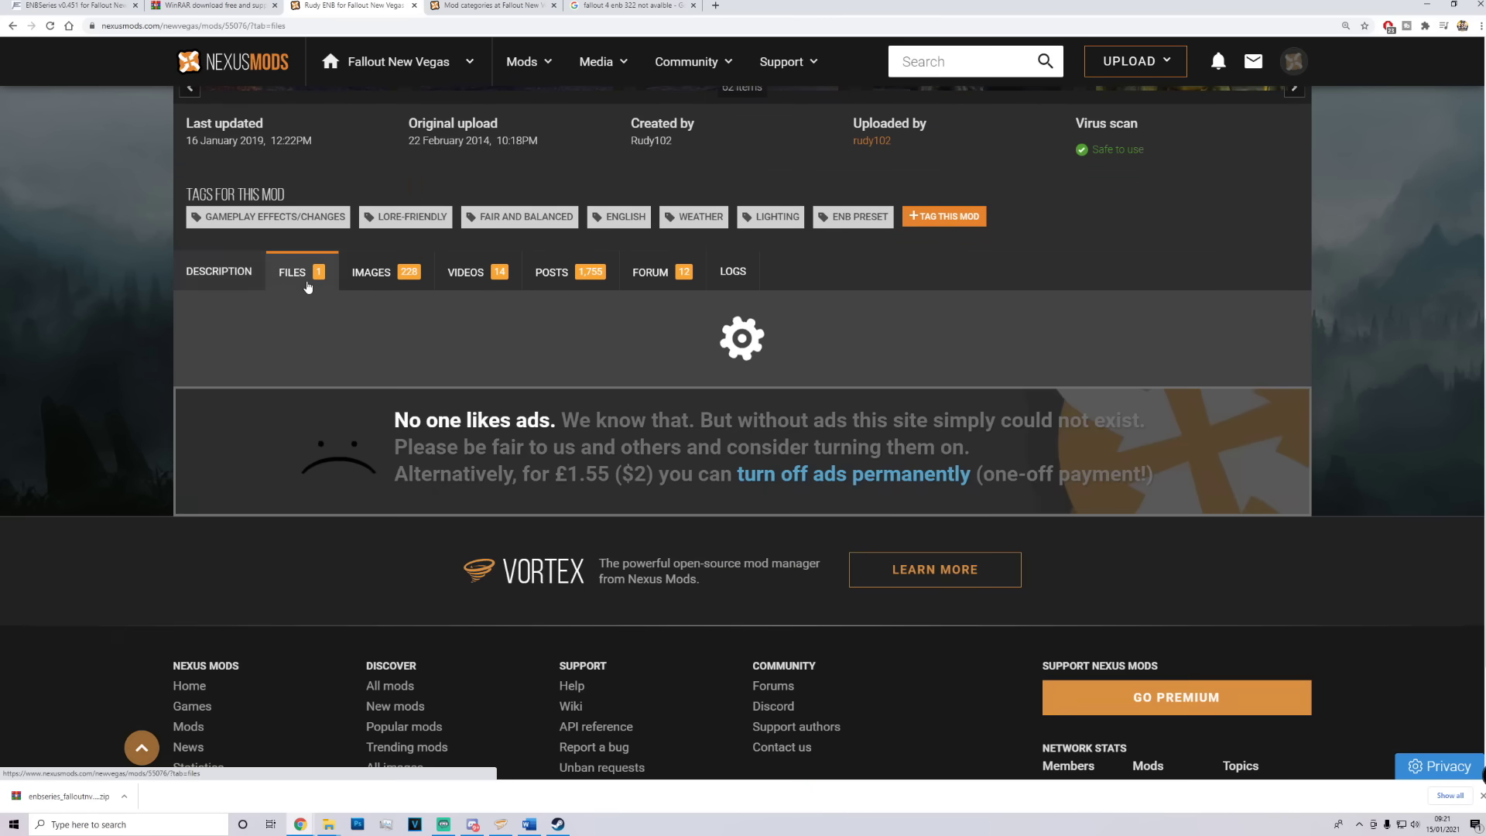
scroll(403, 348, down, 2)
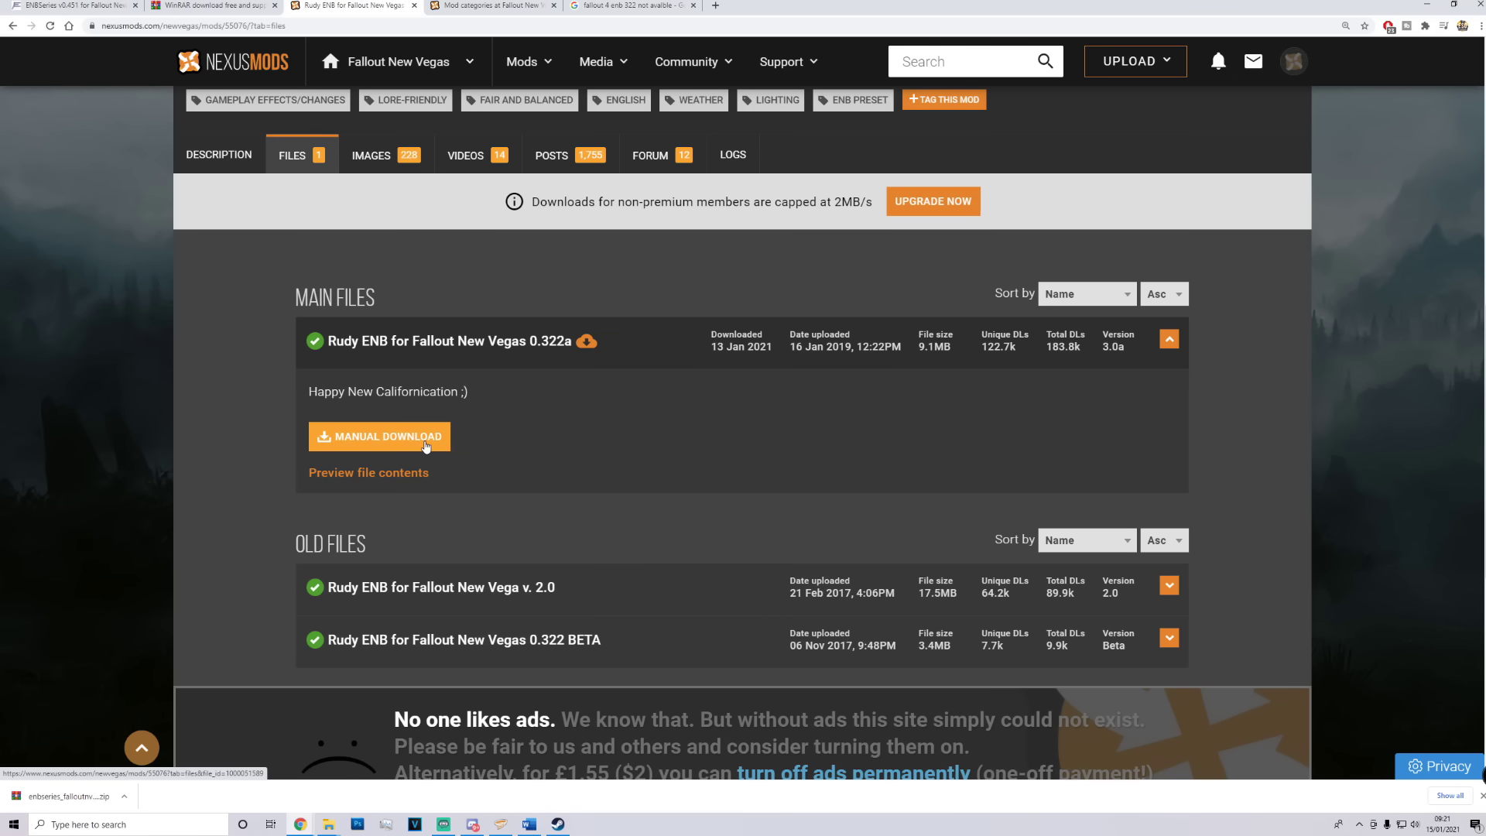
click(425, 446)
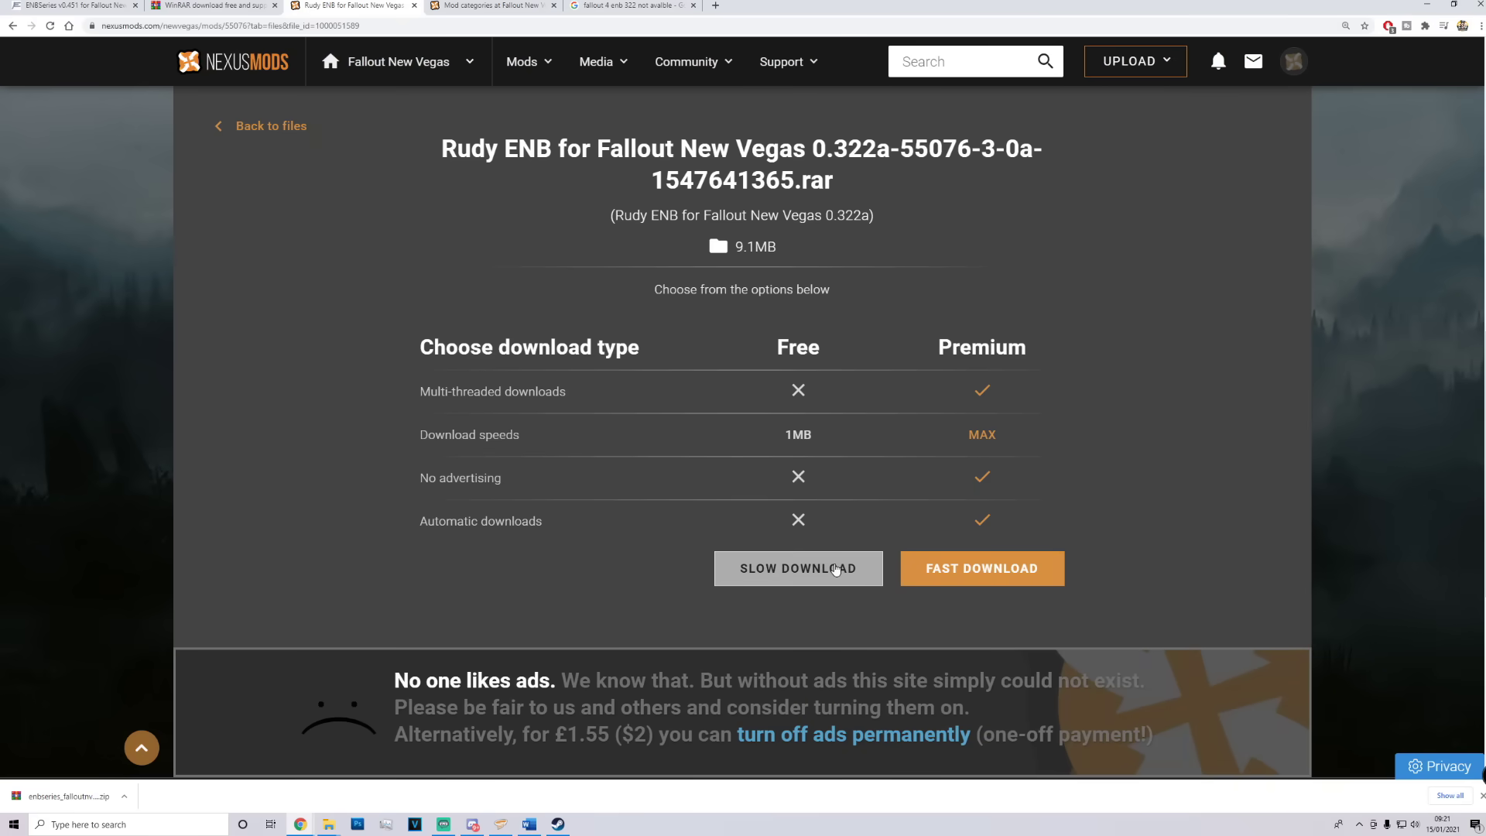
click(832, 567)
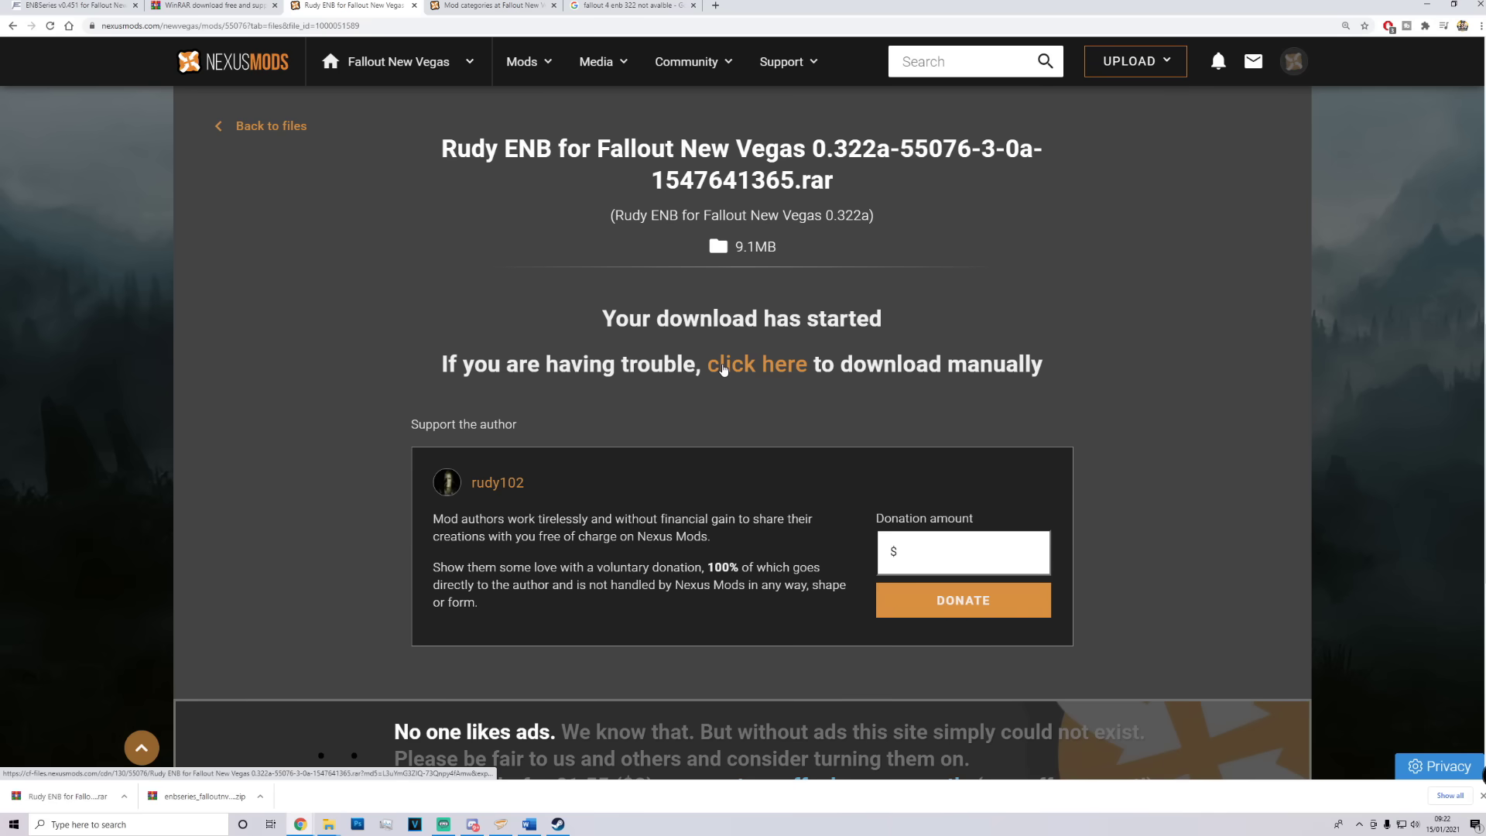
Show the Rudy ENB Description tab and scroll to its Installation instructions
scroll(747, 387, up, 2)
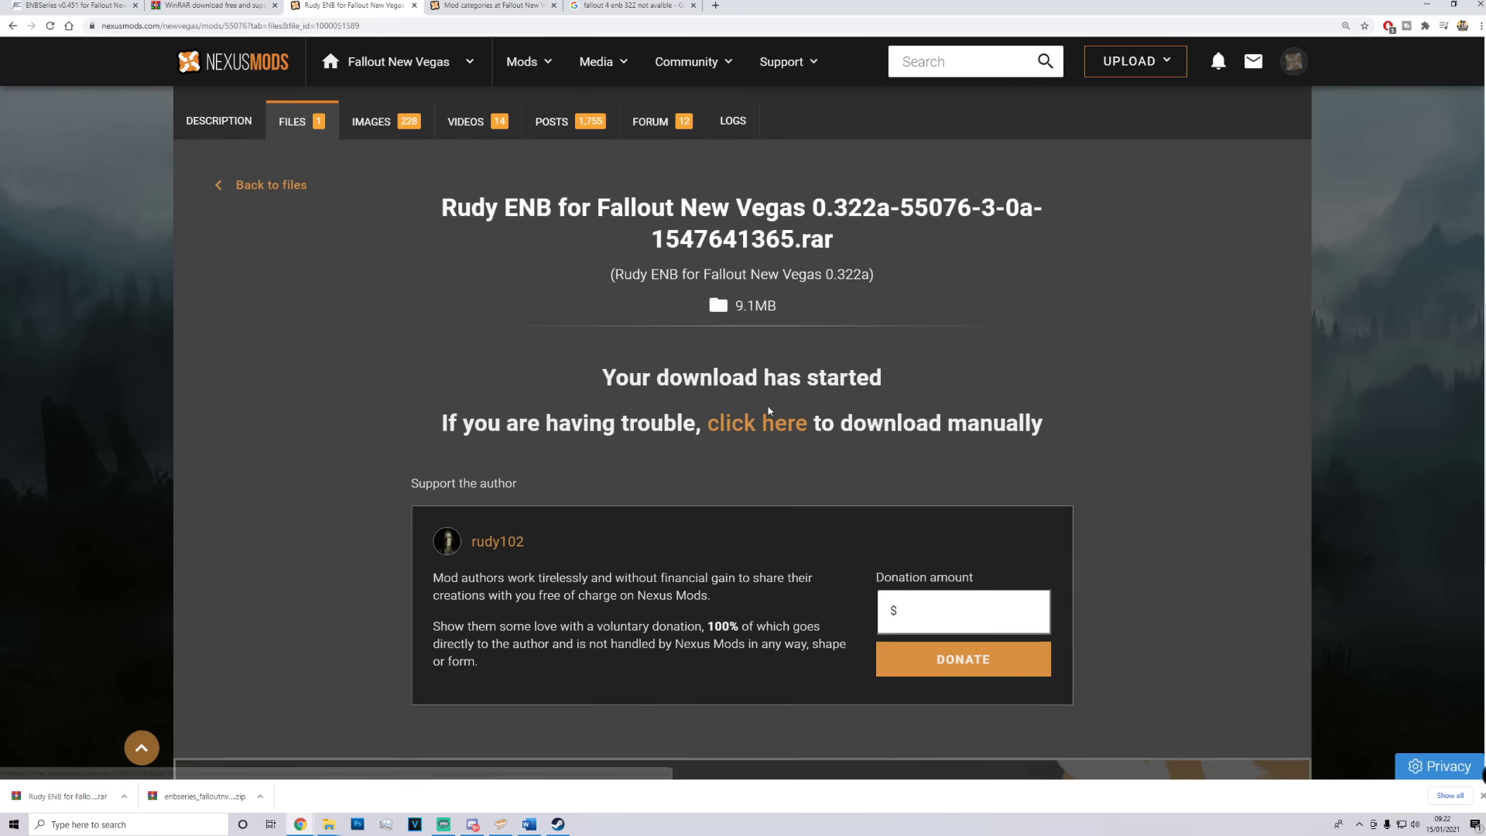
click(256, 189)
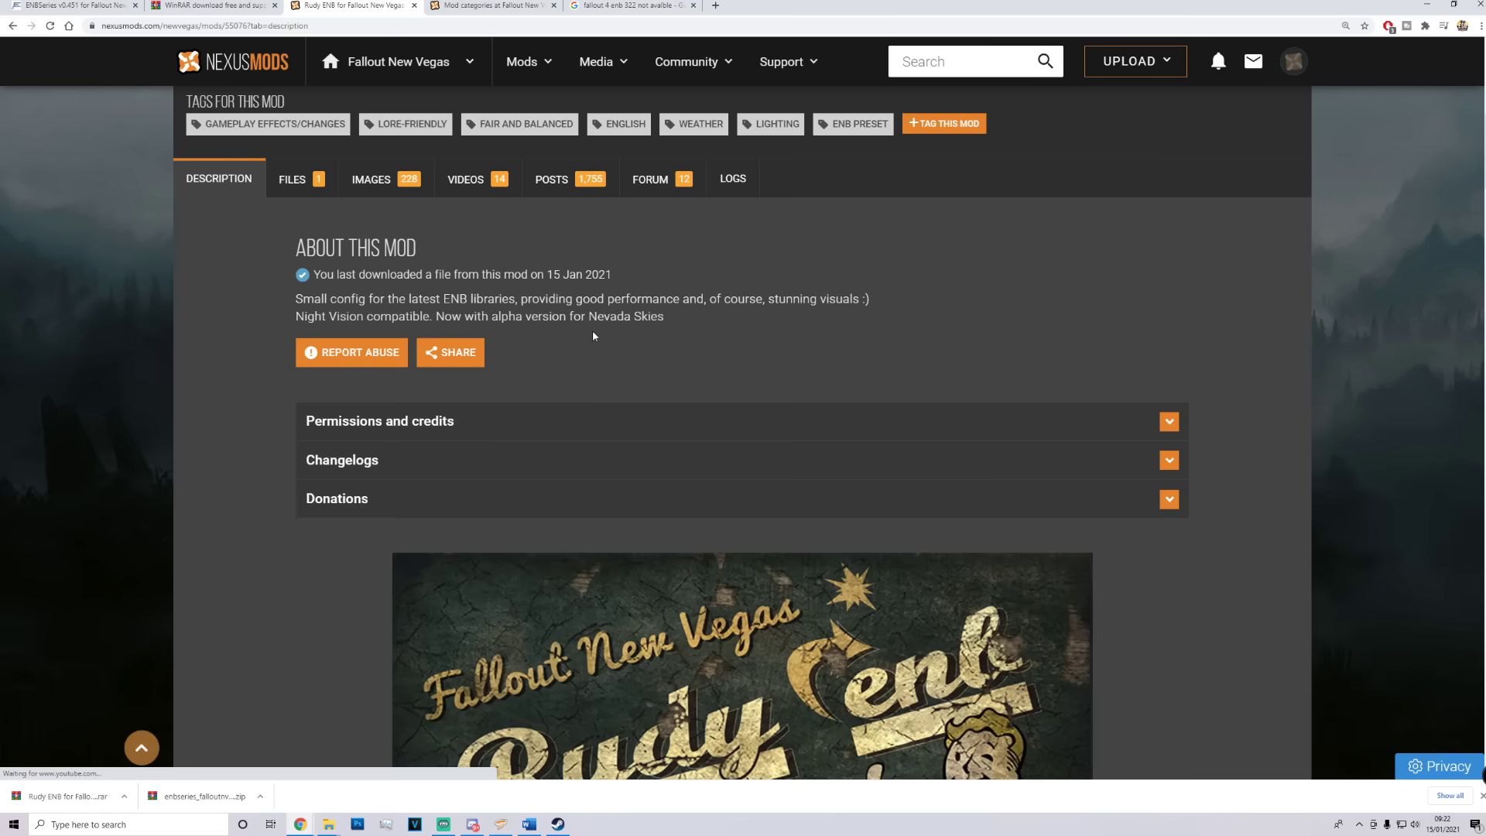
scroll(641, 350, down, 8)
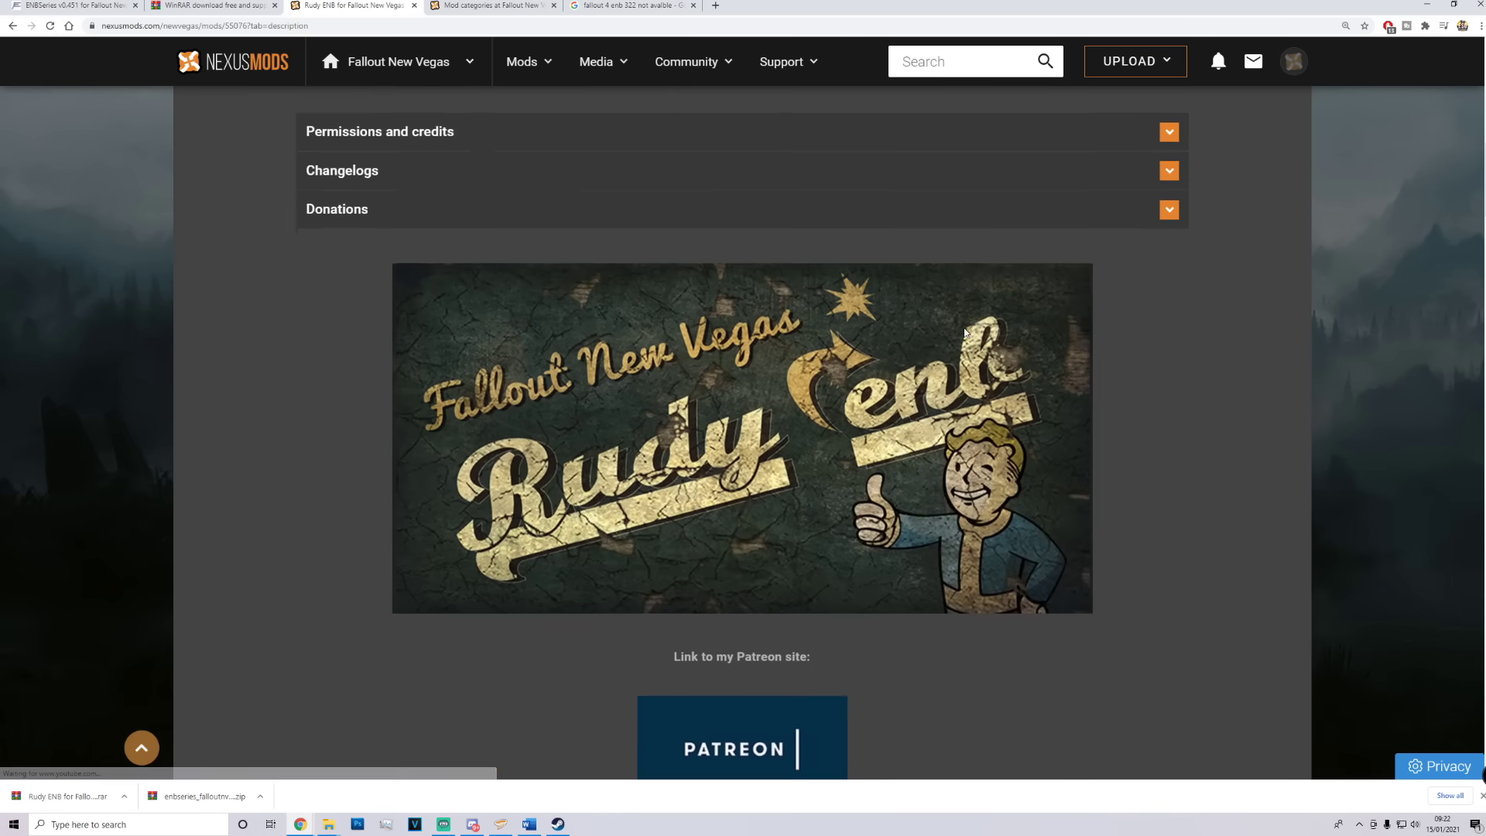
scroll(964, 332, down, 6)
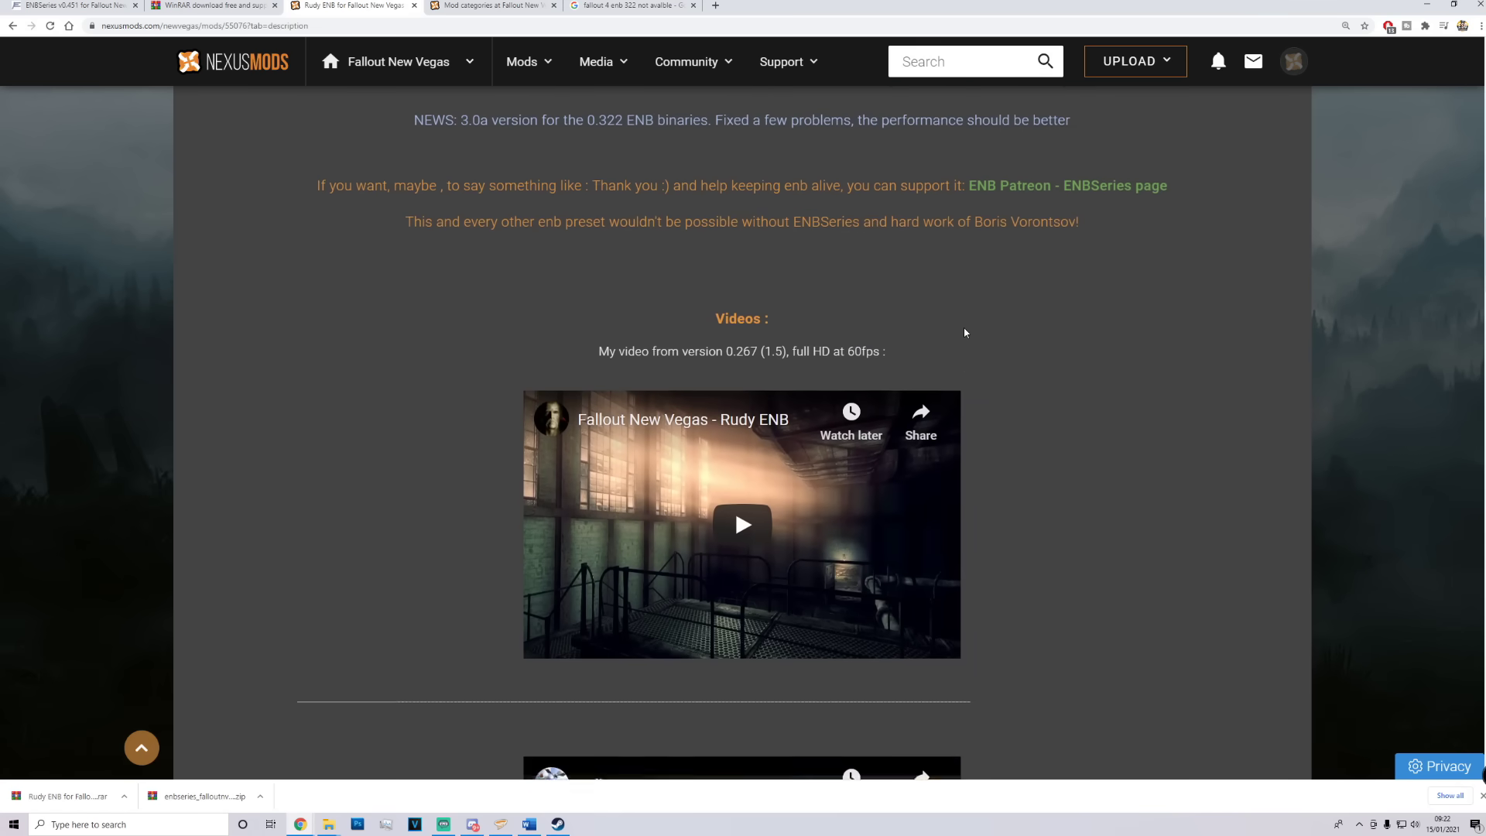
scroll(1134, 381, down, 18)
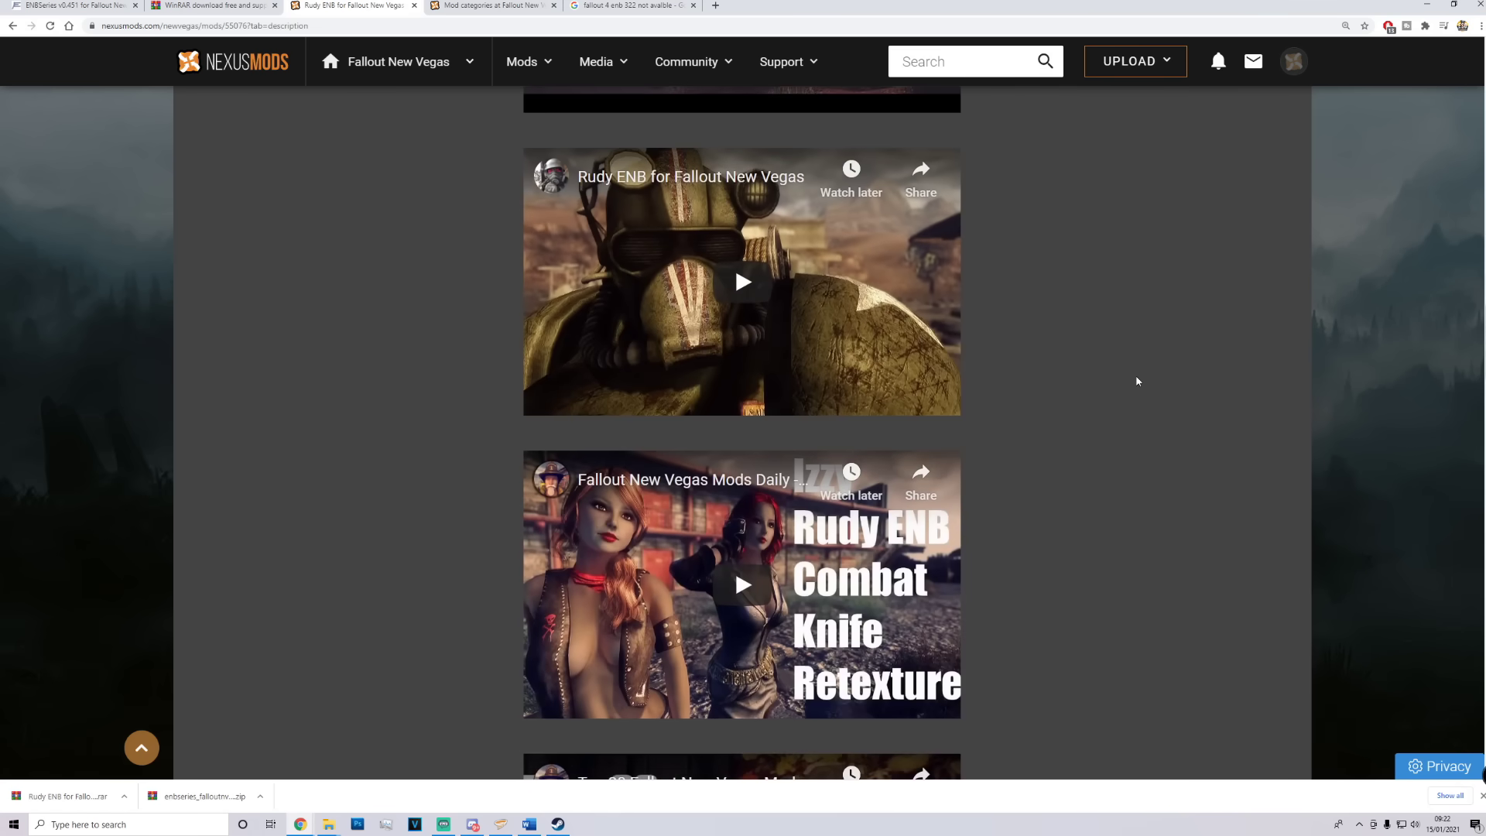
scroll(1126, 380, down, 7)
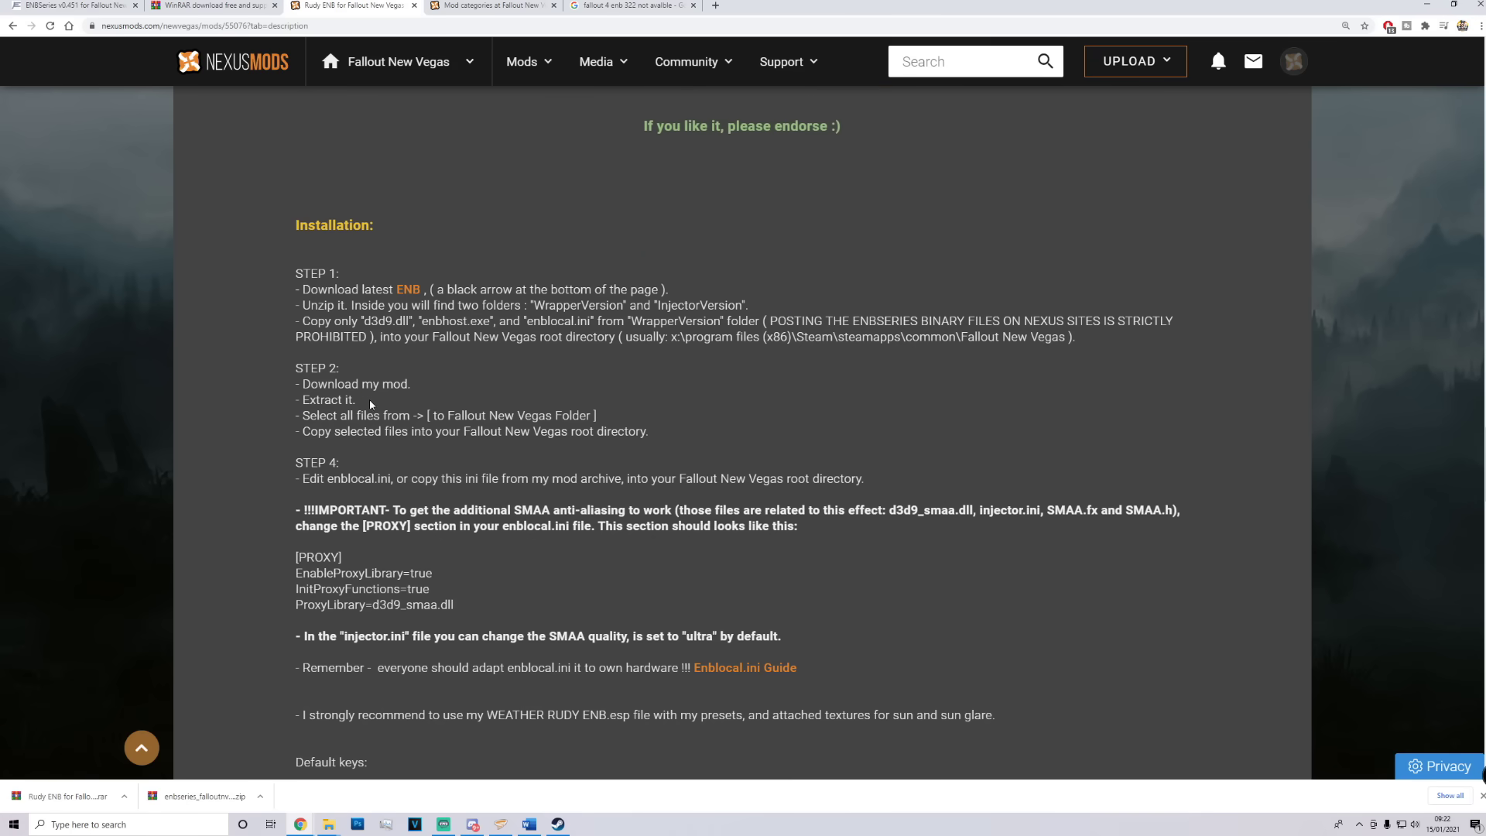
scroll(481, 500, down, 2)
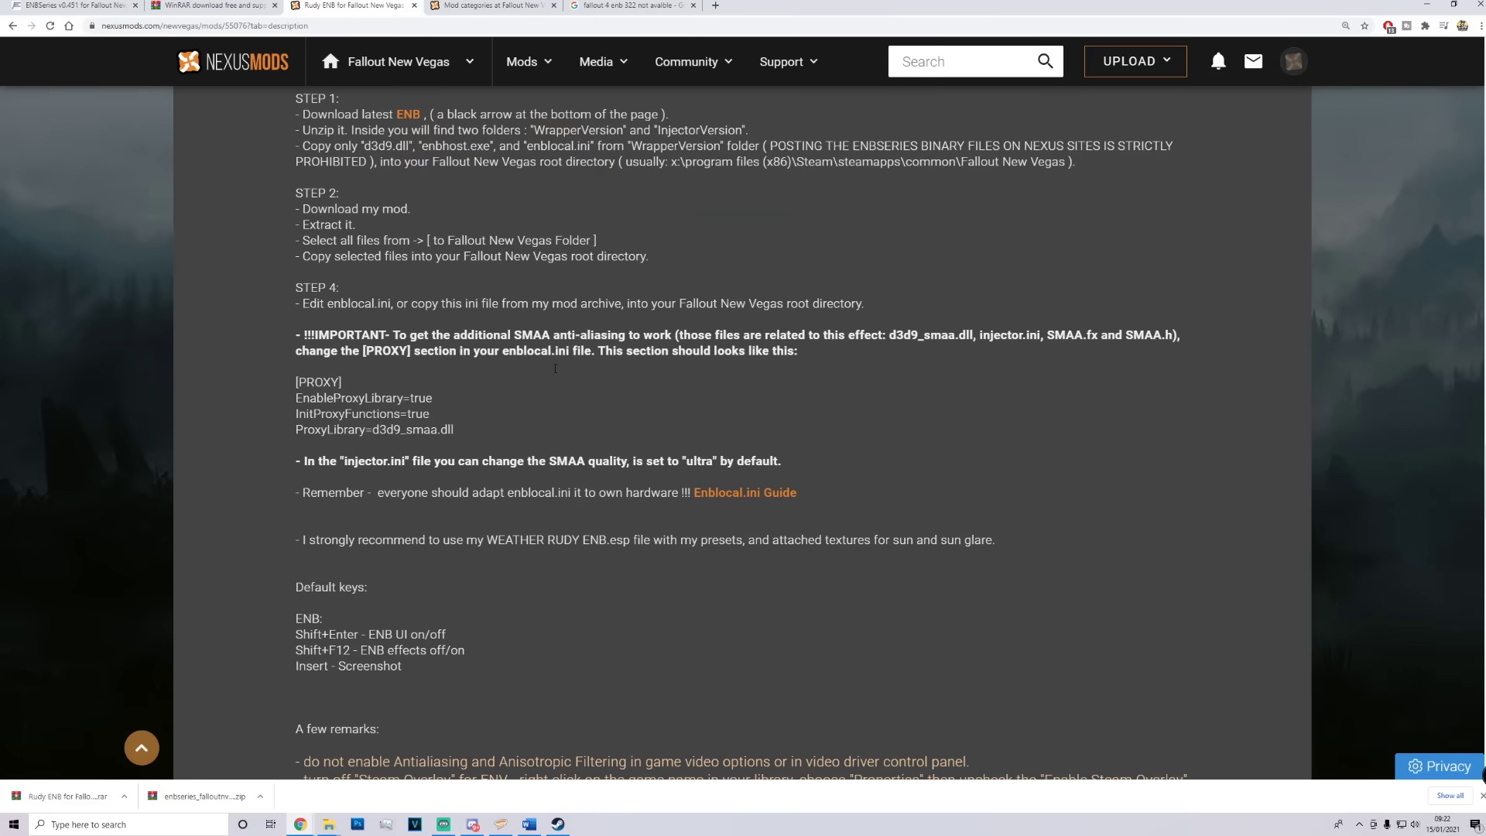
scroll(555, 368, down, 2)
scroll(410, 415, up, 4)
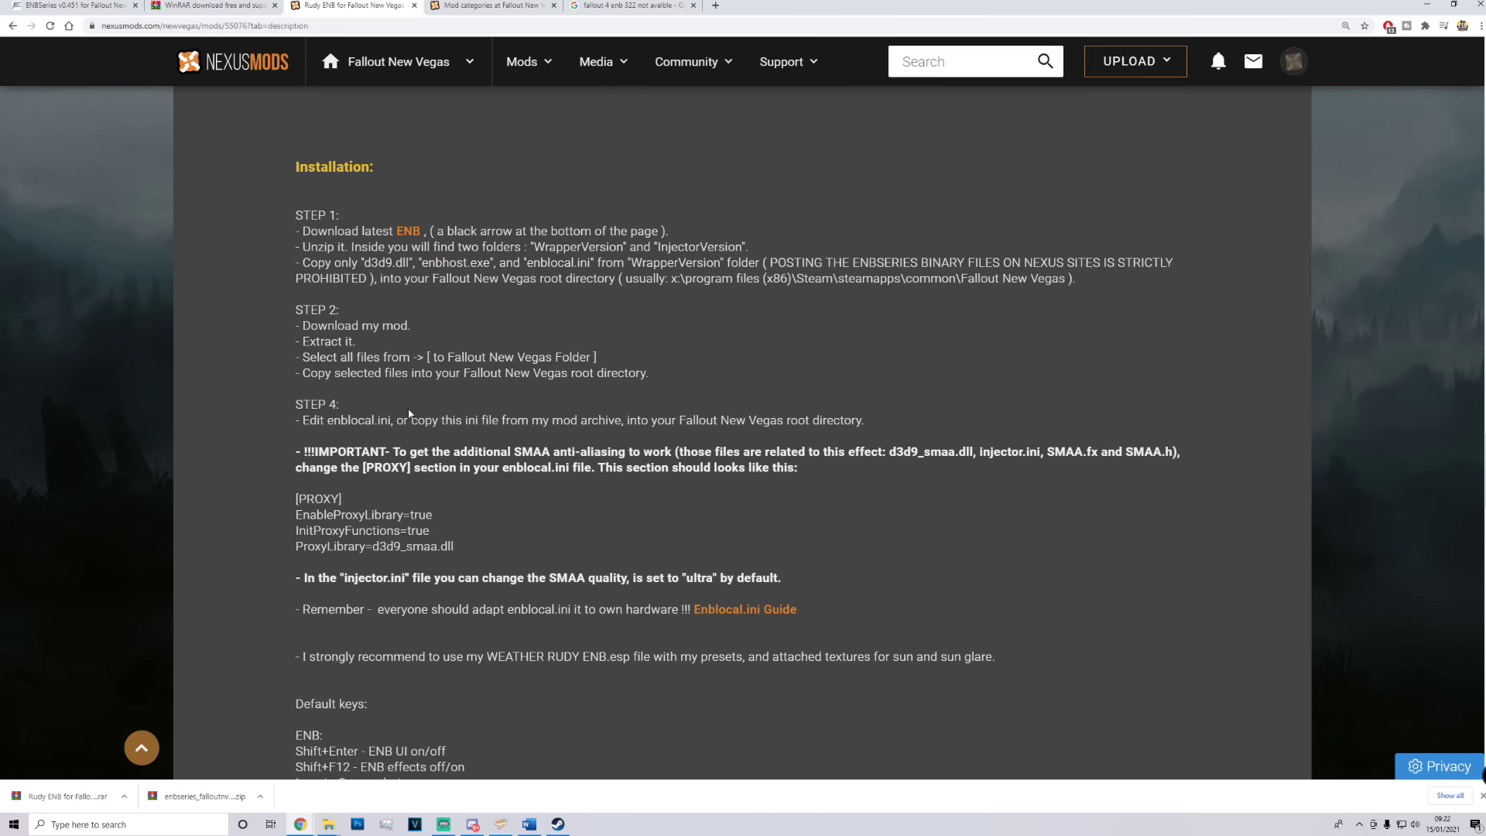
scroll(411, 415, up, 4)
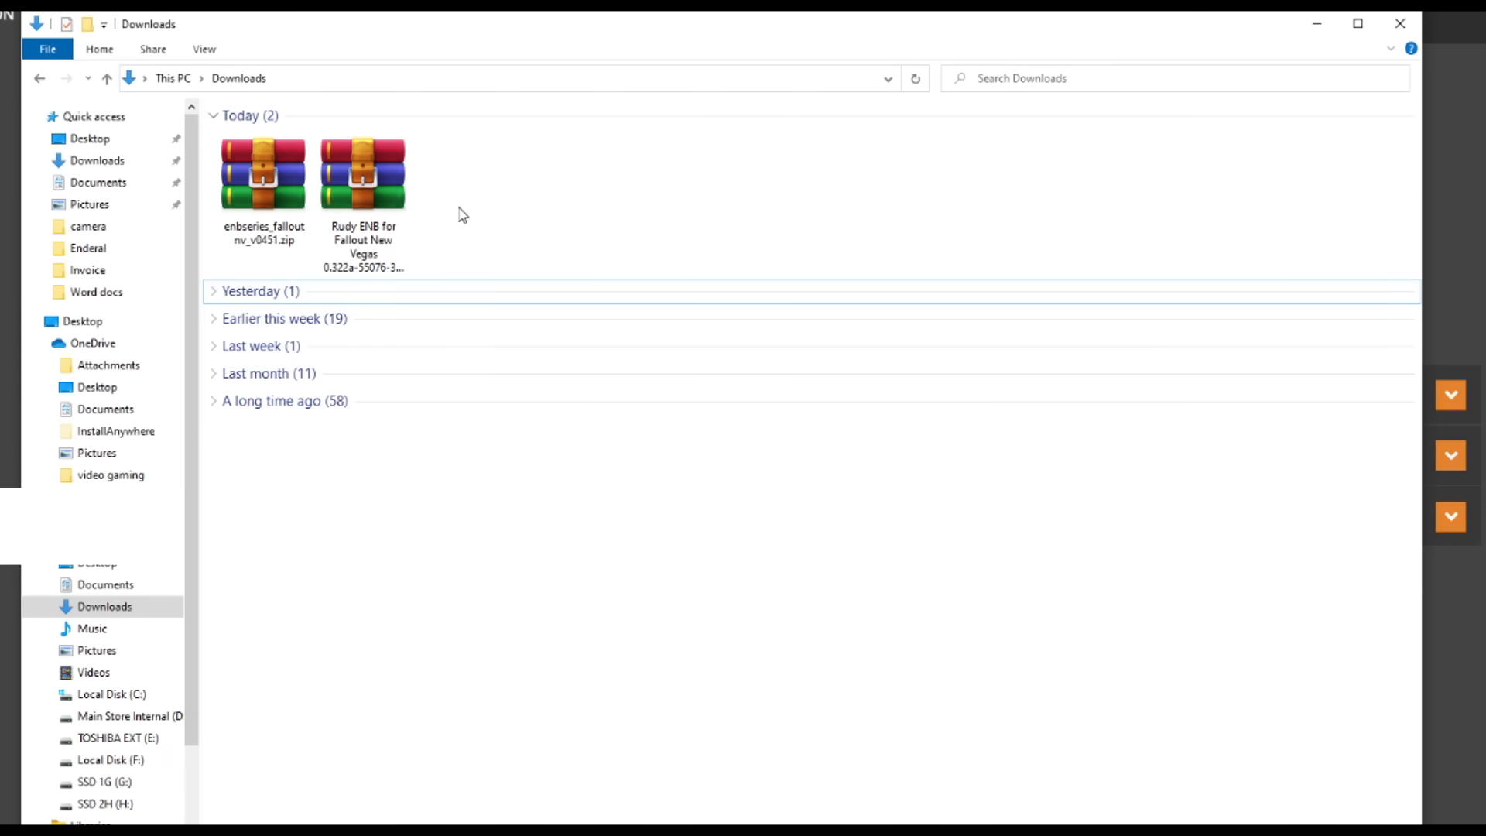
Create a new folder named 'End setup' in Downloads
click(277, 201)
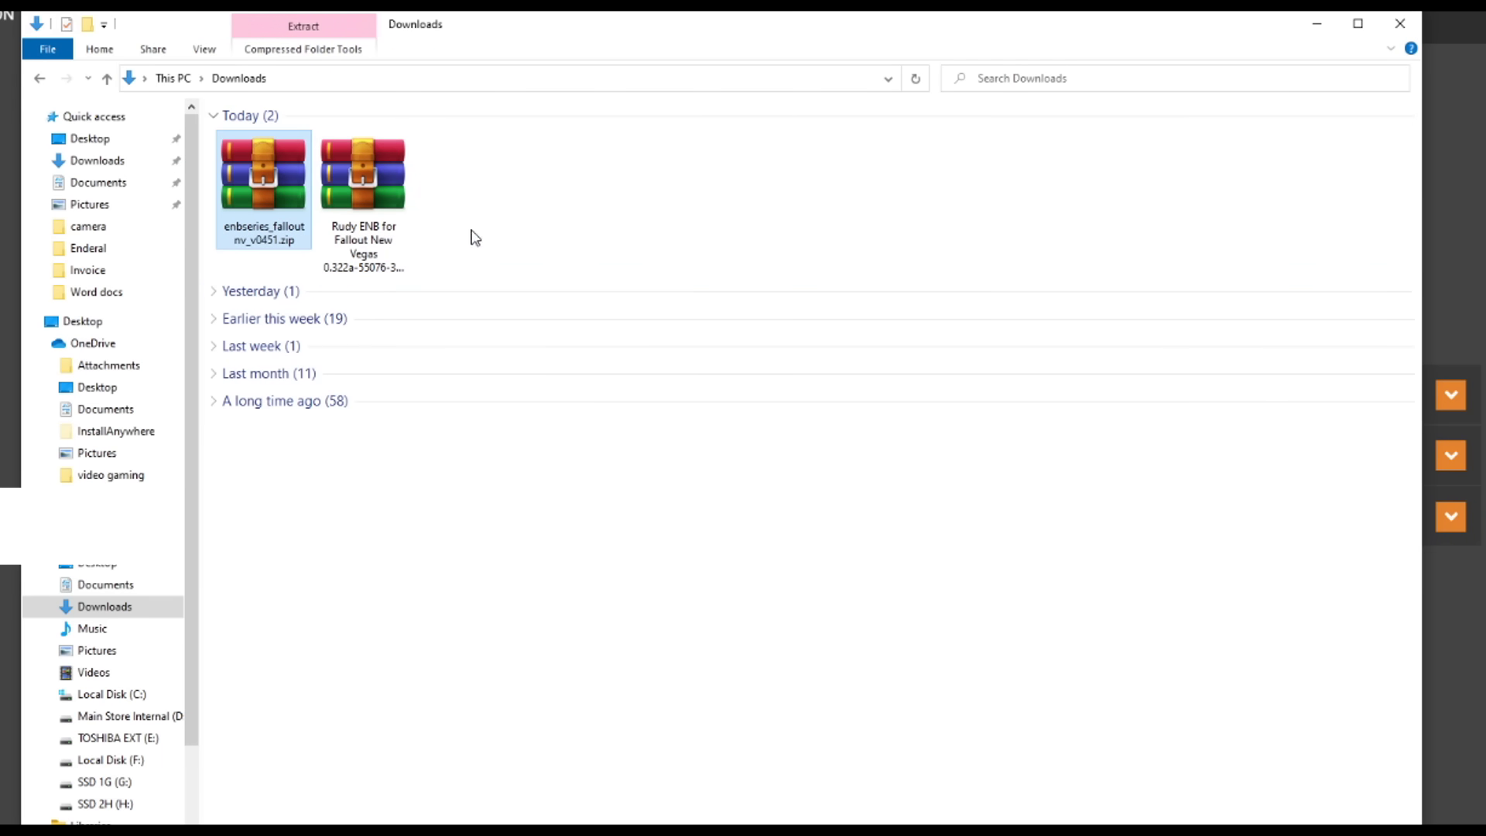
click(379, 209)
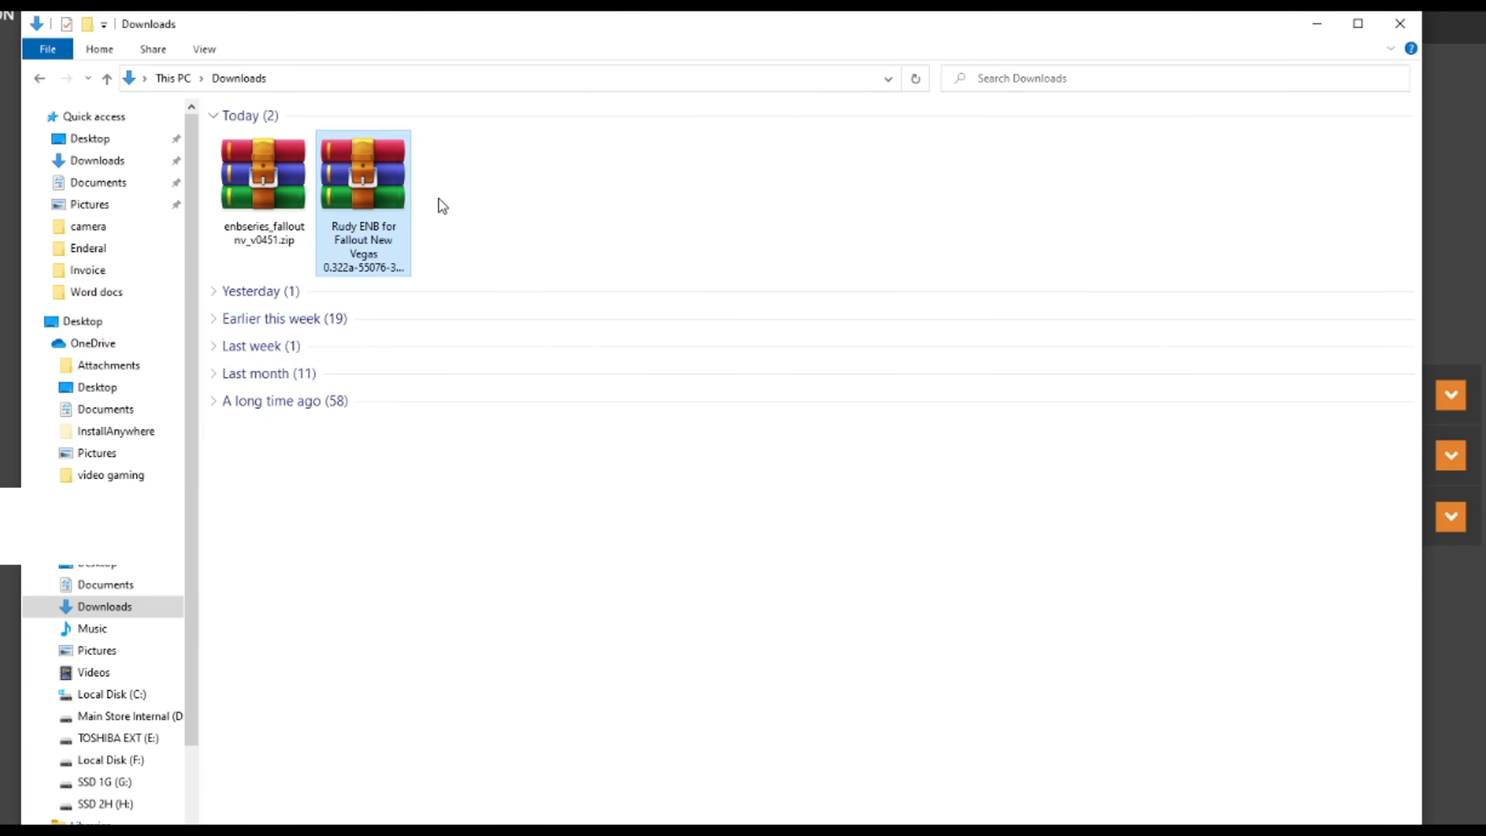
right_click(508, 174)
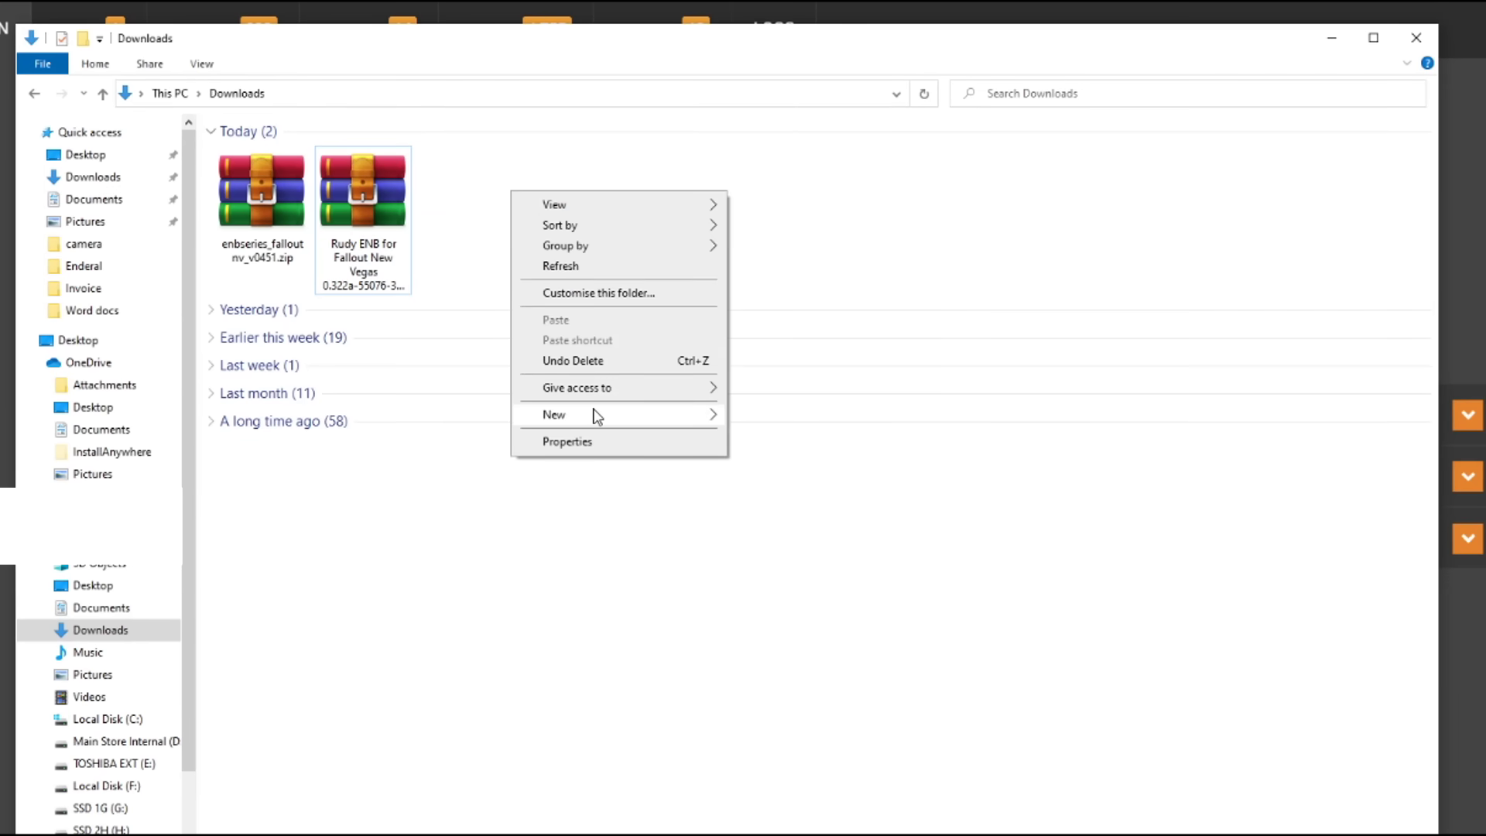
mouse_move(596, 415)
click(769, 416)
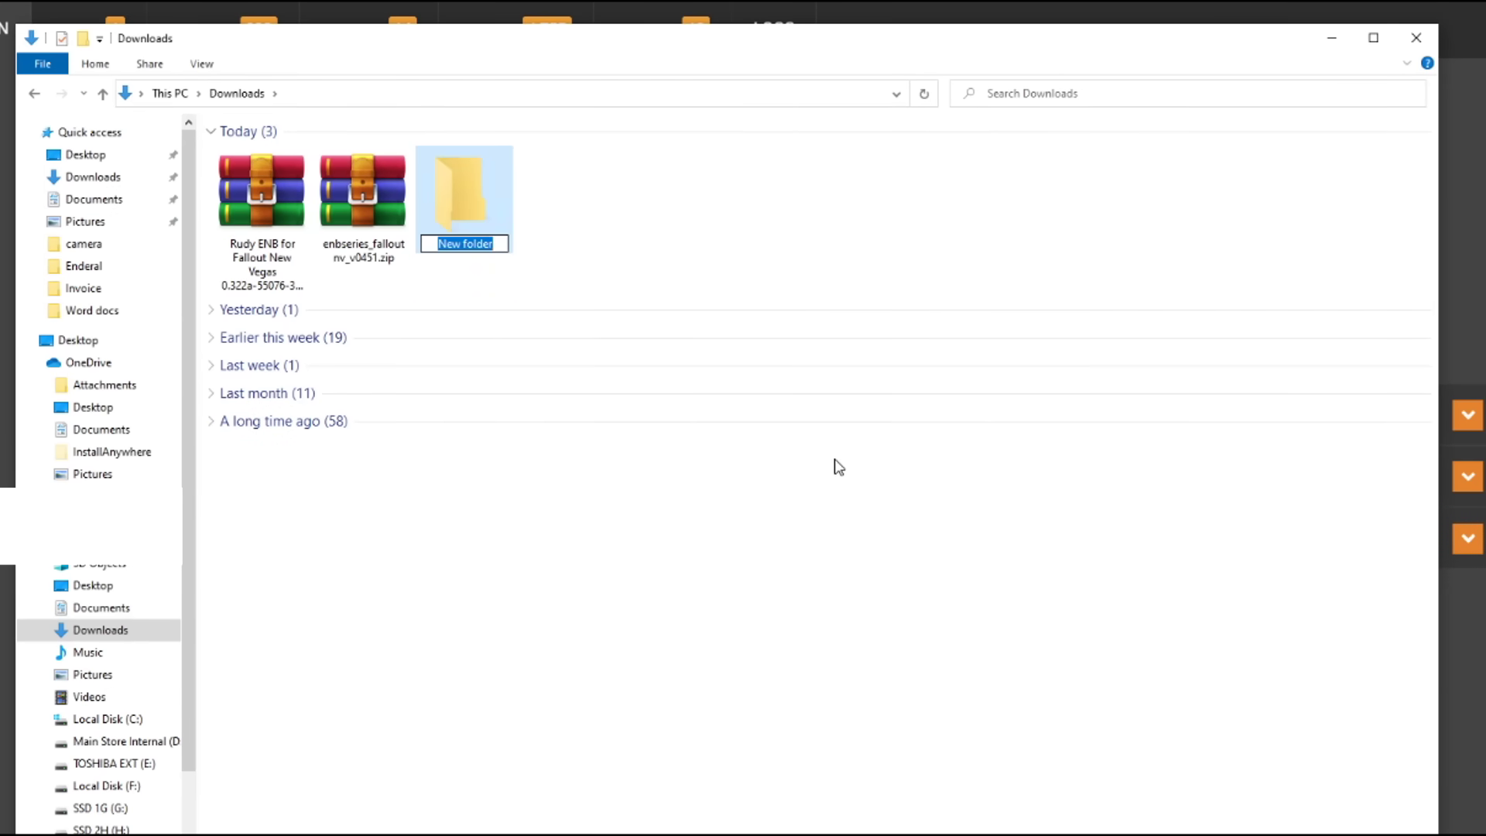
text(End setup)
click(412, 215)
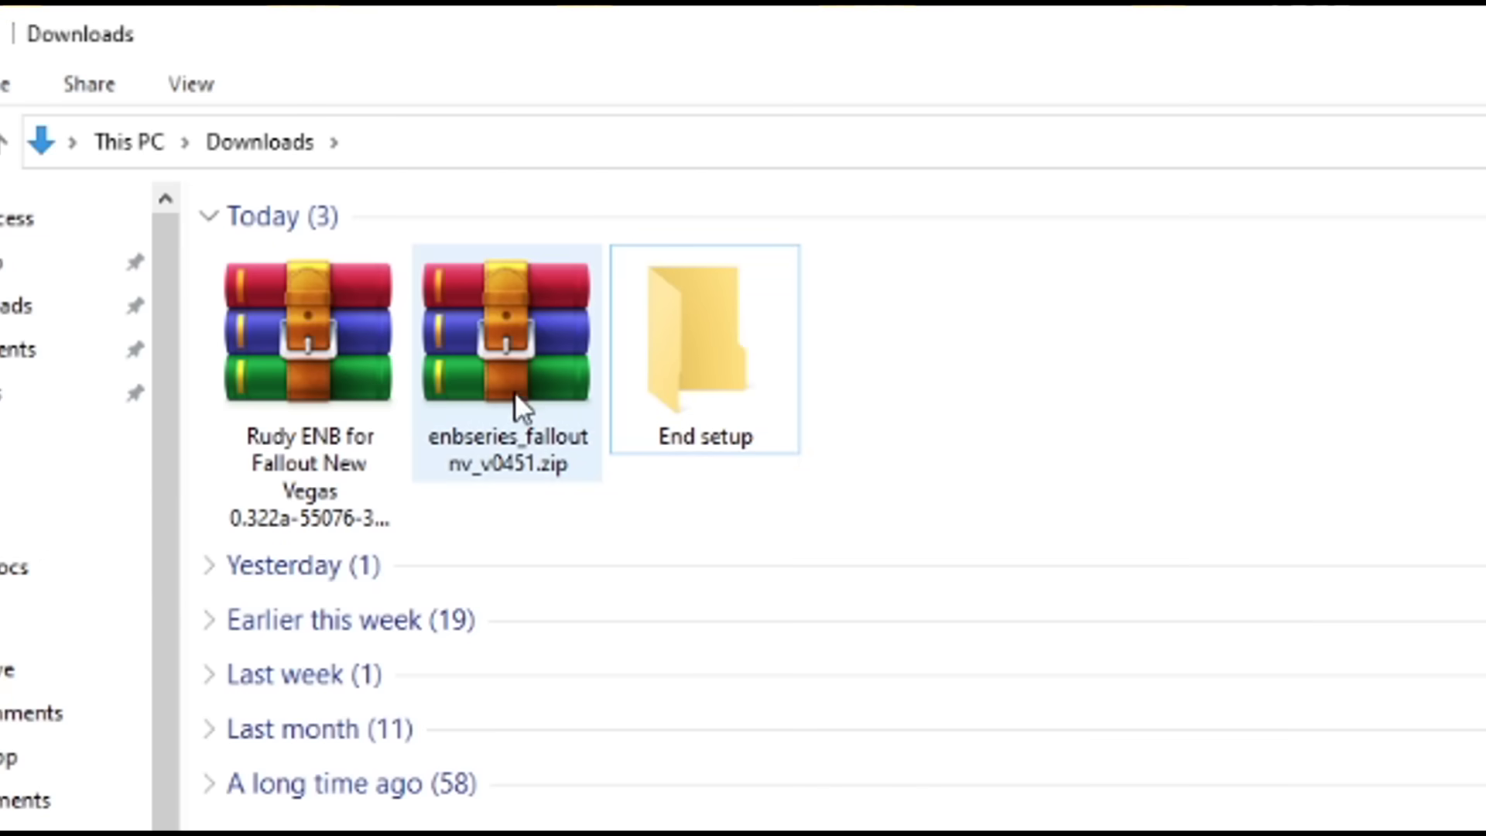
Move the enbseries zip and Rudy ENB archive into End setup and open it
click(514, 391)
ctrl+click(363, 391)
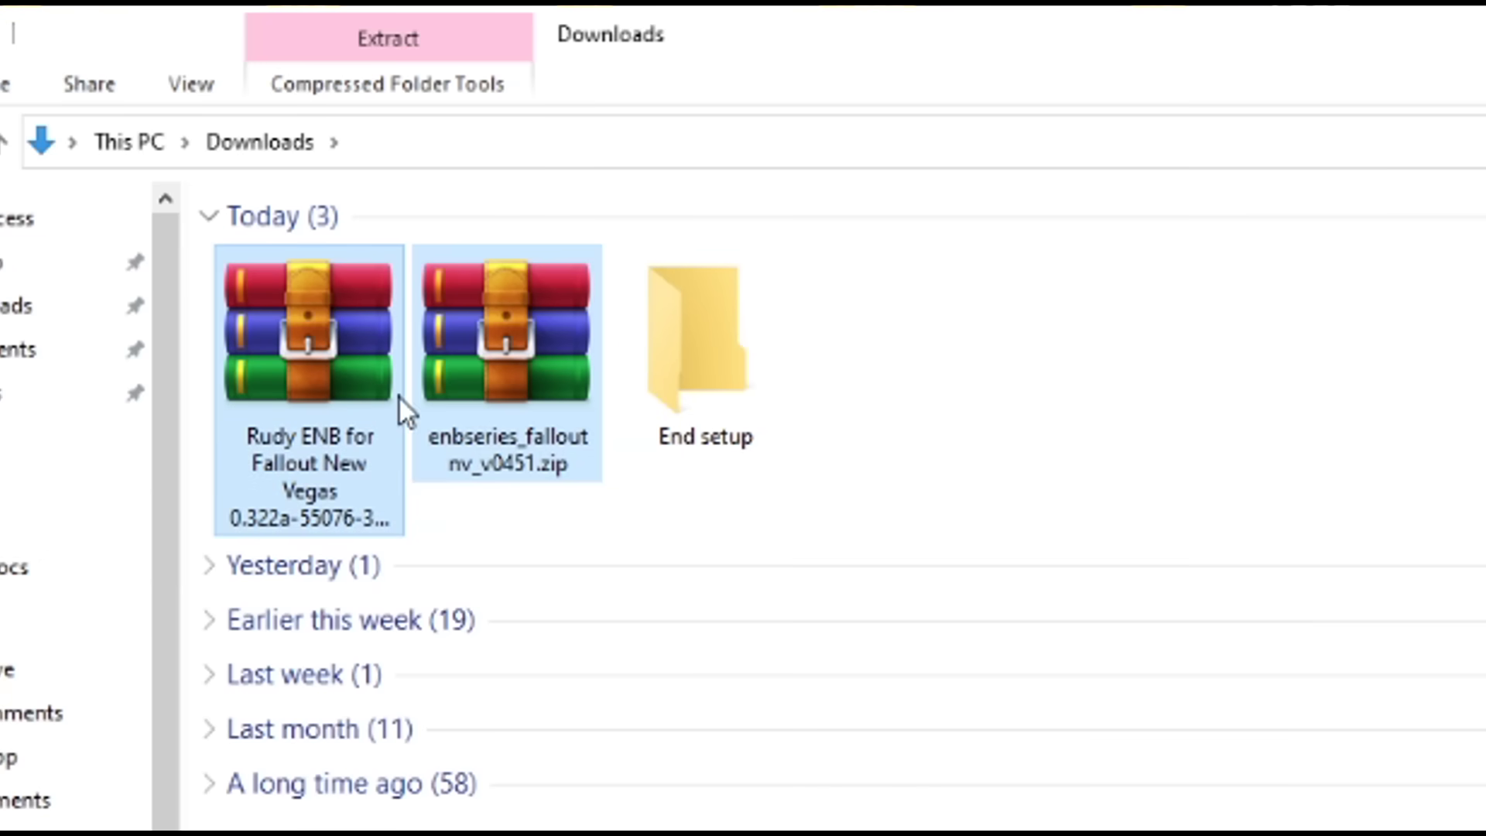
drag(490, 372, 721, 370)
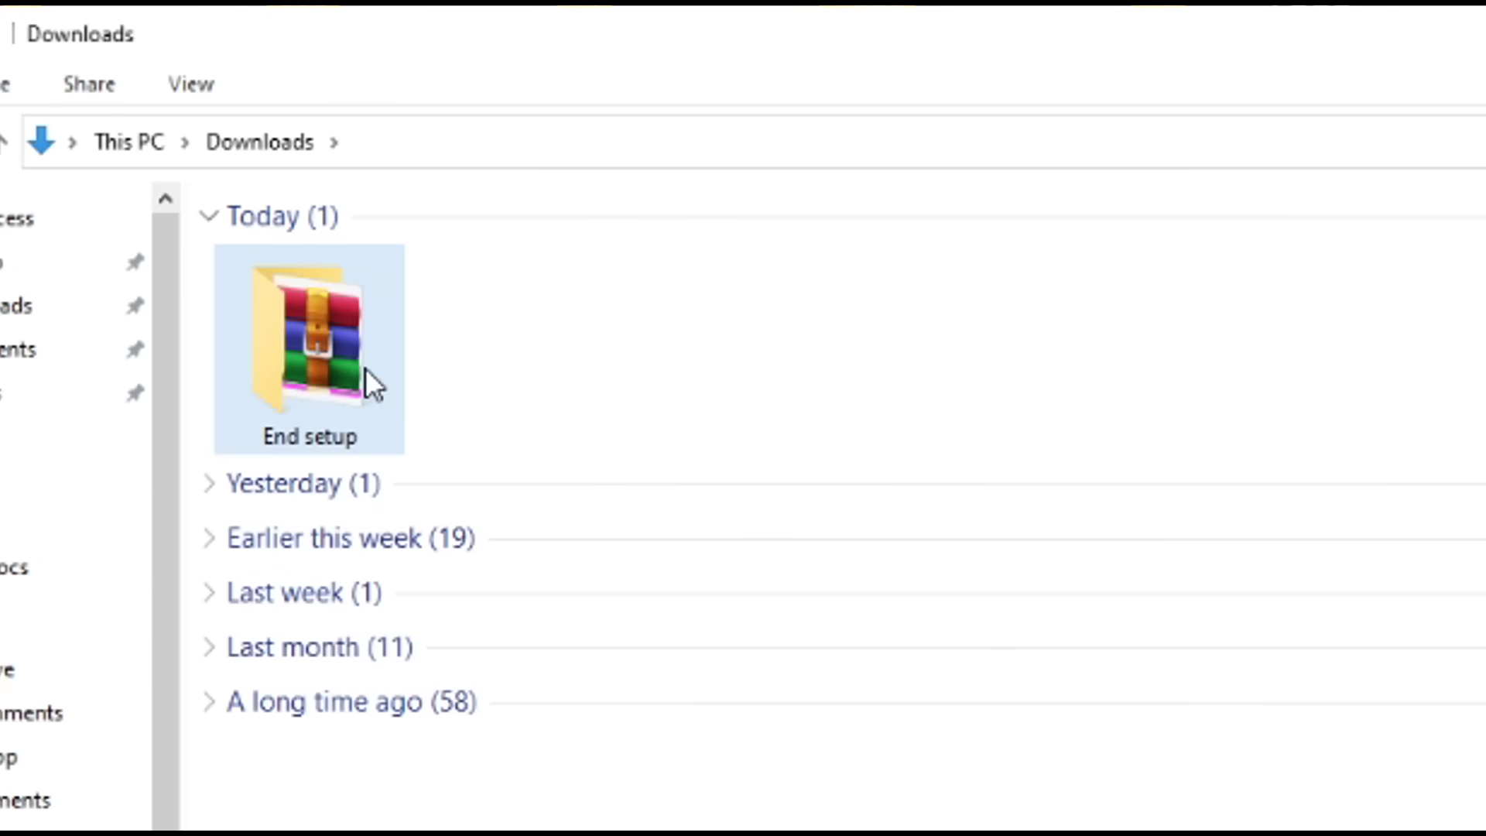
double_click(368, 384)
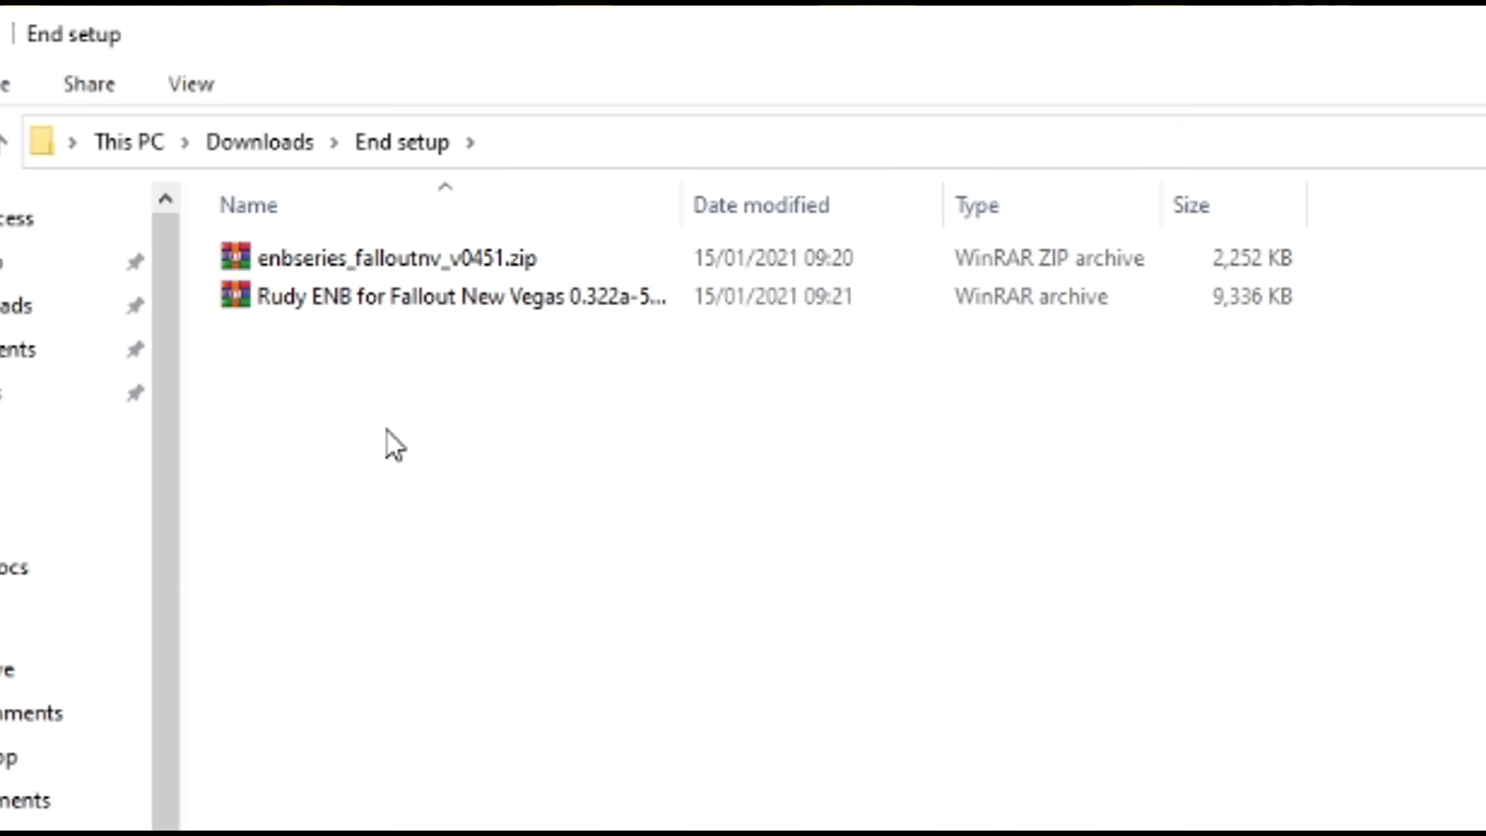
Download the WinRAR 6.00 installer from win-rar.com into Downloads
right_click(352, 302)
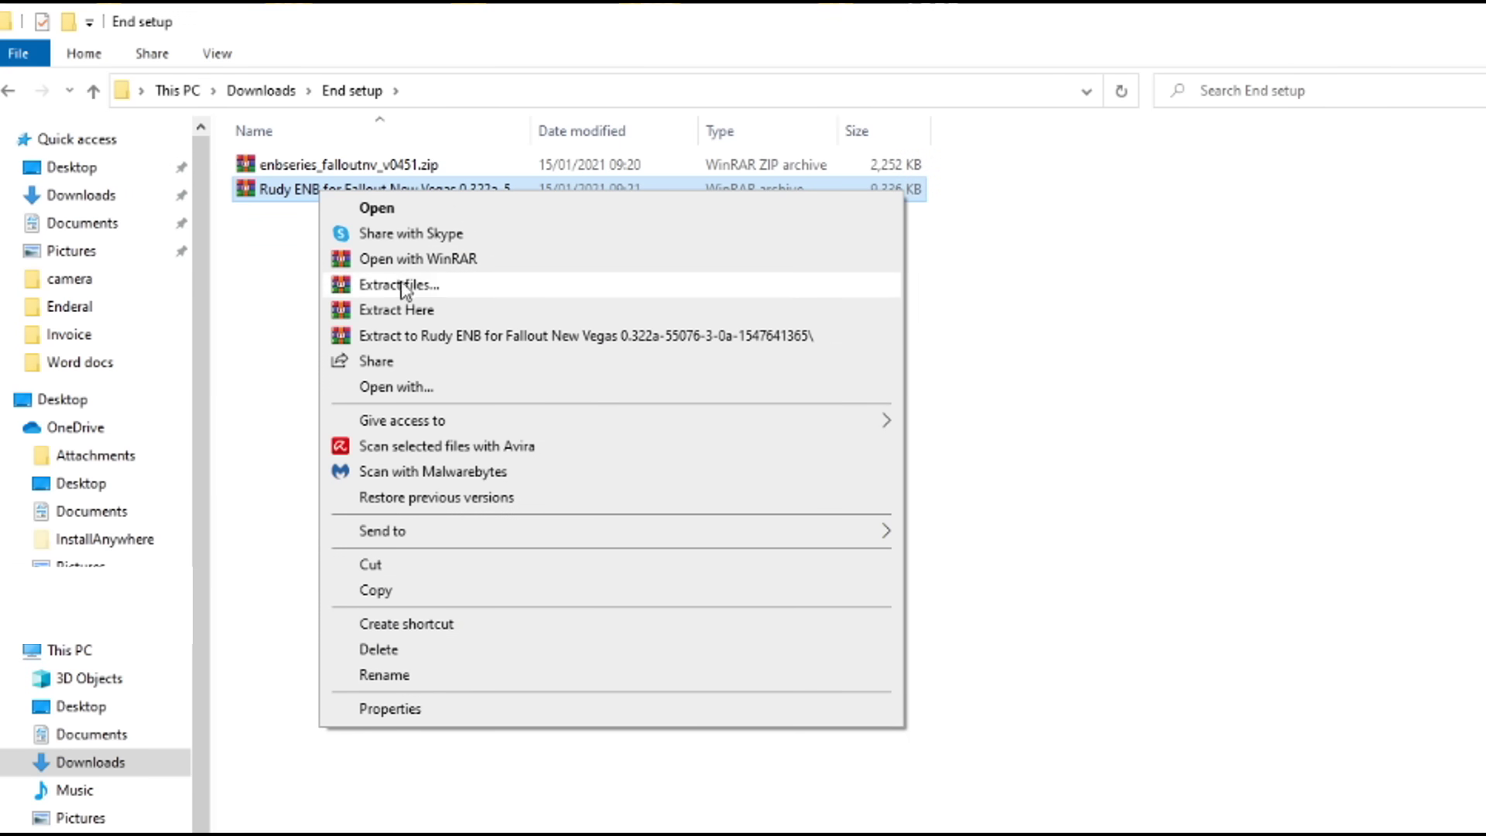
click(264, 261)
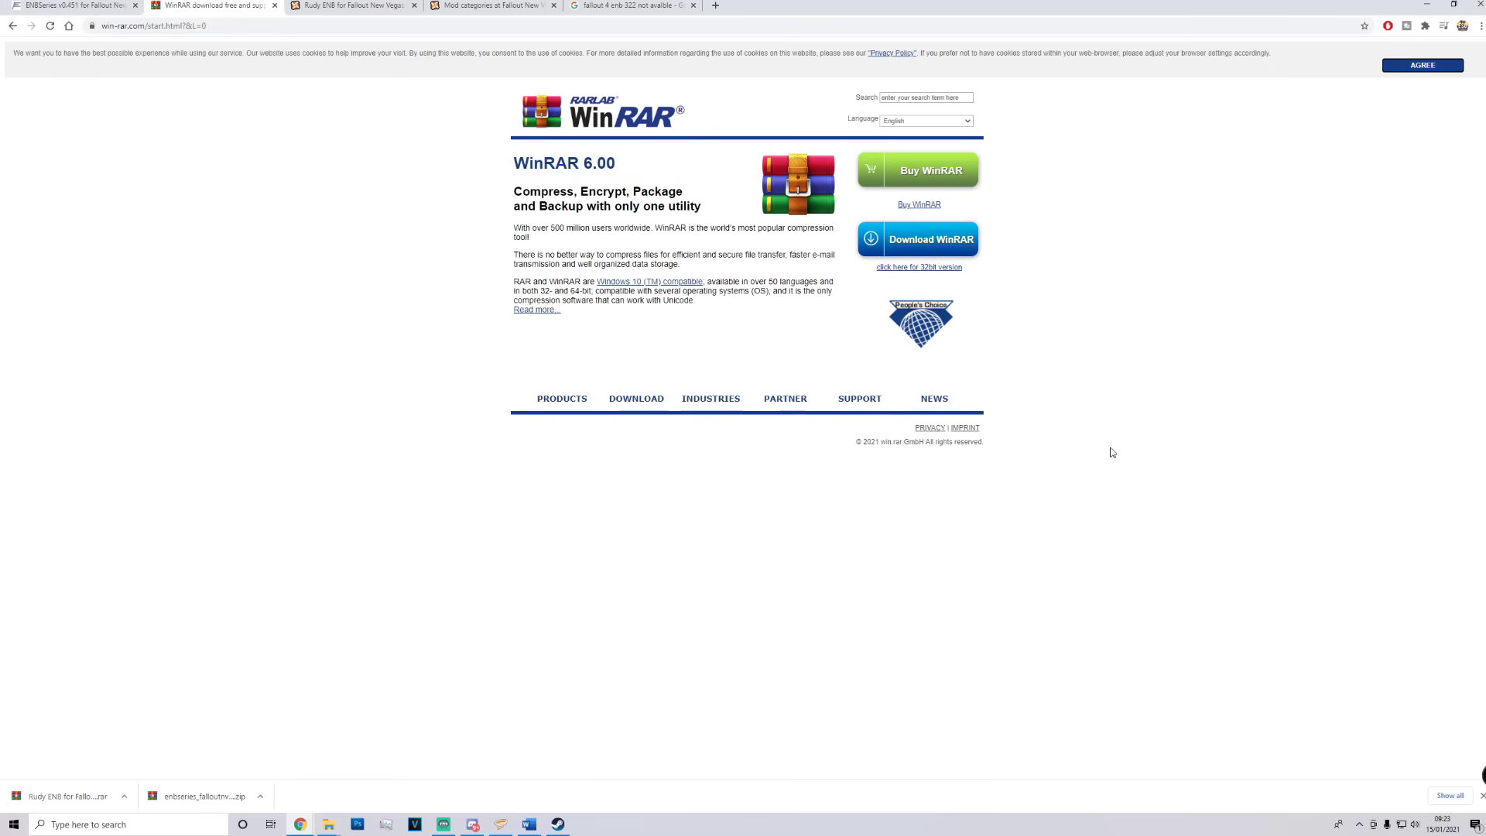
click(945, 247)
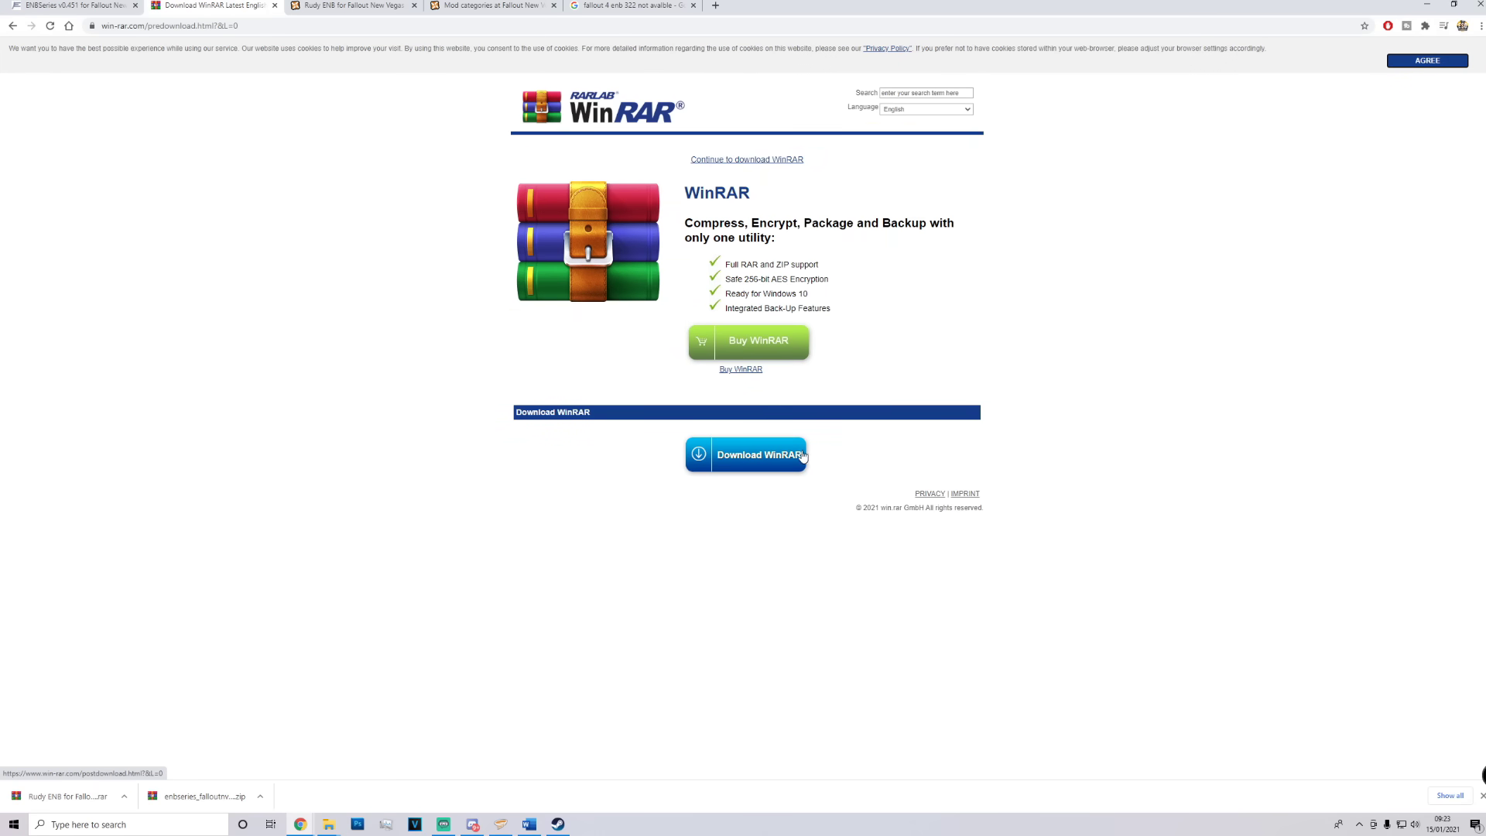
click(787, 462)
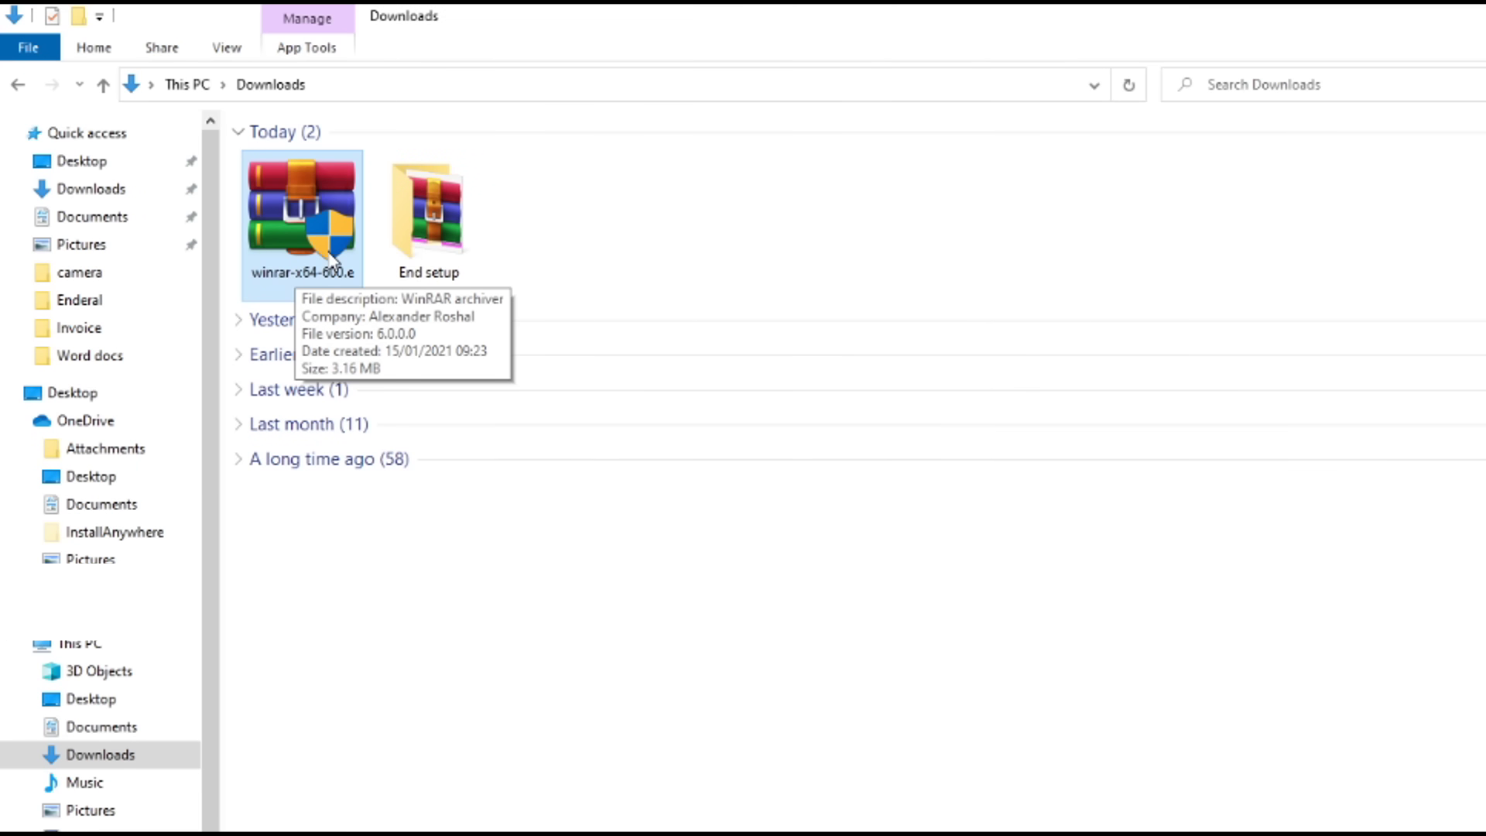
Open End setup and bring up the context menu for enbseries_falloutnv_v0451.zip
click(295, 222)
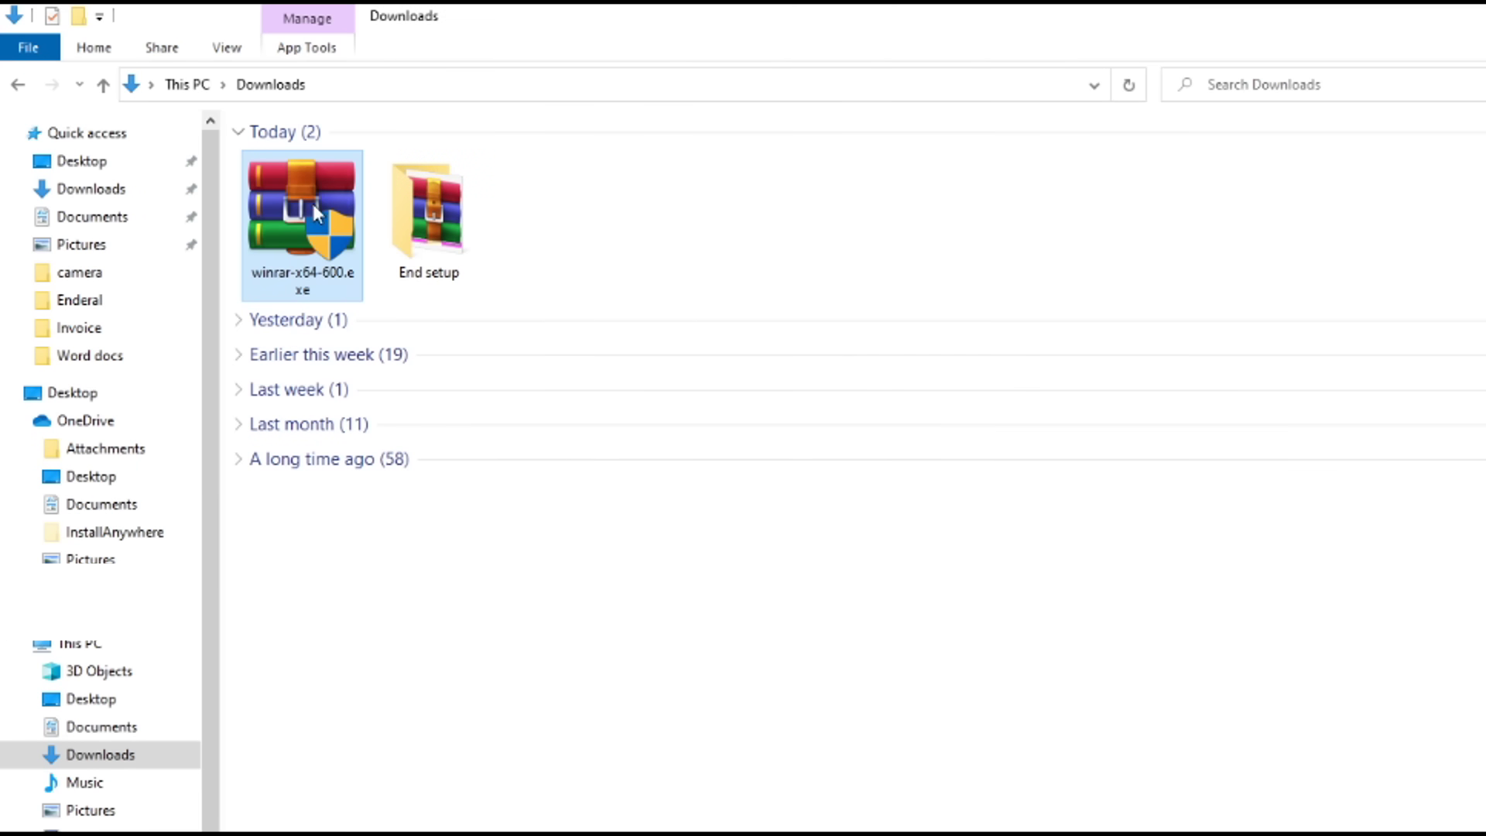
double_click(428, 217)
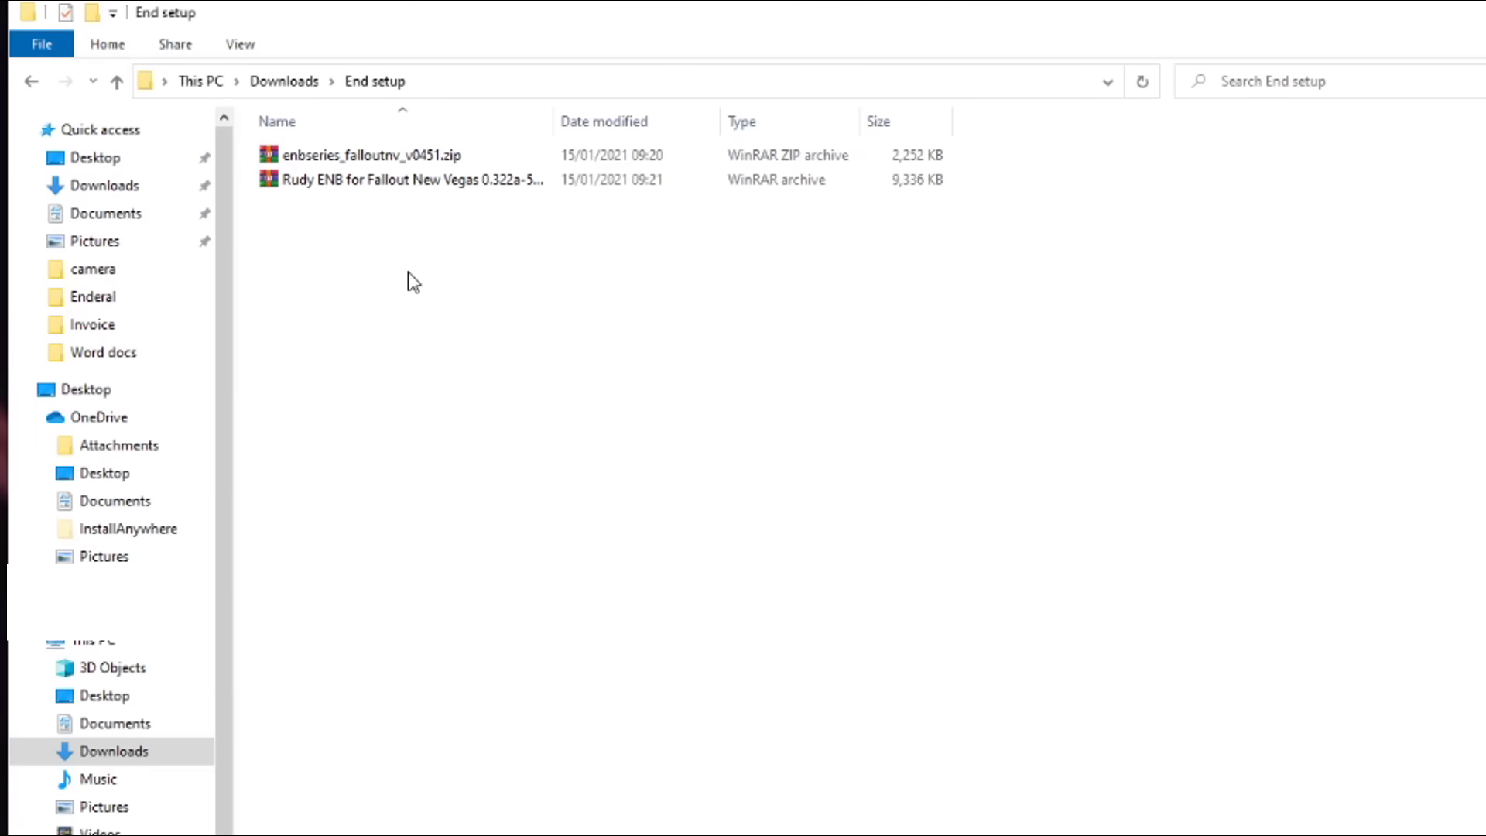
click(356, 156)
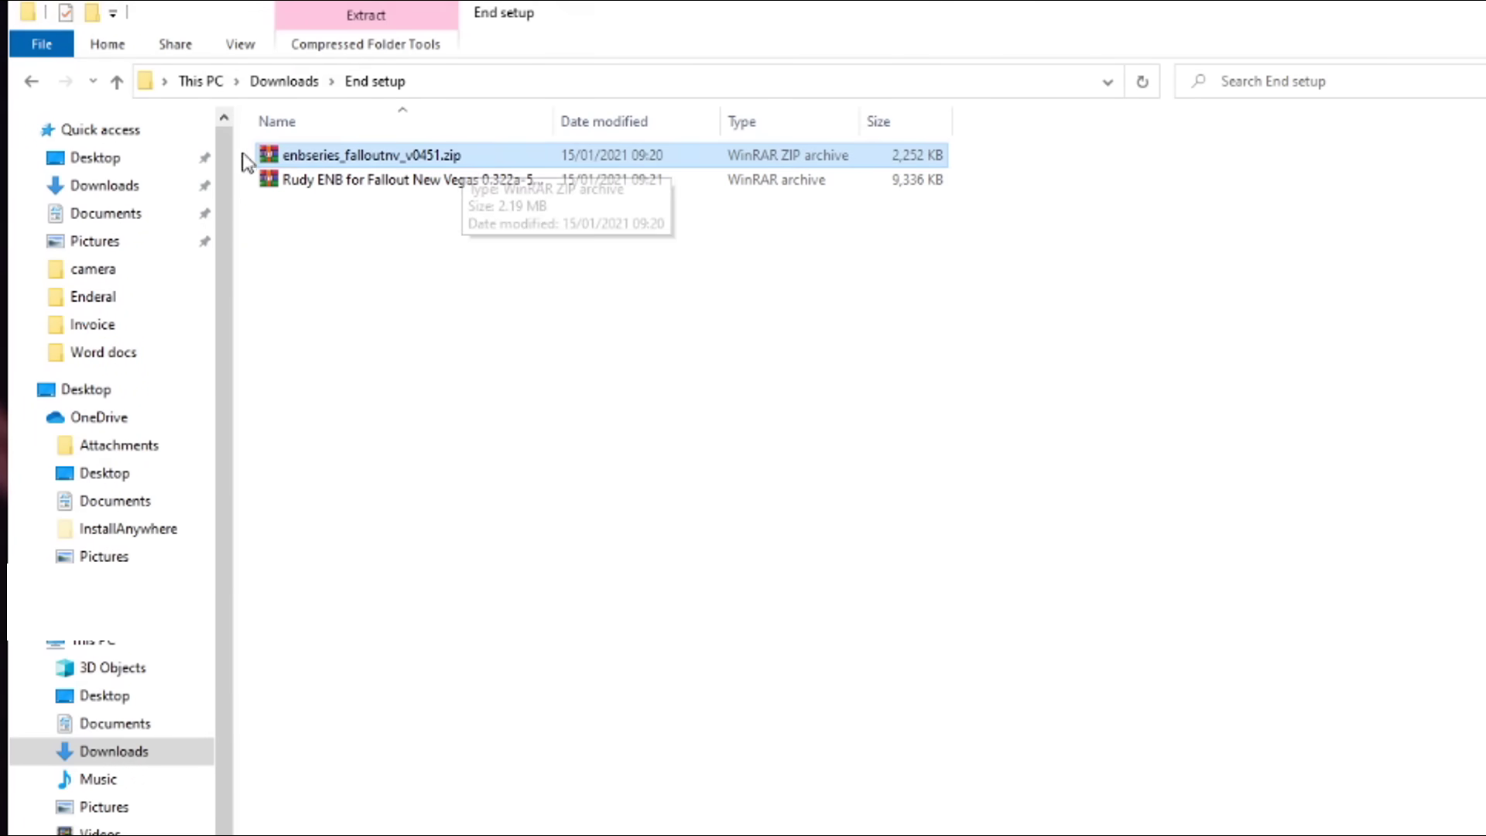
right_click(480, 159)
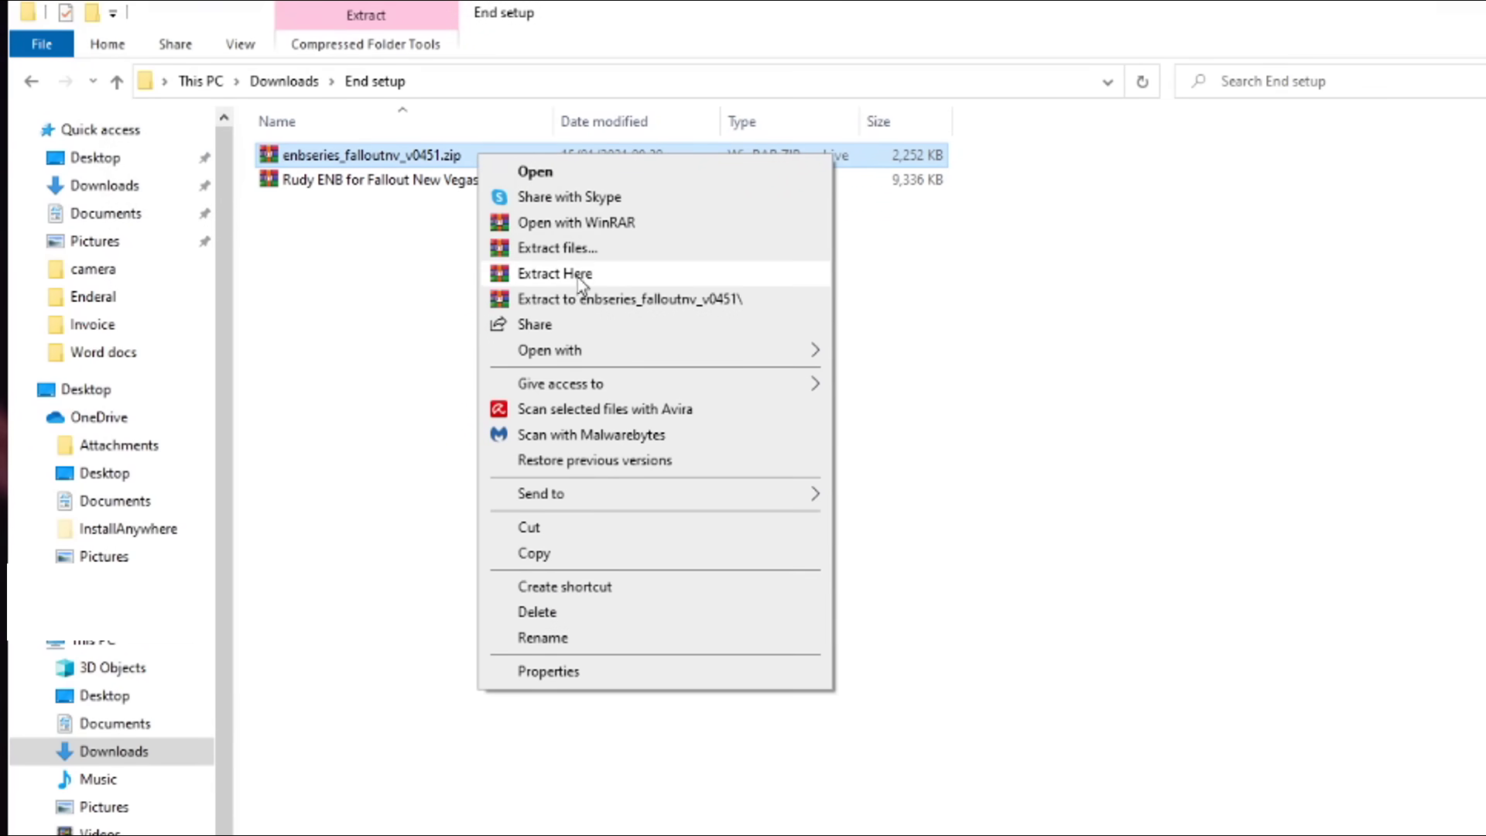
Extract enbseries_falloutnv_v0451.zip here, adding InjectorVersion and WrapperVersion folders
click(628, 275)
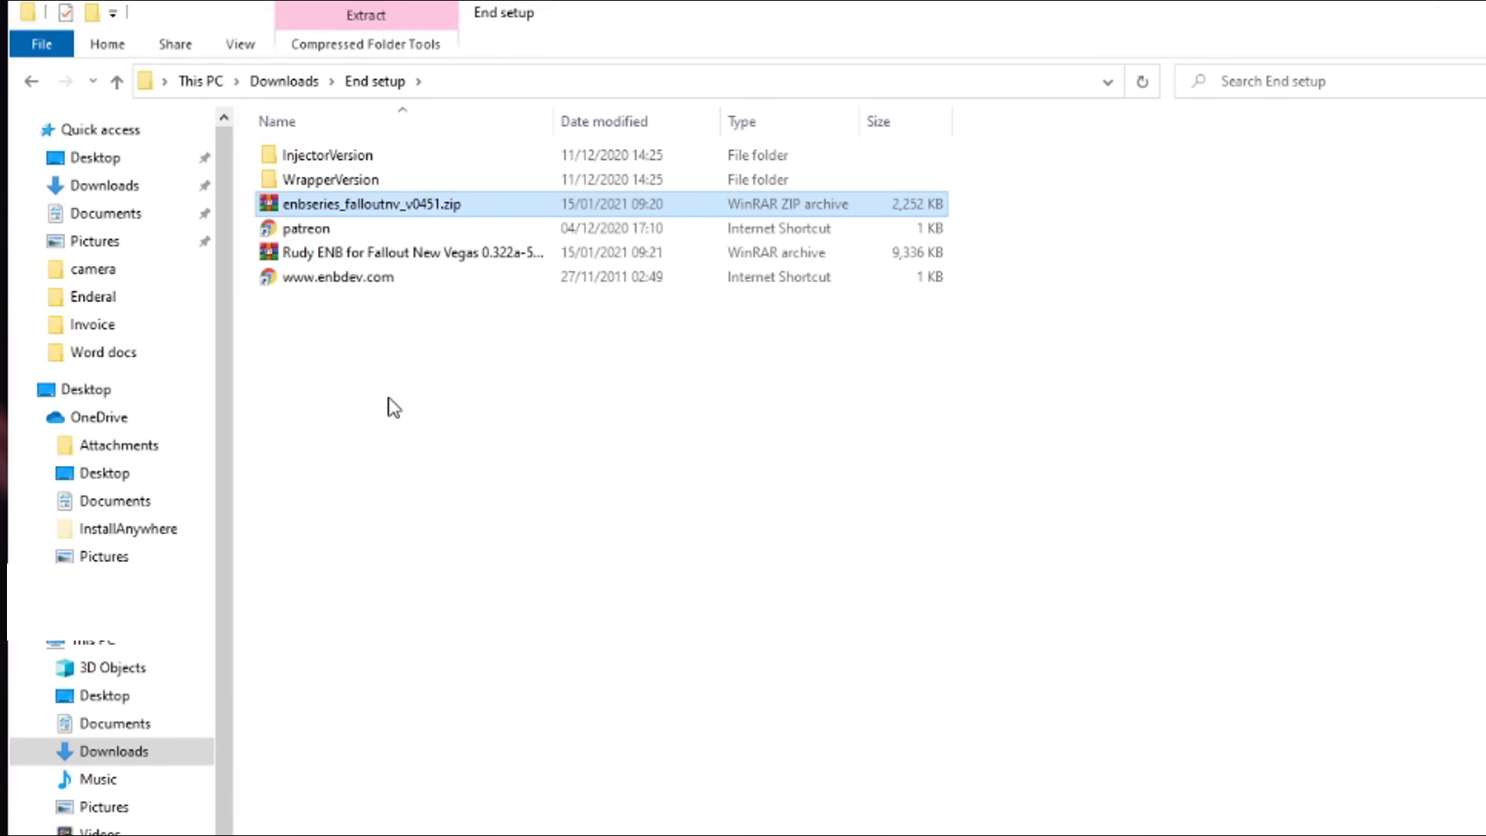
click(352, 308)
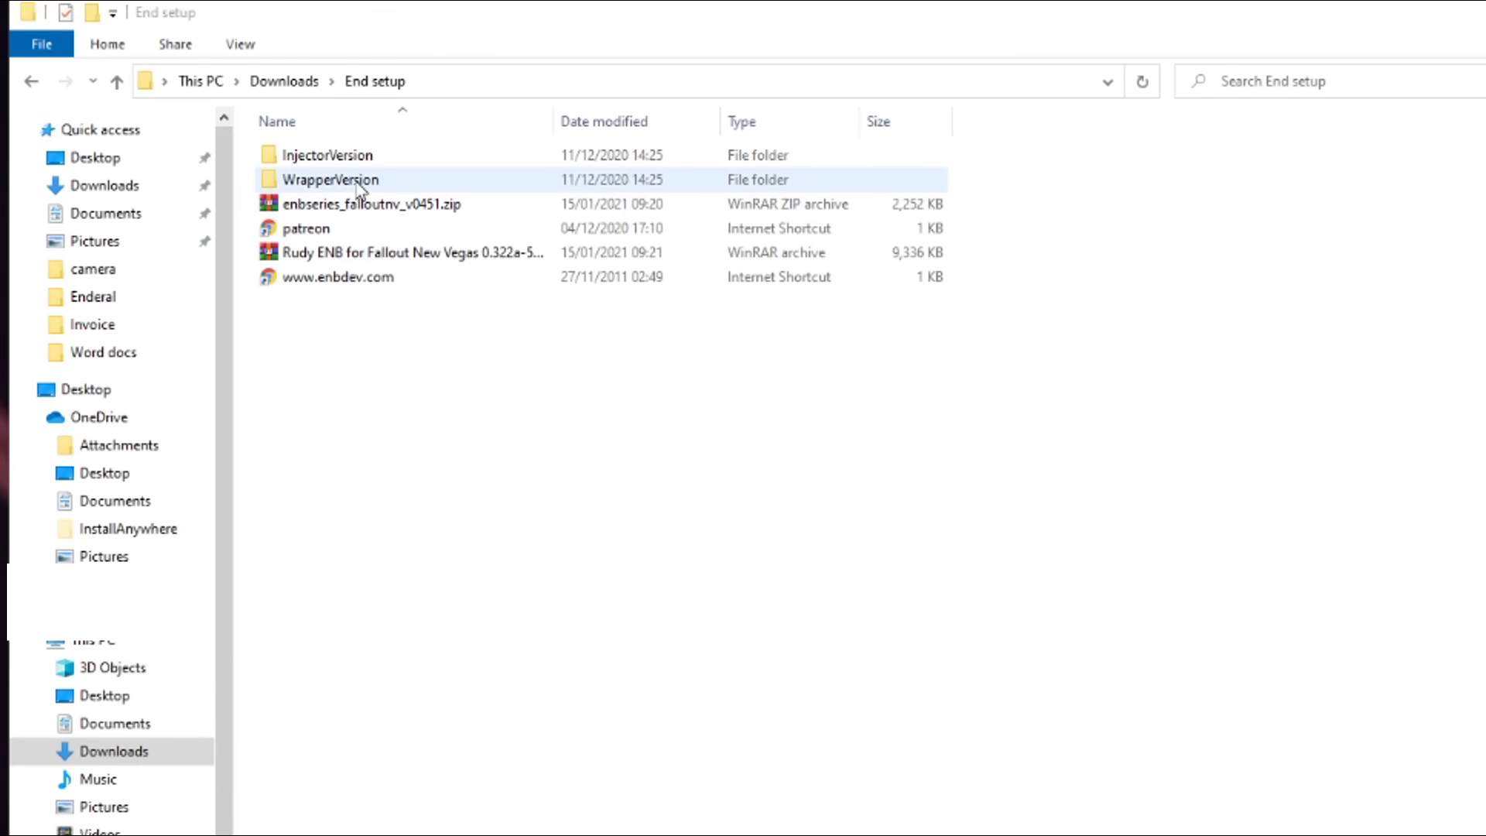
Copy d3d9.dll, enbhost.exe and enblocal.ini from the WrapperVersion folder
double_click(421, 178)
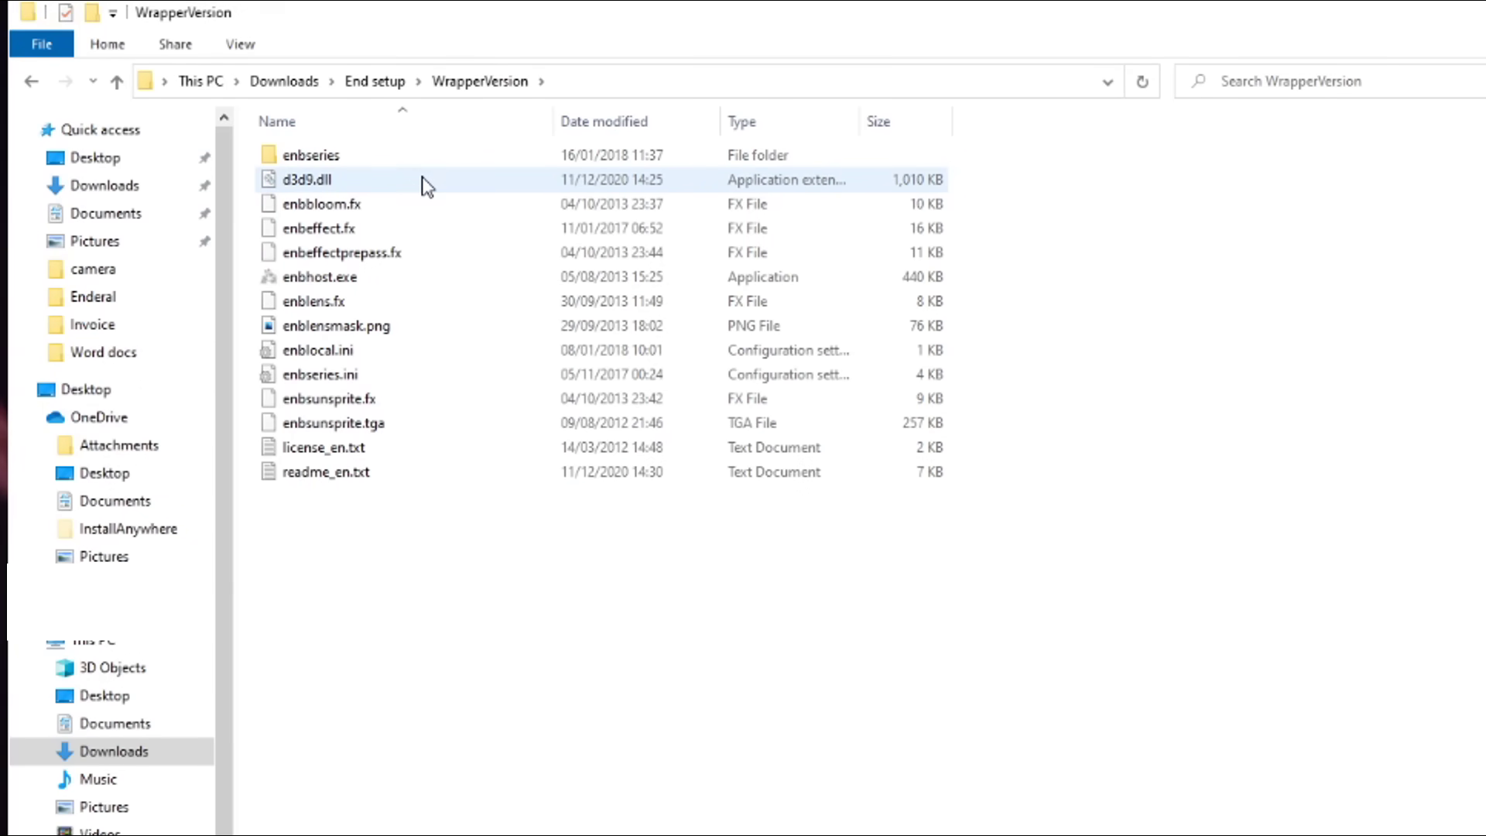
click(340, 180)
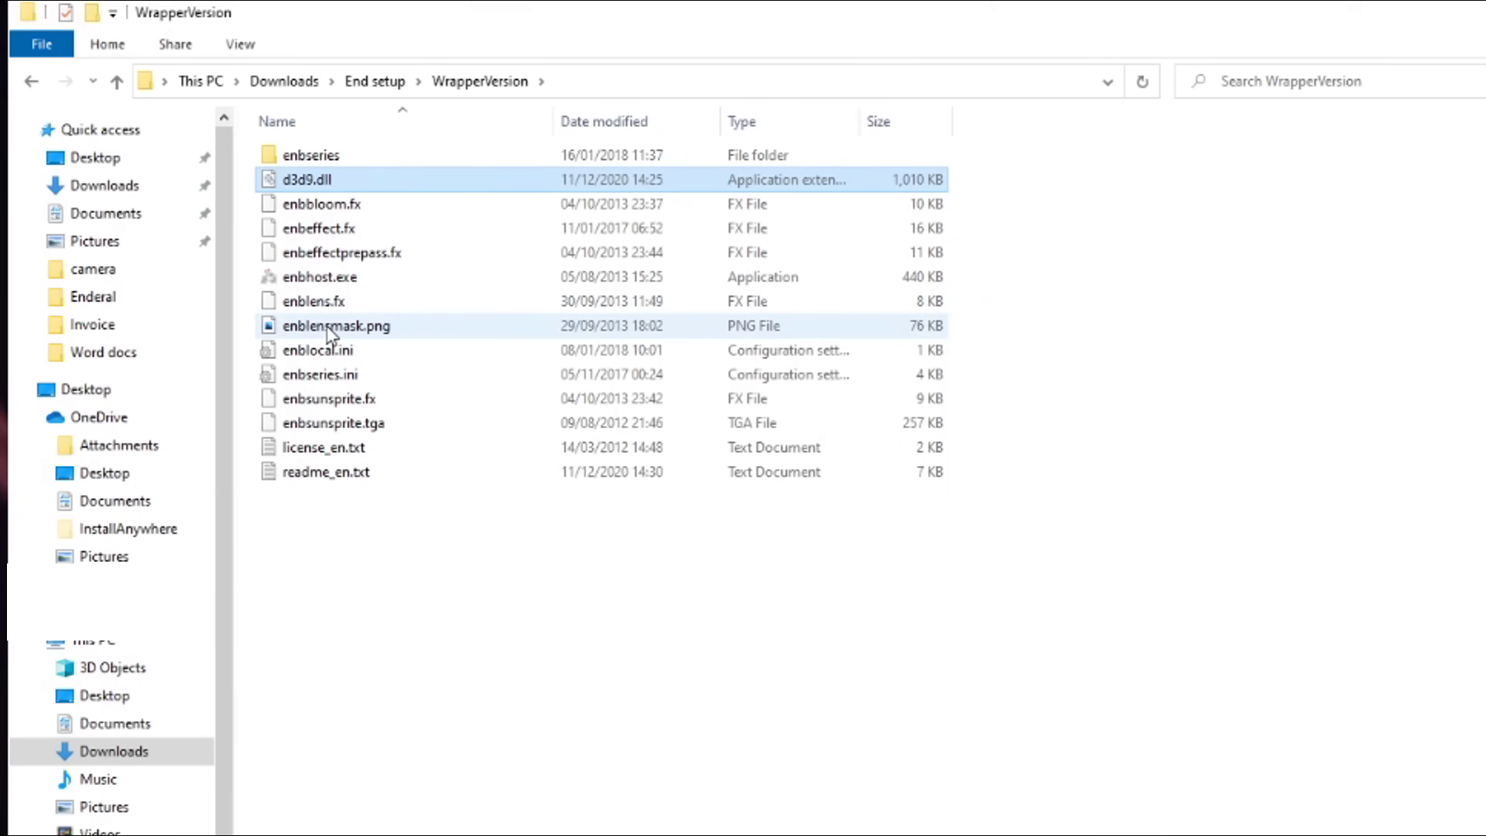
ctrl+click(315, 285)
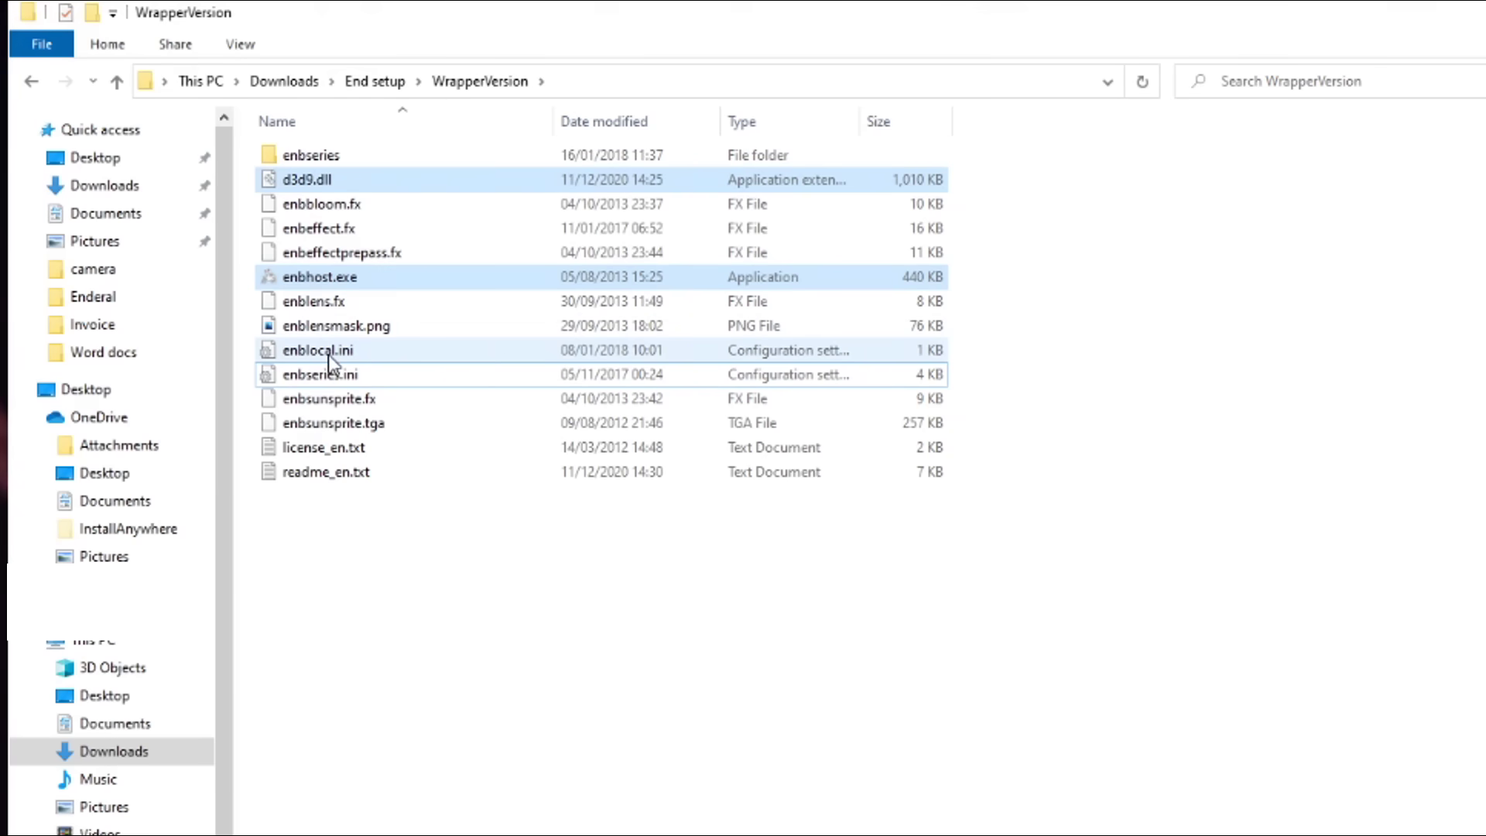
ctrl+click(377, 356)
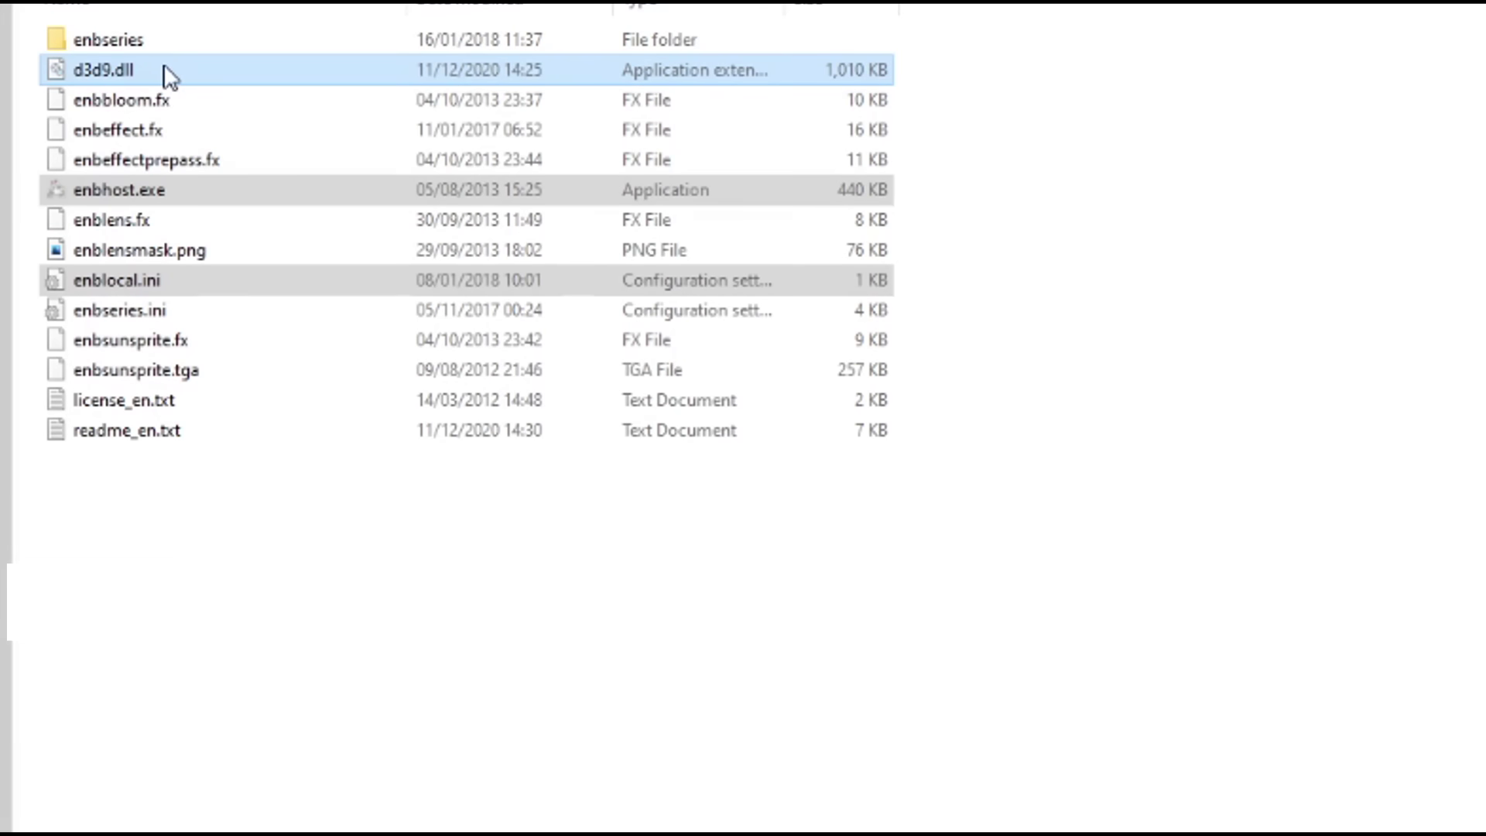
right_click(164, 66)
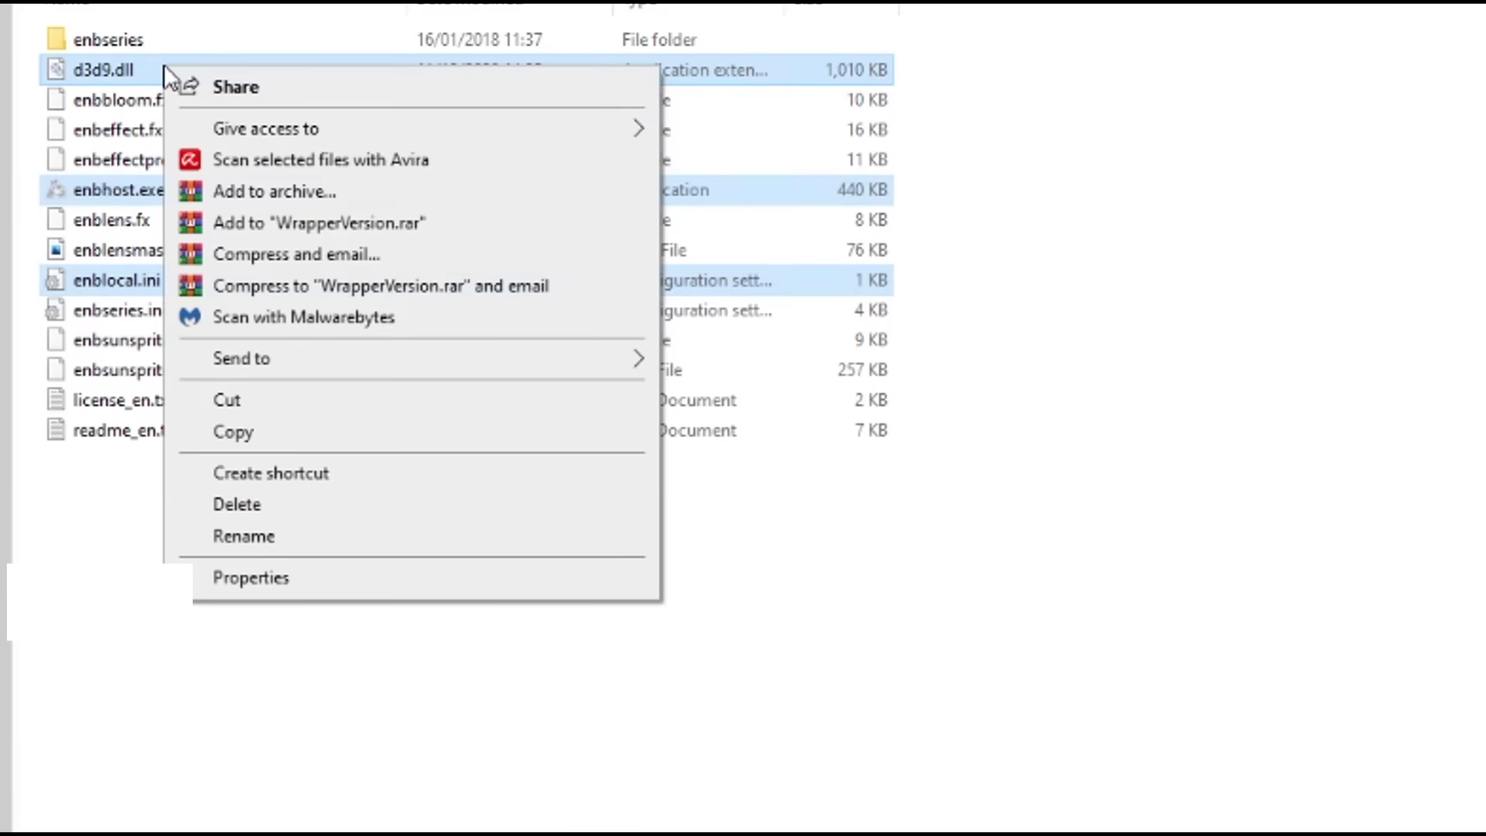
click(280, 433)
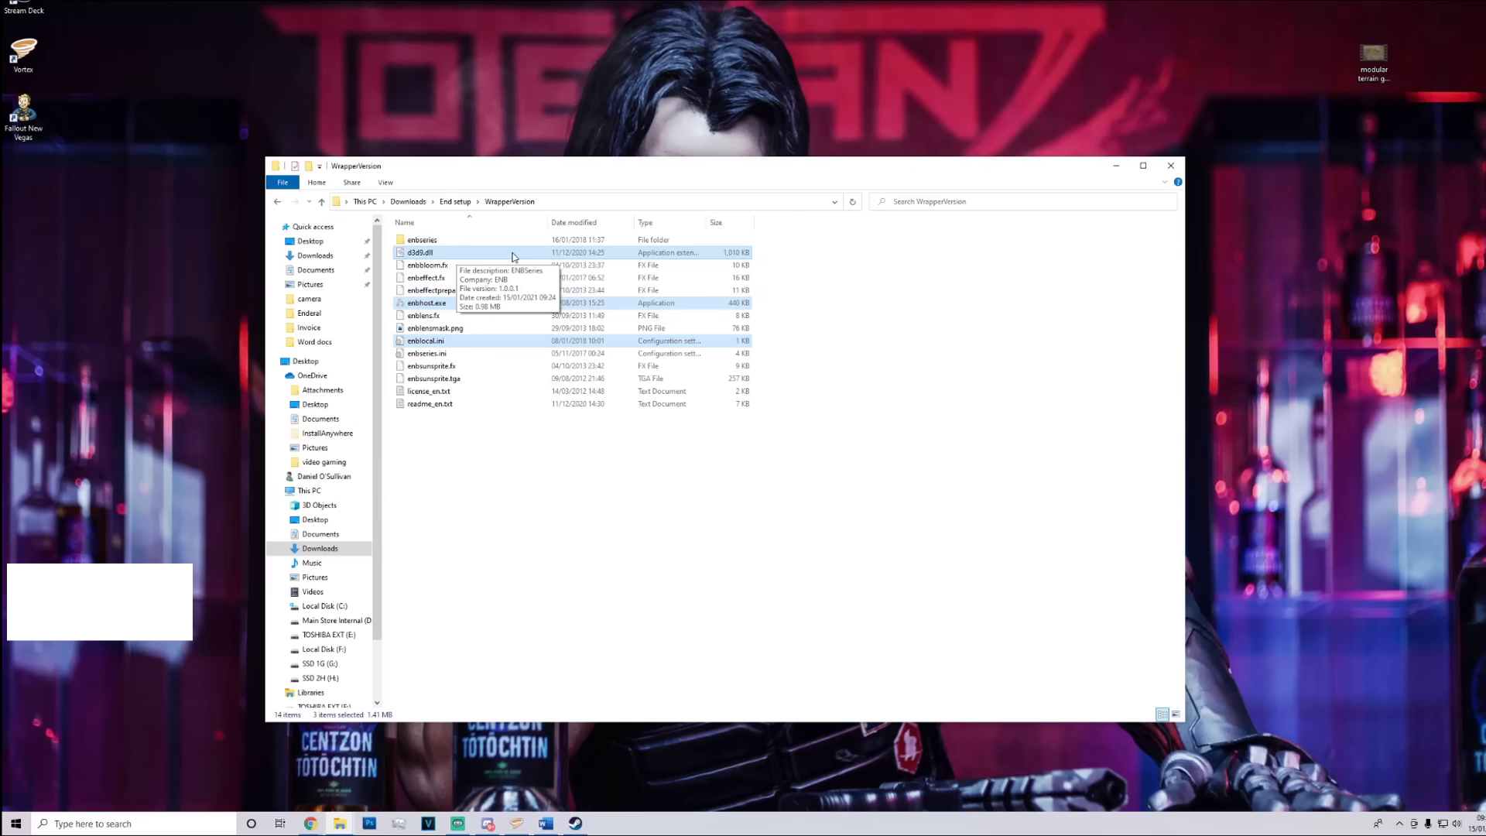
Open the Fallout: New Vegas install folder via Steam Properties > Local Files > Browse
click(576, 825)
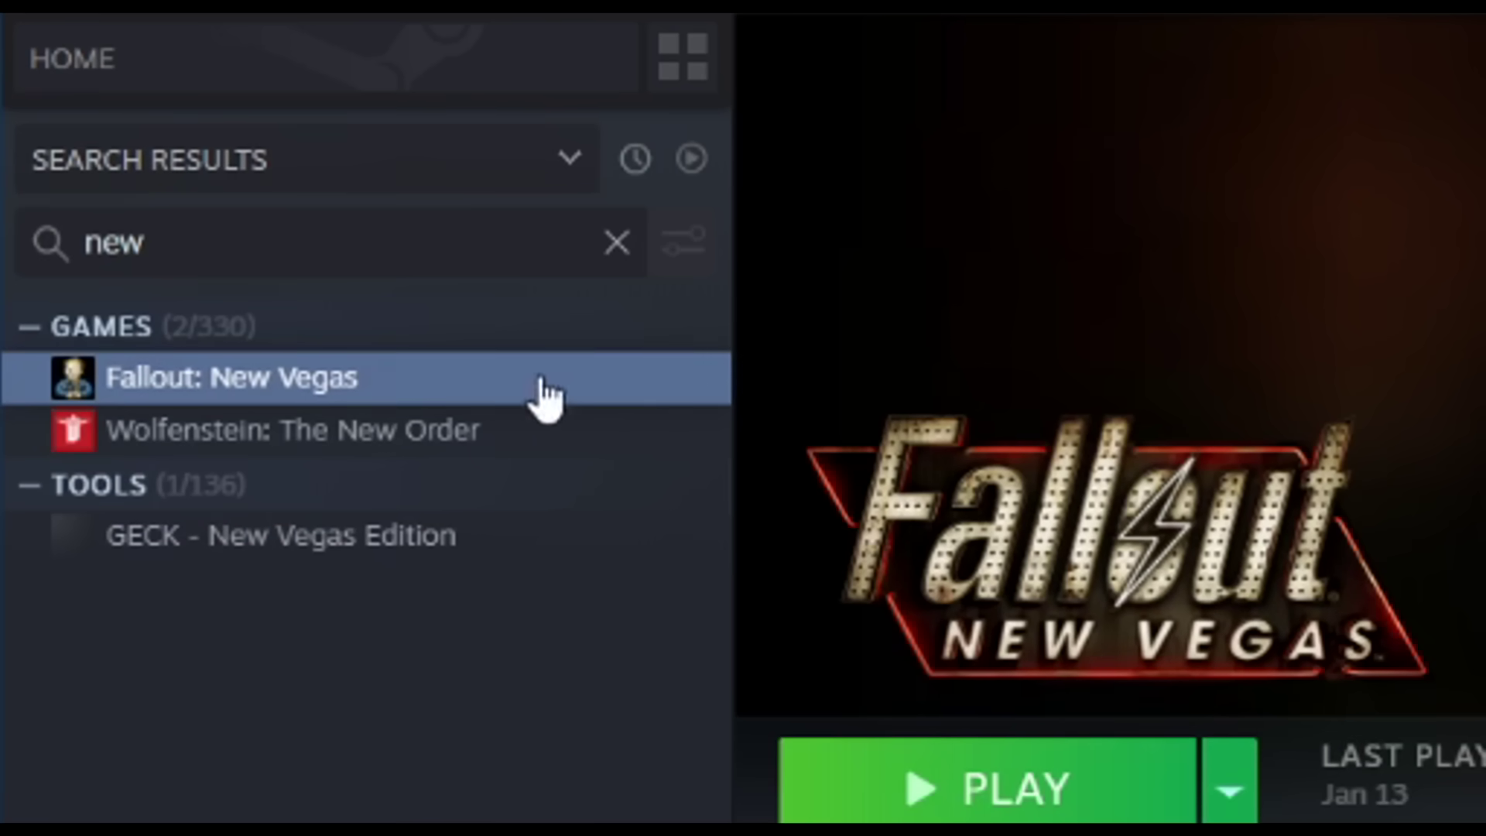
right_click(264, 399)
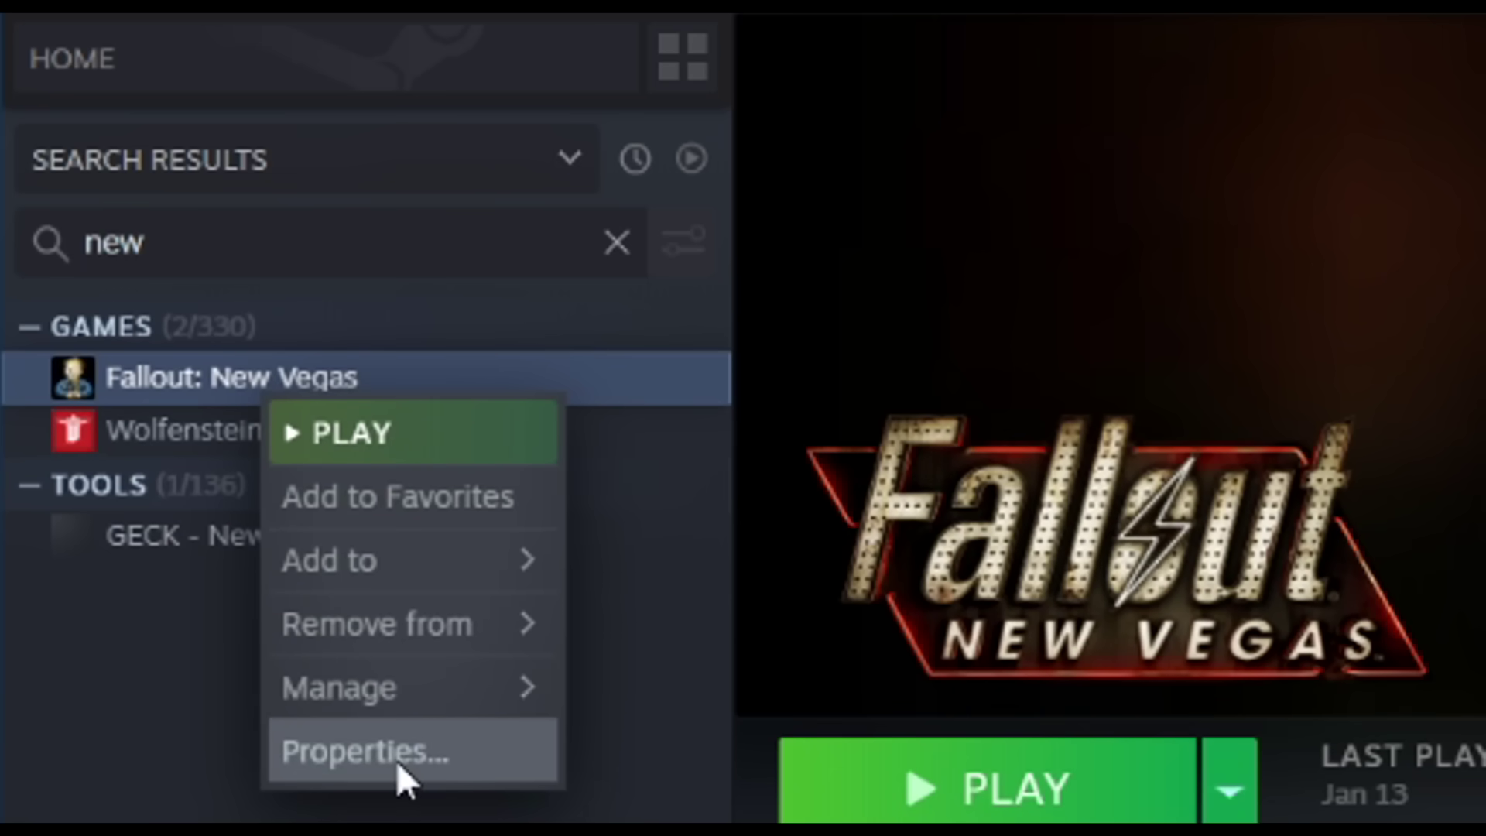
click(396, 760)
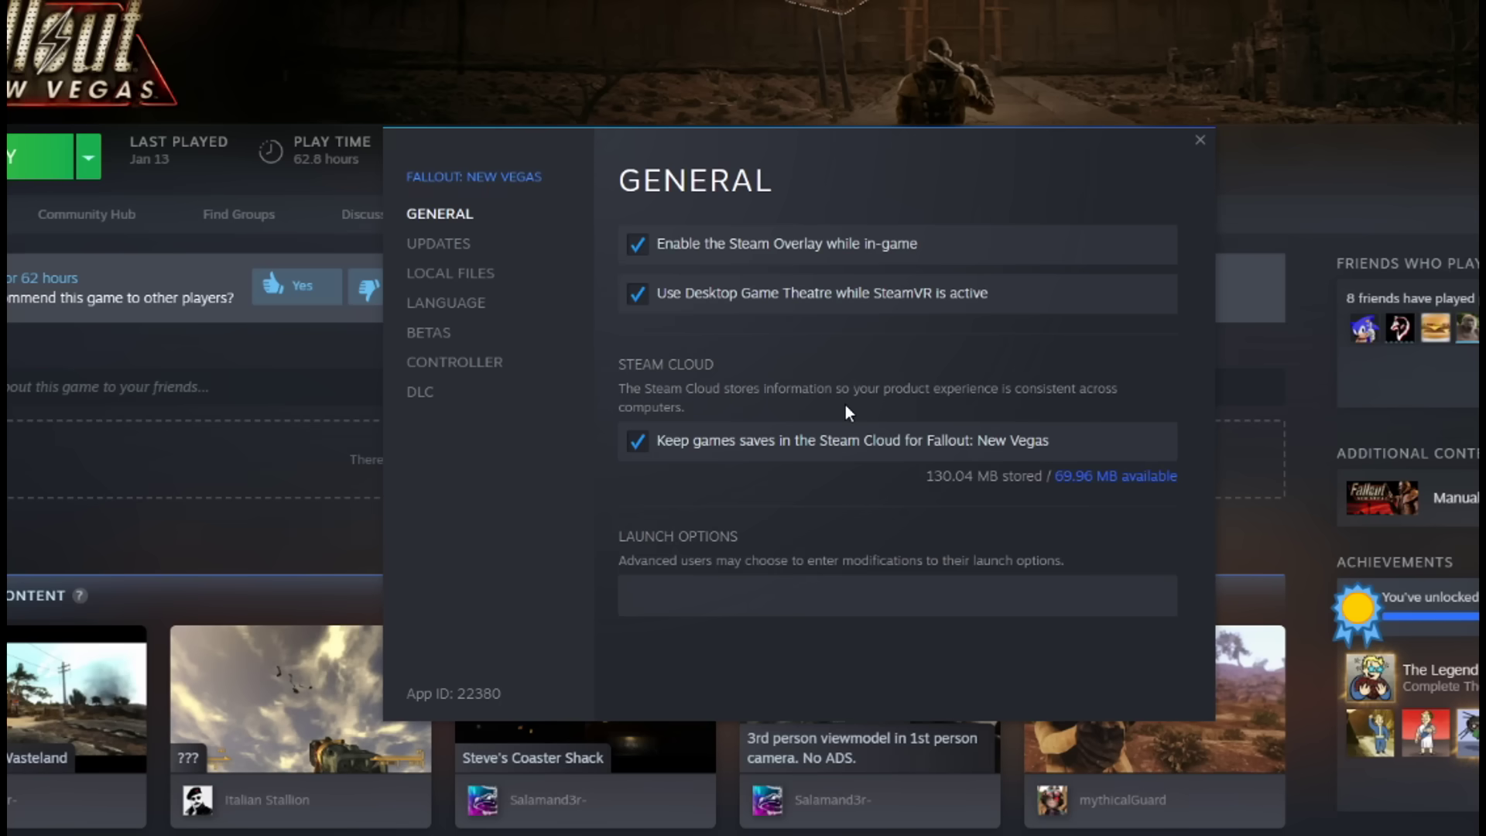
click(477, 283)
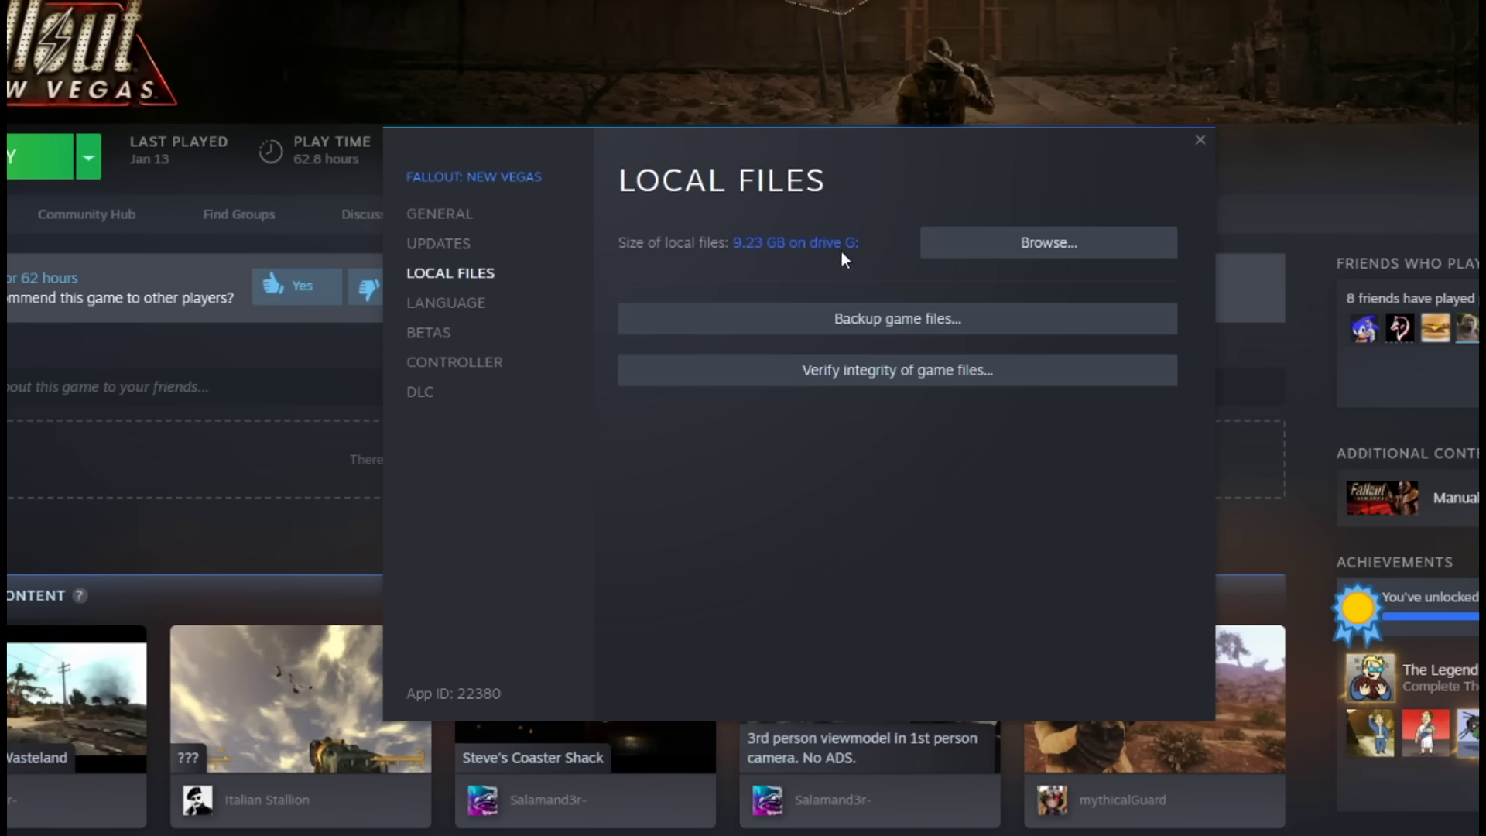
click(1105, 251)
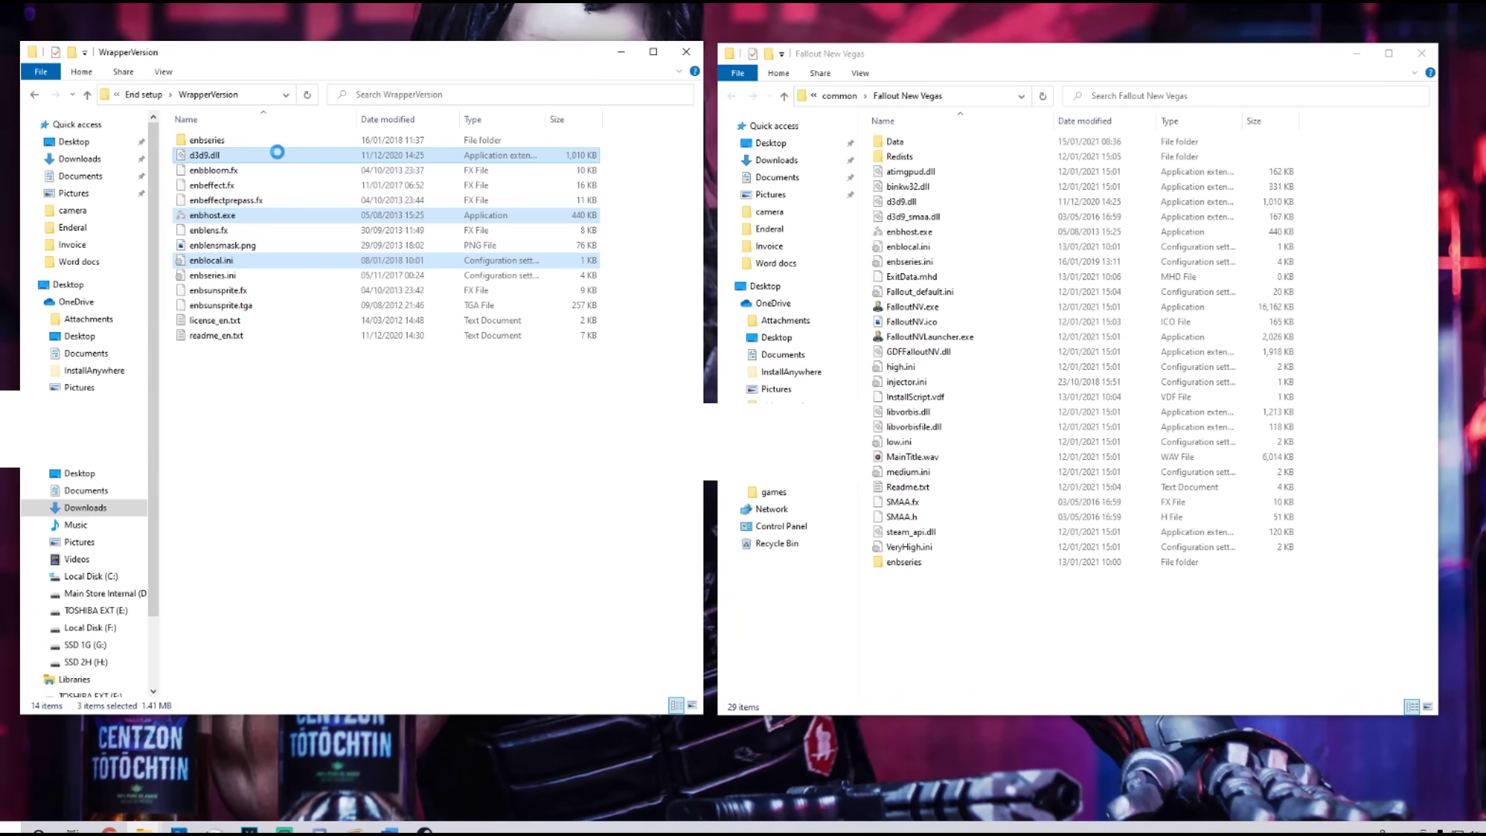
Copy d3d9.dll, enbhost.exe and enblocal.ini into the Fallout New Vegas folder, replacing the existing files
right_click(279, 150)
click(345, 337)
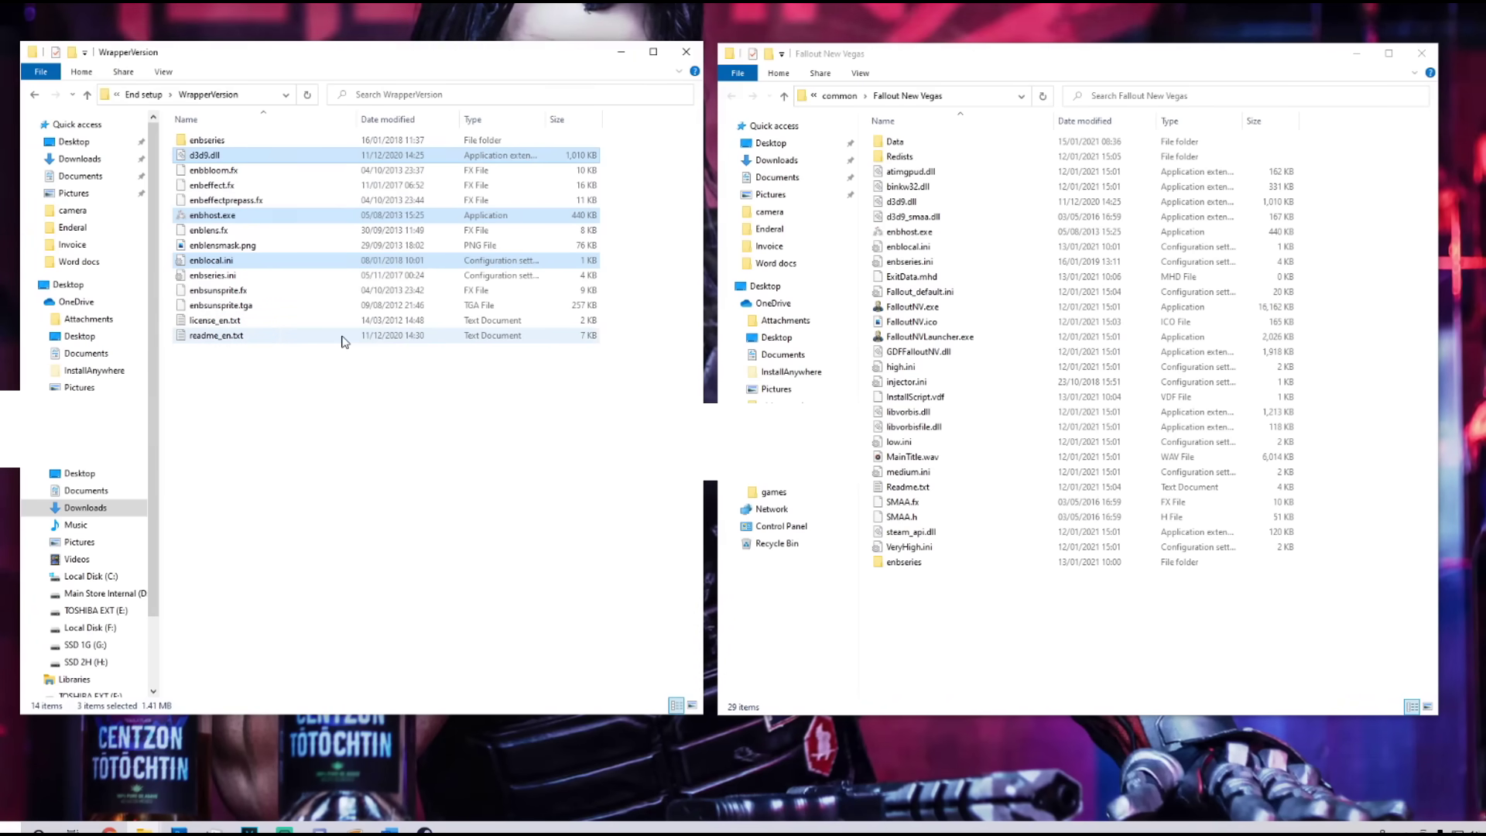
click(1351, 369)
right_click(1351, 370)
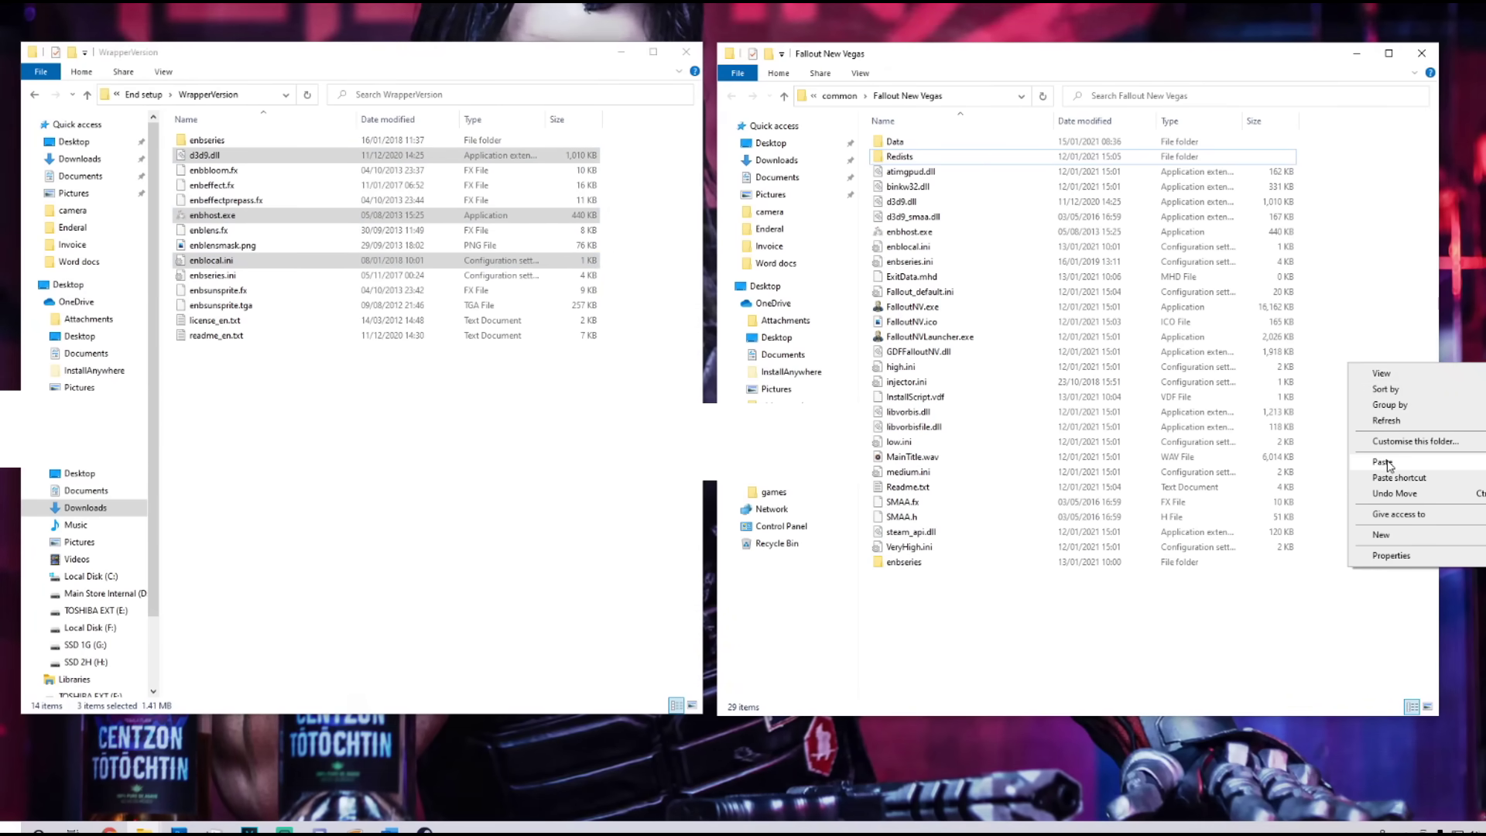
click(1383, 462)
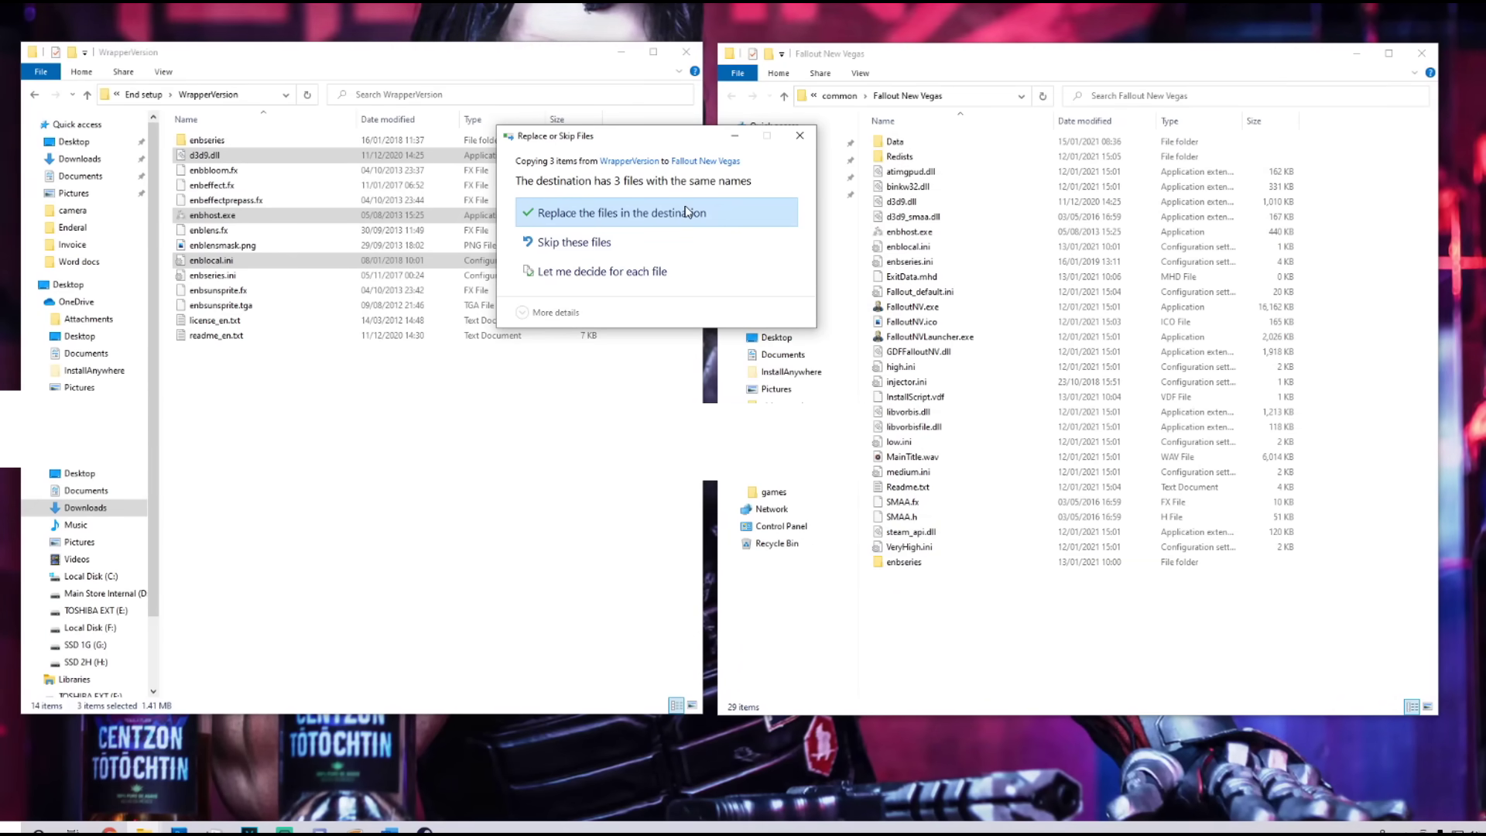
click(689, 212)
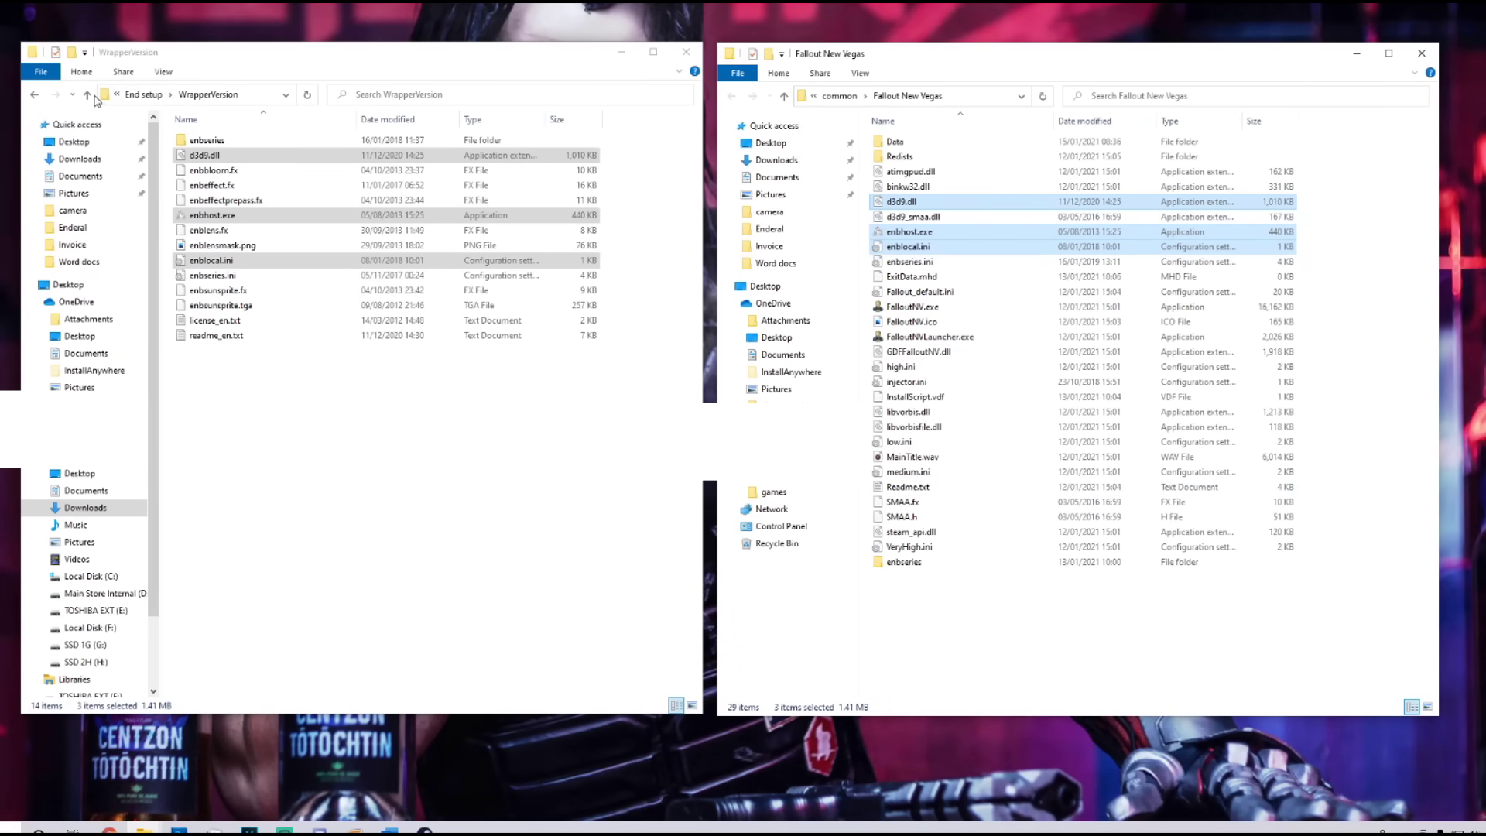
click(143, 95)
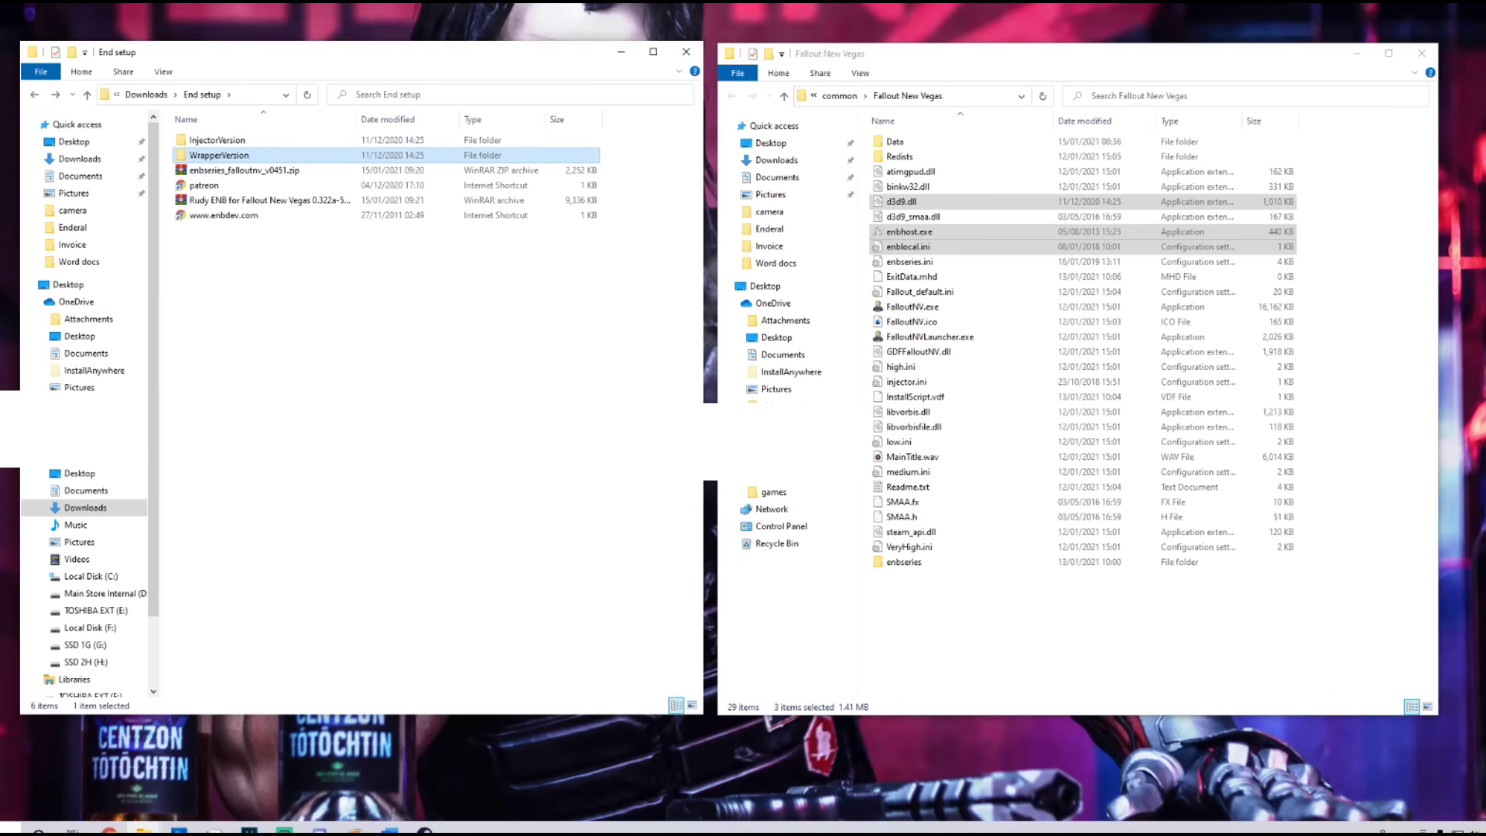
click(395, 425)
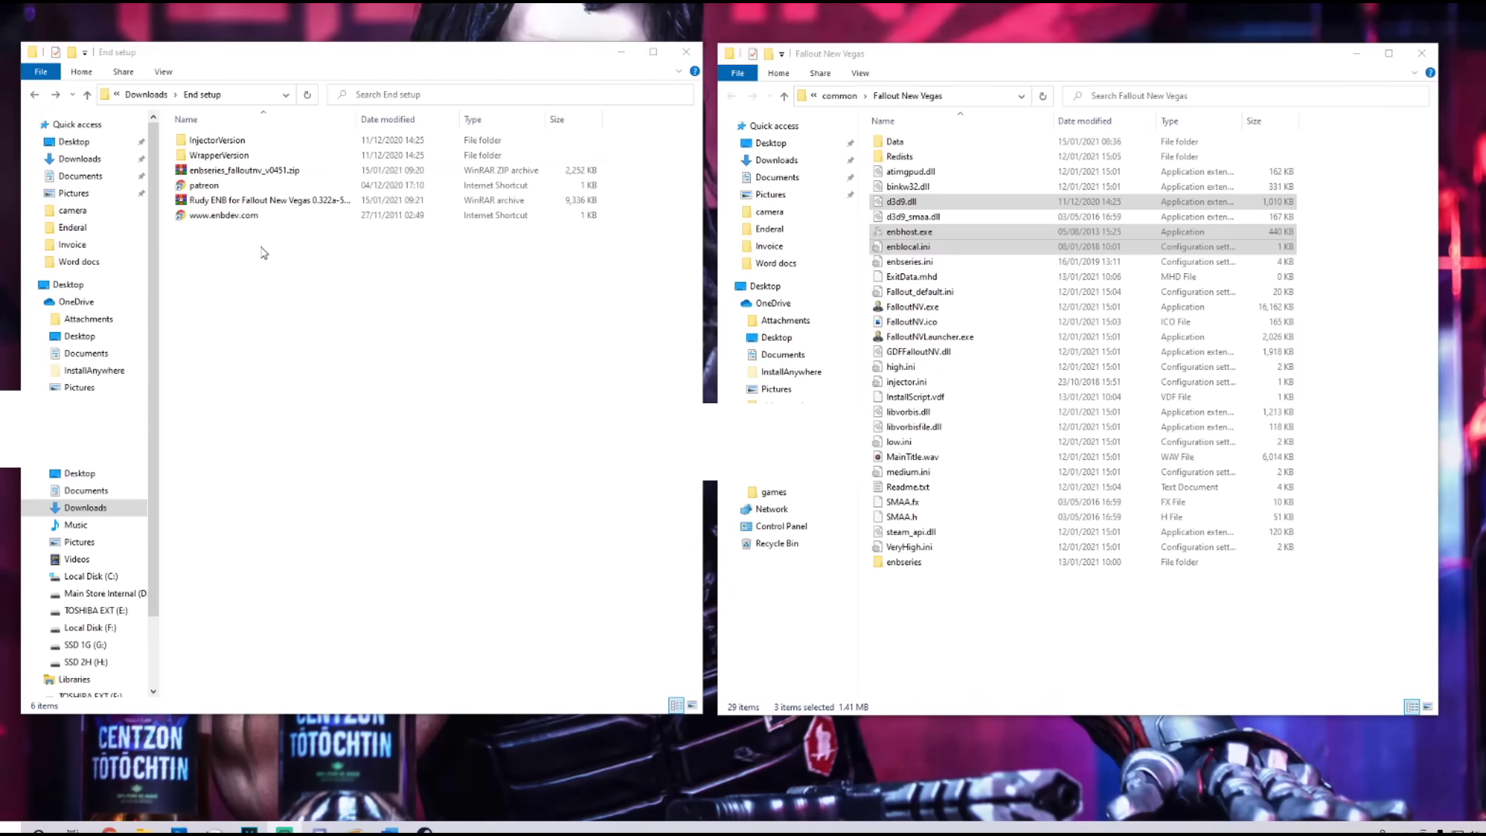
click(247, 220)
key(Delete)
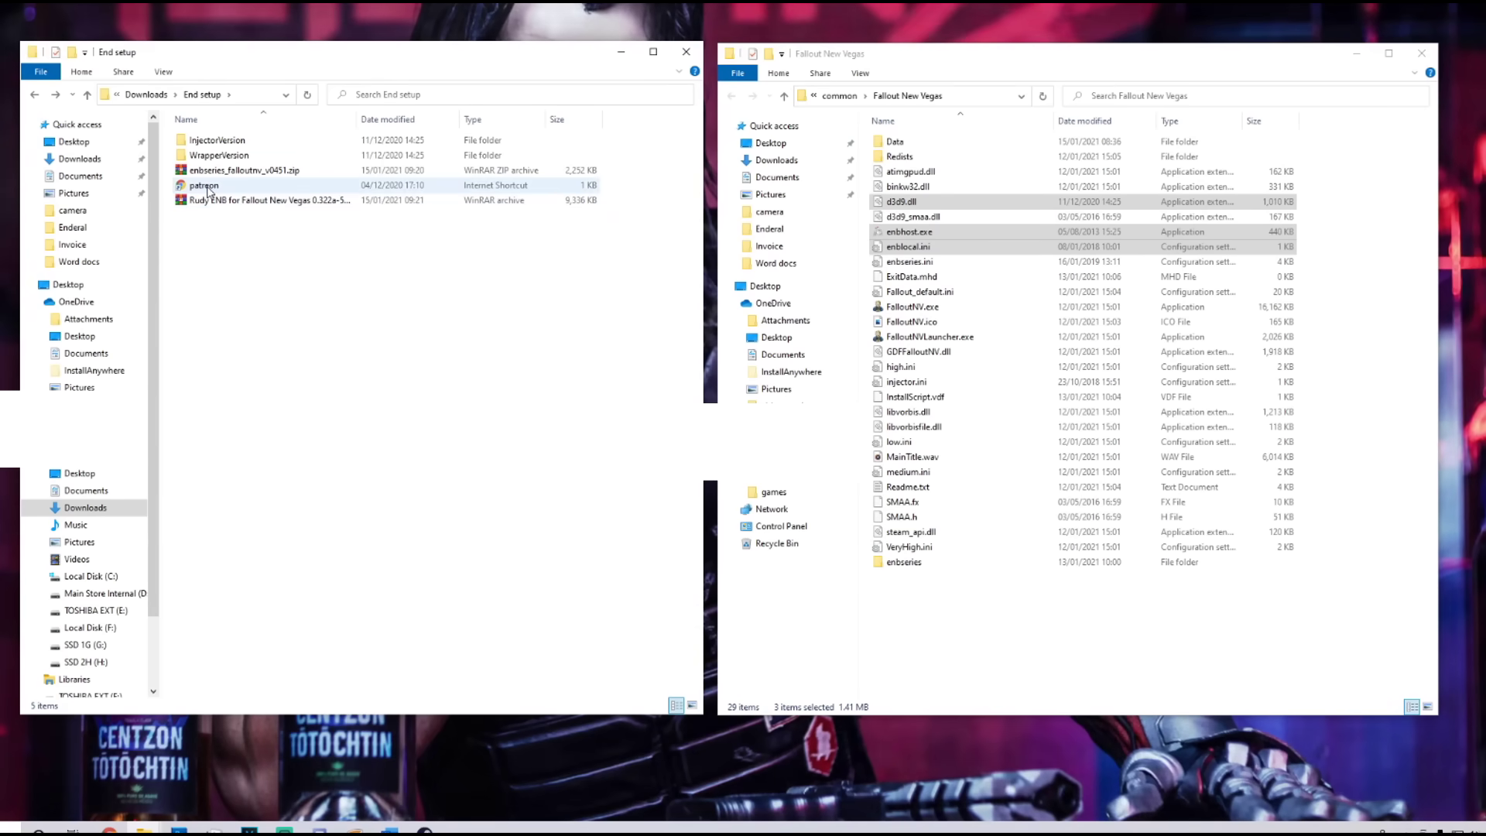
key(Up)
key(Delete)
key(Up)
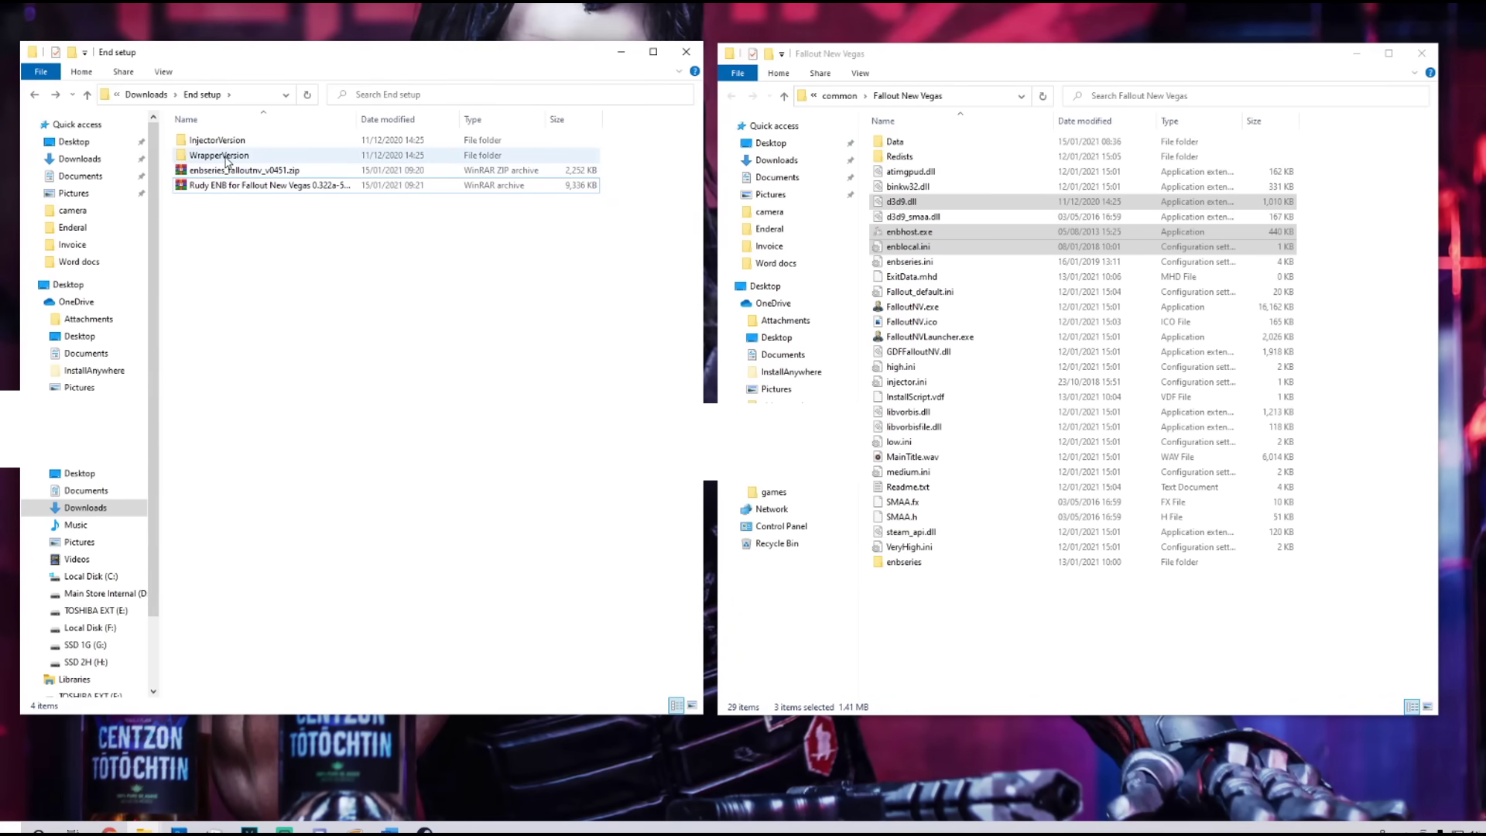
key(Up)
key(Delete)
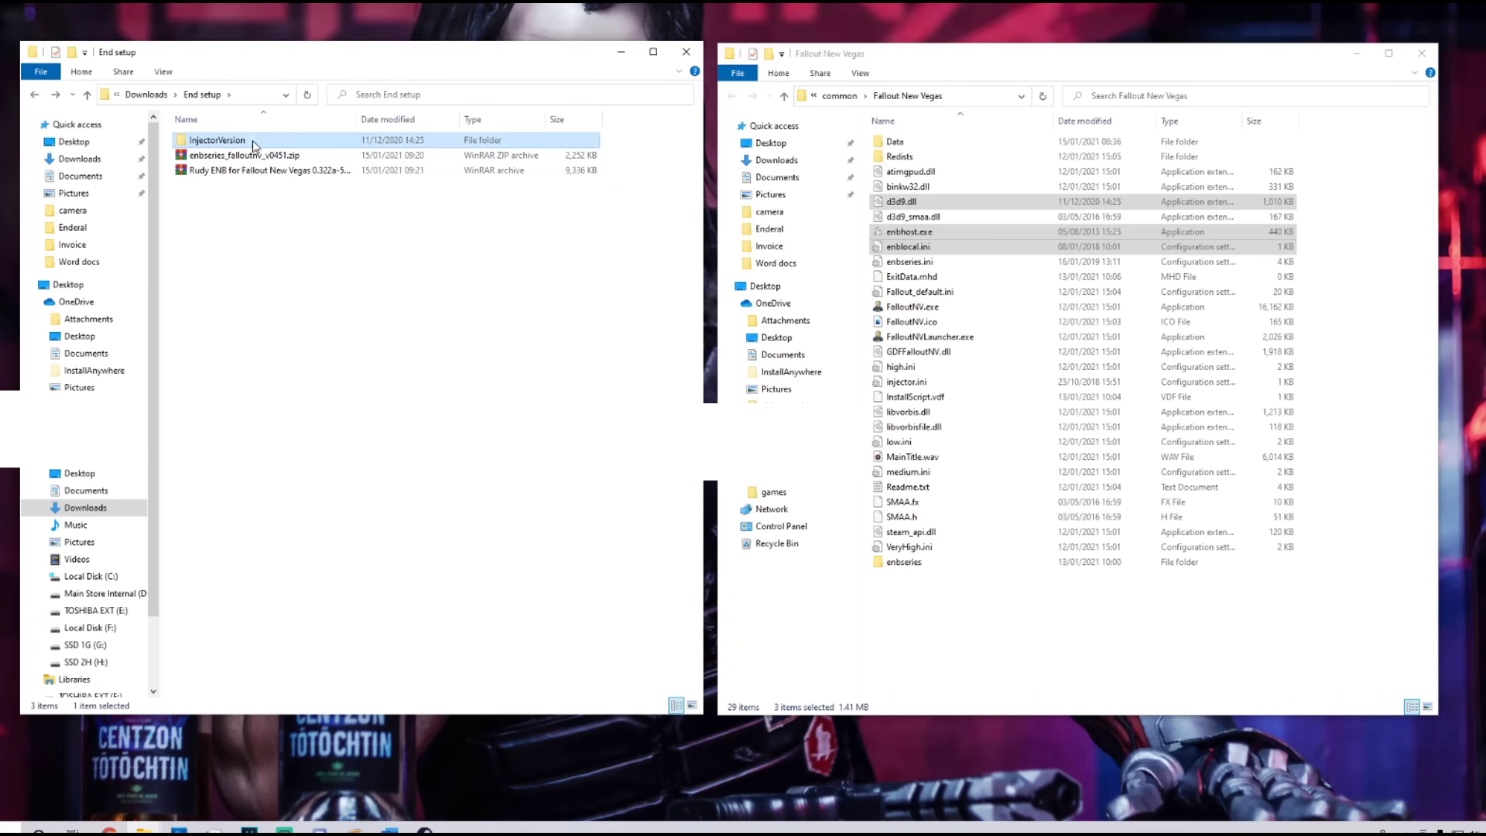
key(Delete)
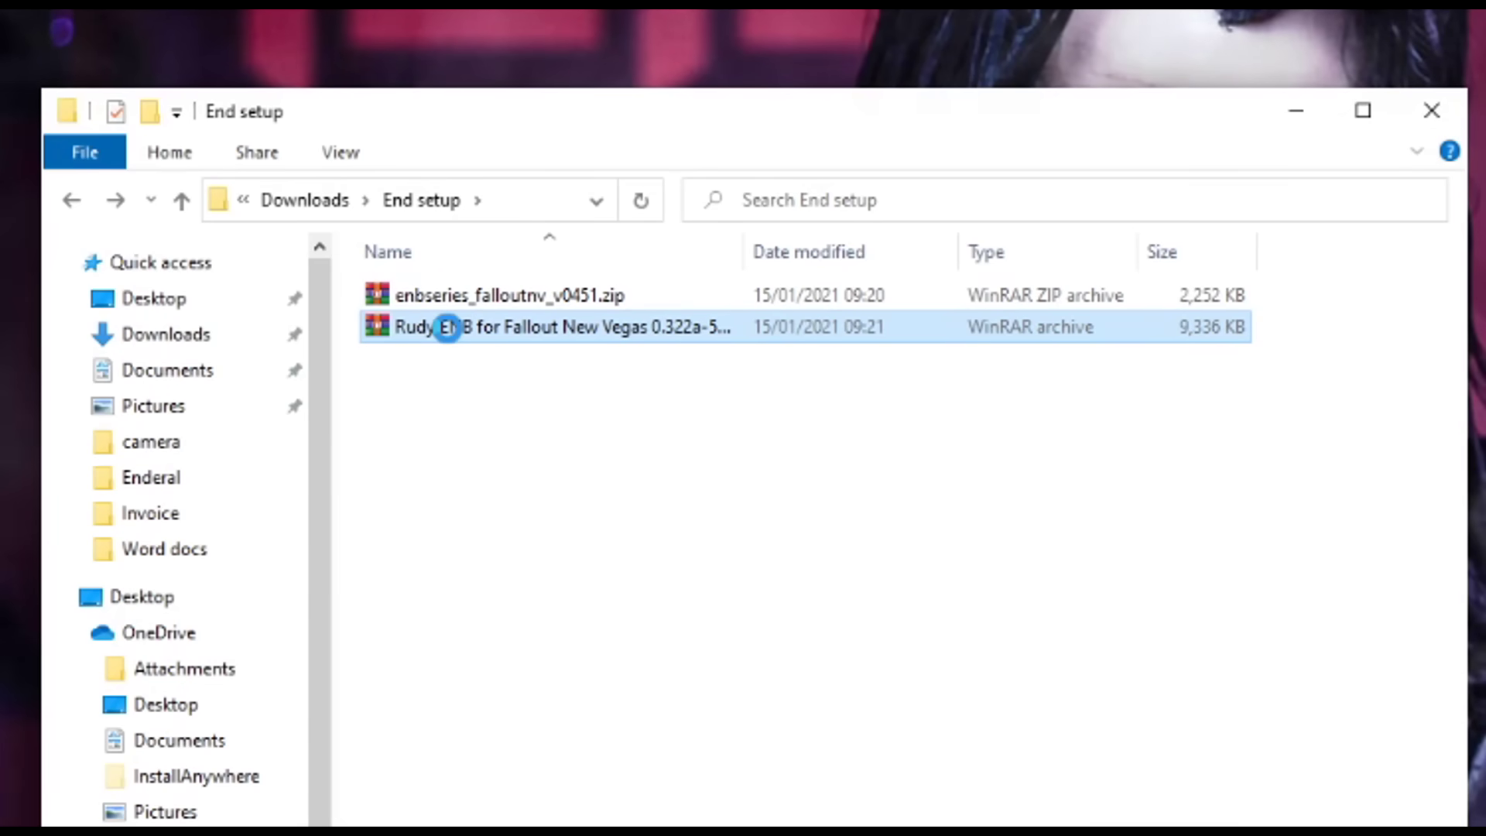
Extract the Rudy ENB archive into End setup and open the extracted folder
right_click(440, 329)
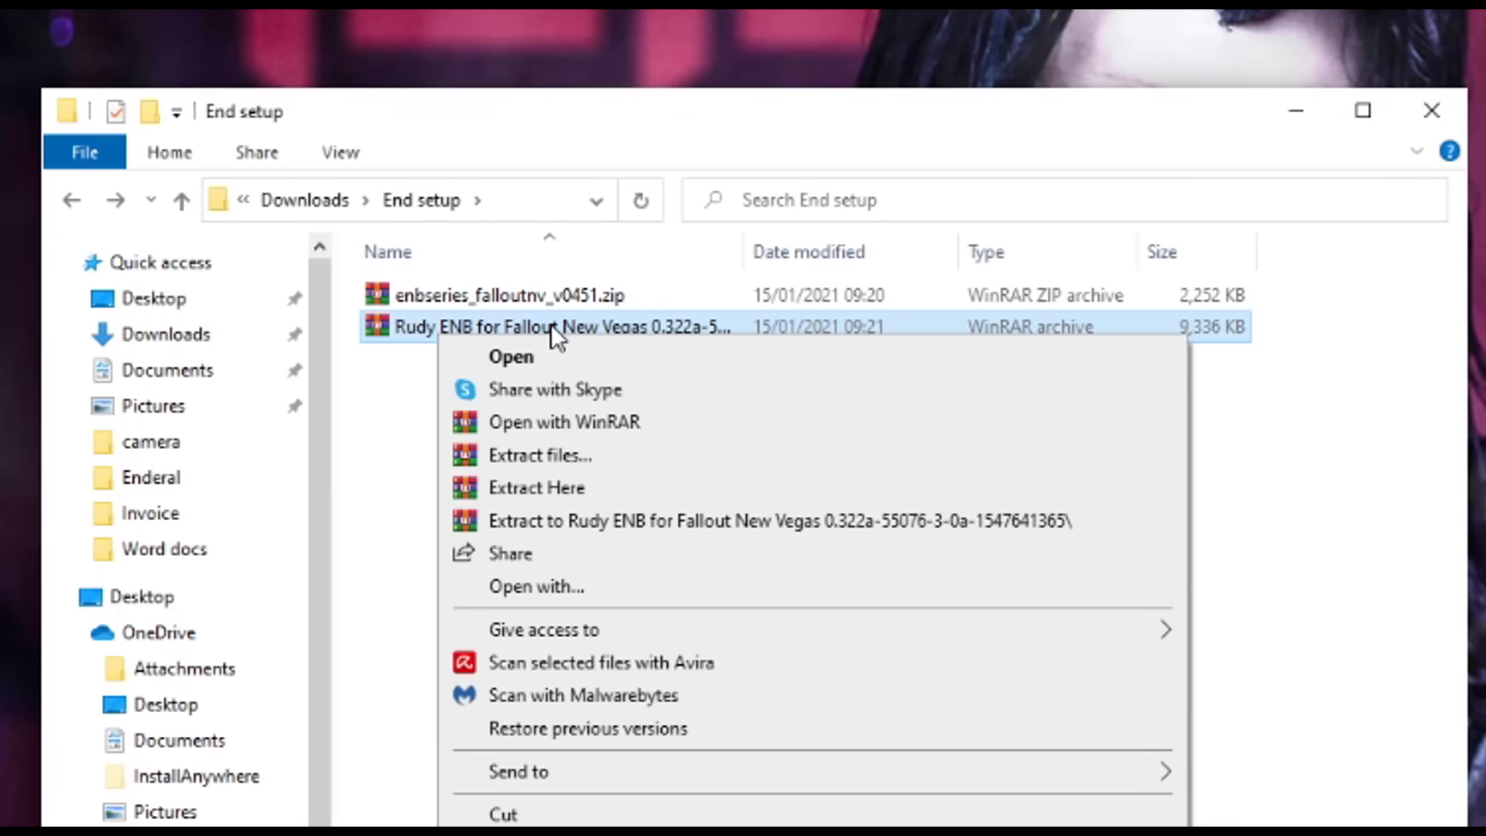
click(596, 490)
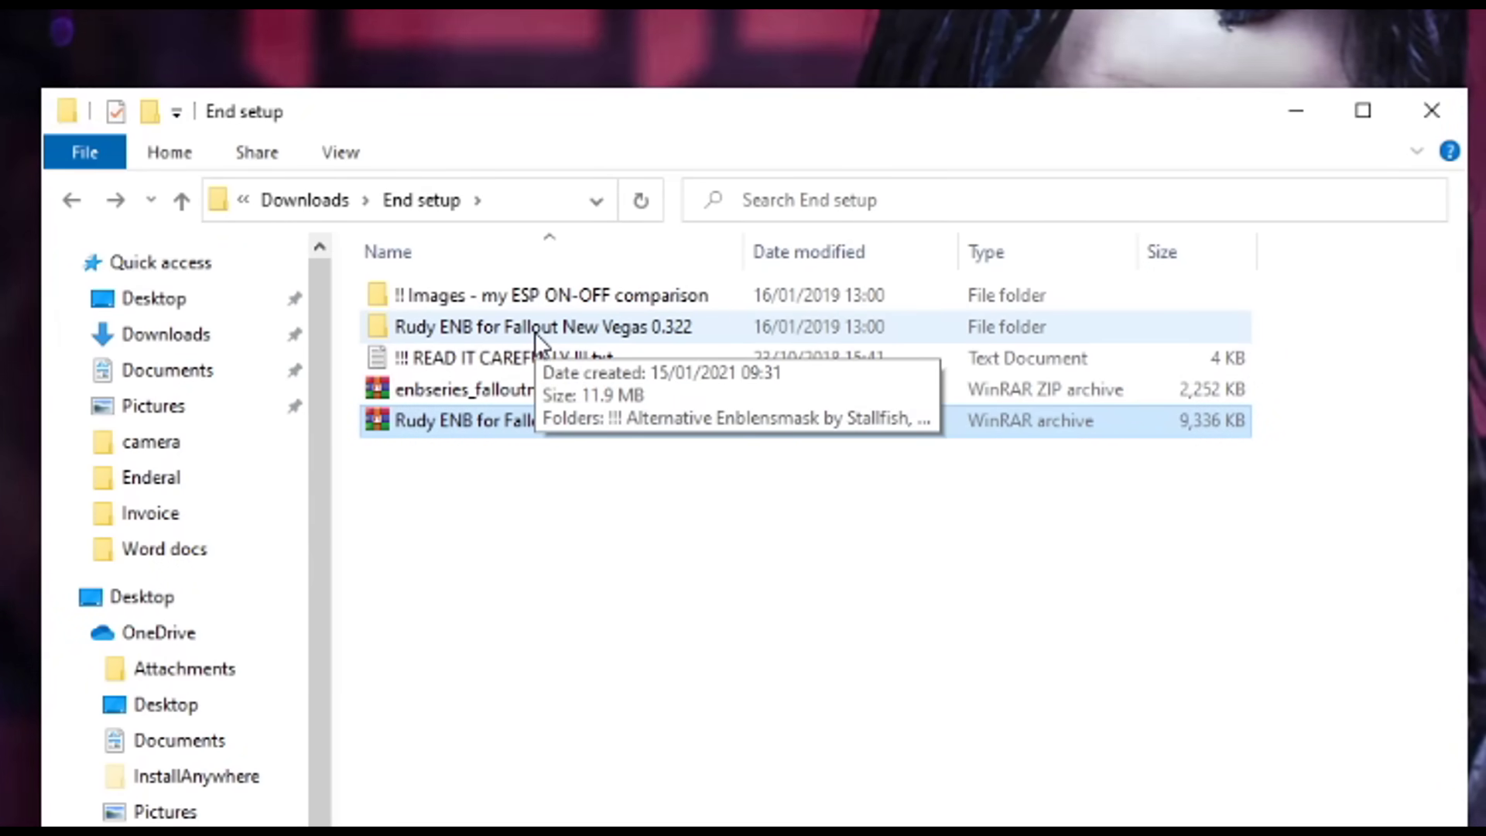
click(565, 335)
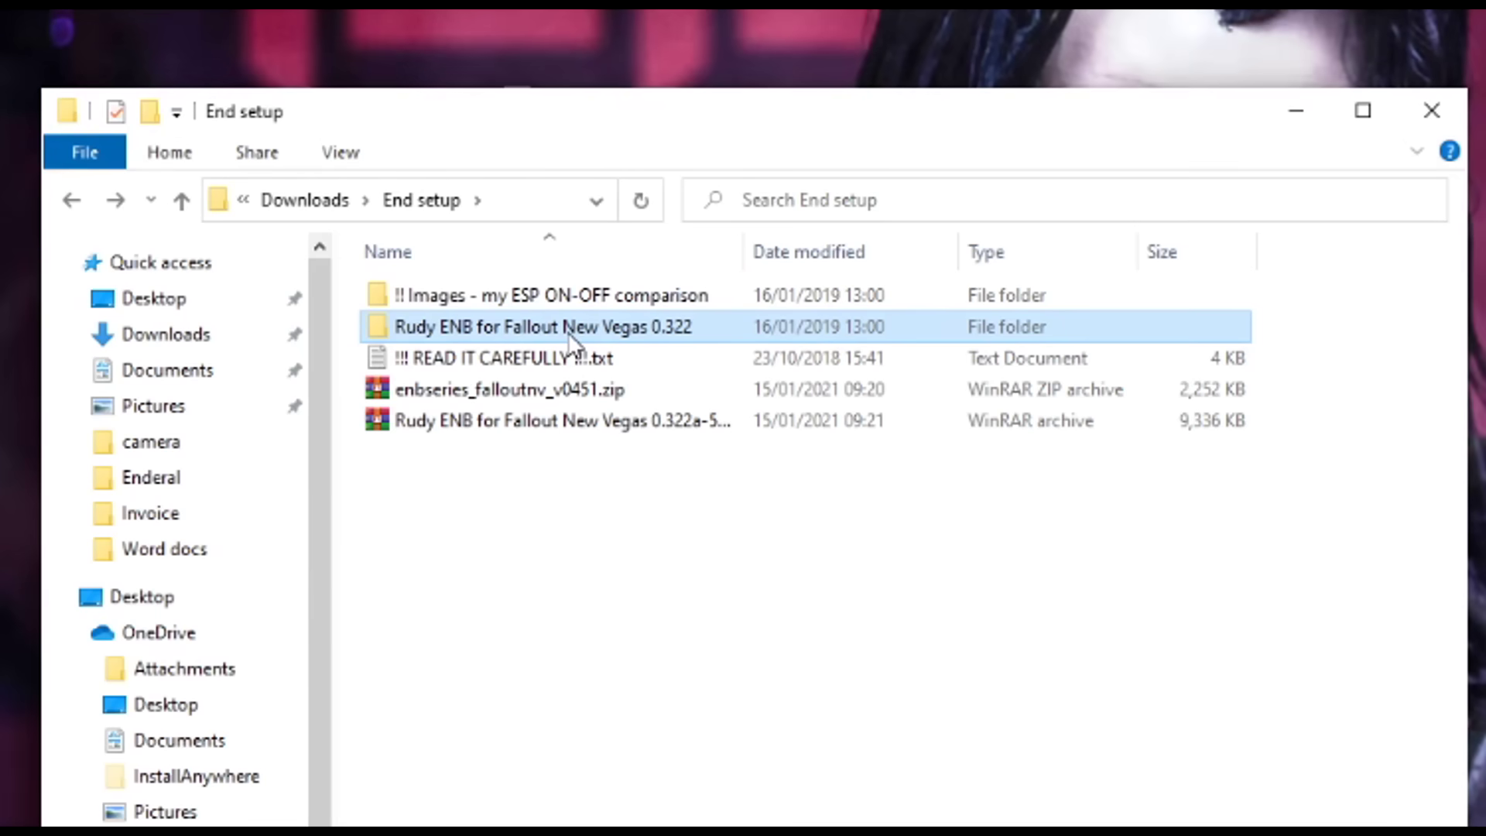
double_click(572, 341)
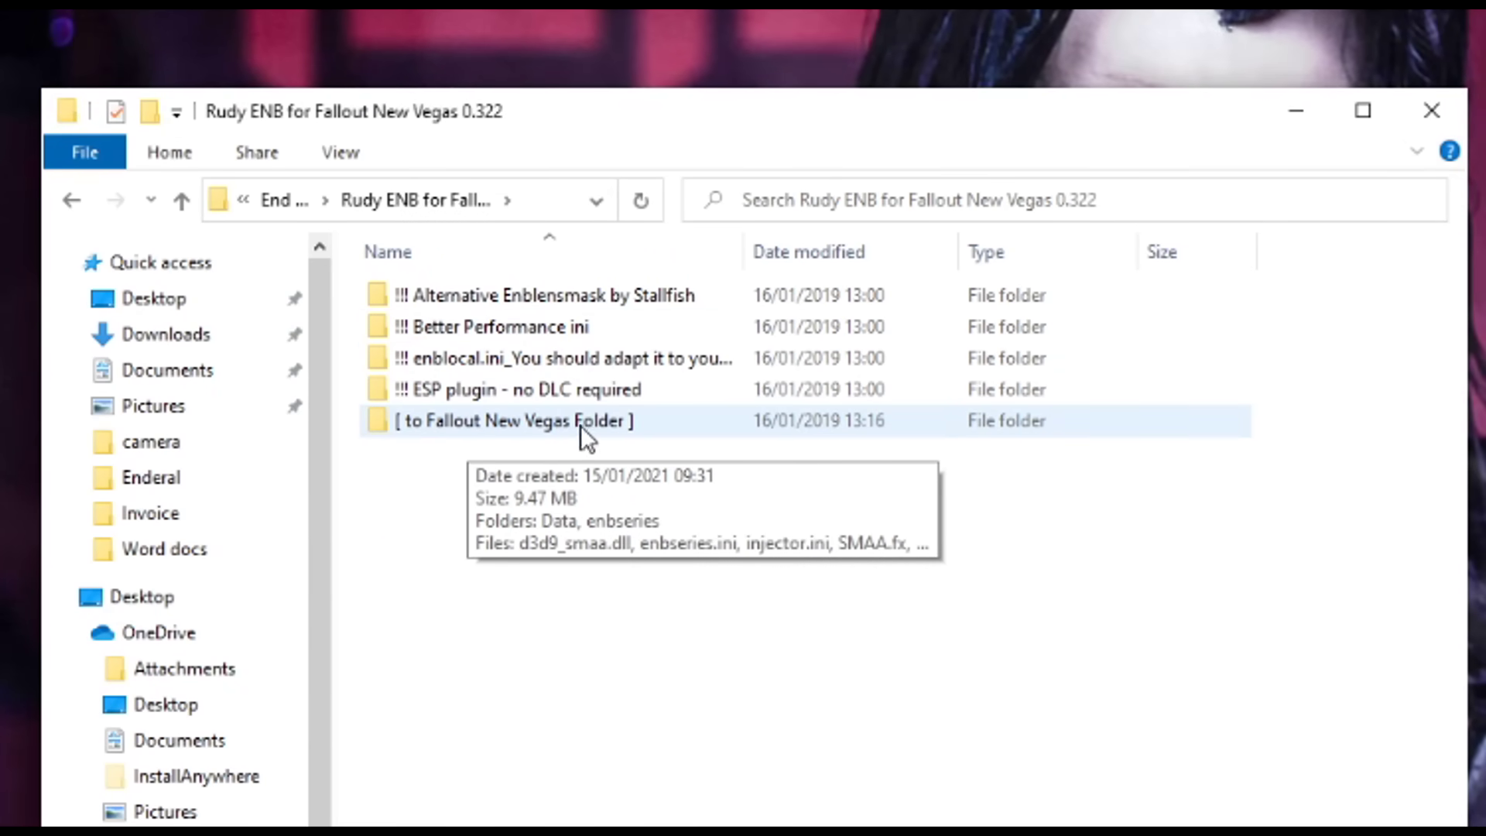
Copy the seven items, including Data, enbseries and the SMAA files, into Fallout New Vegas, replacing existing ones
double_click(622, 420)
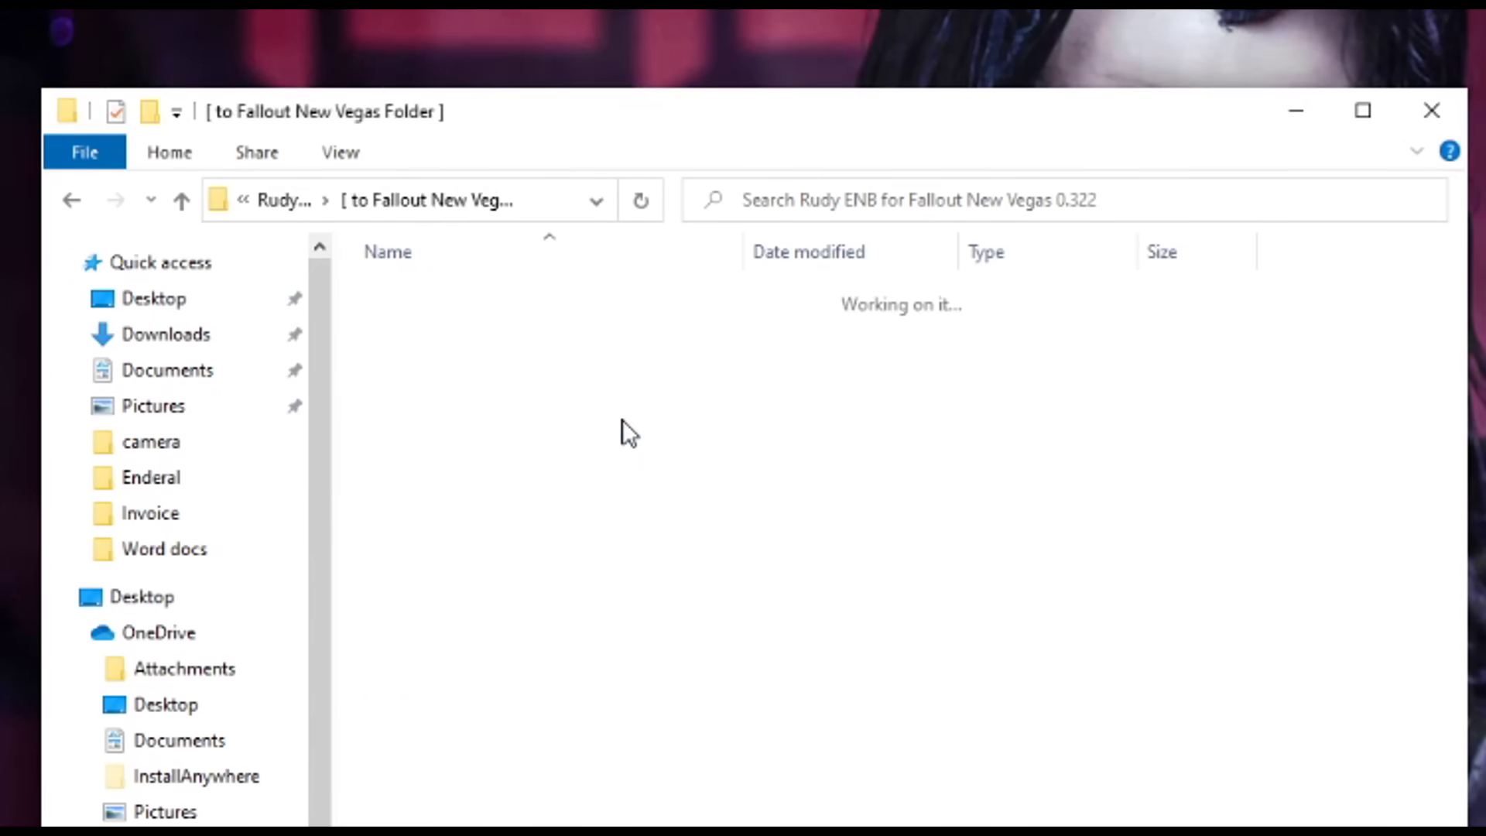
drag(616, 671, 477, 291)
right_click(531, 357)
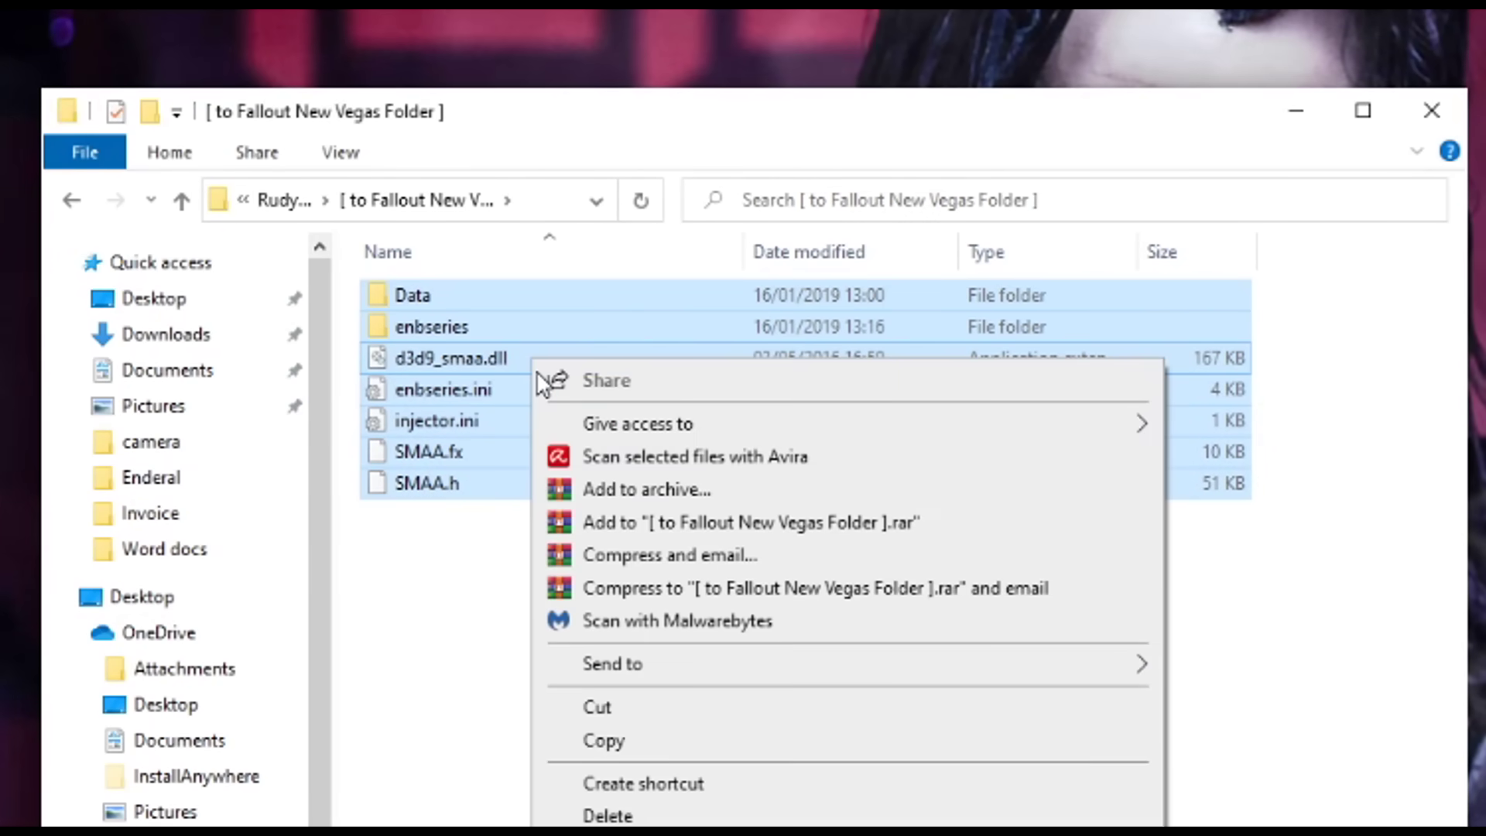
click(653, 737)
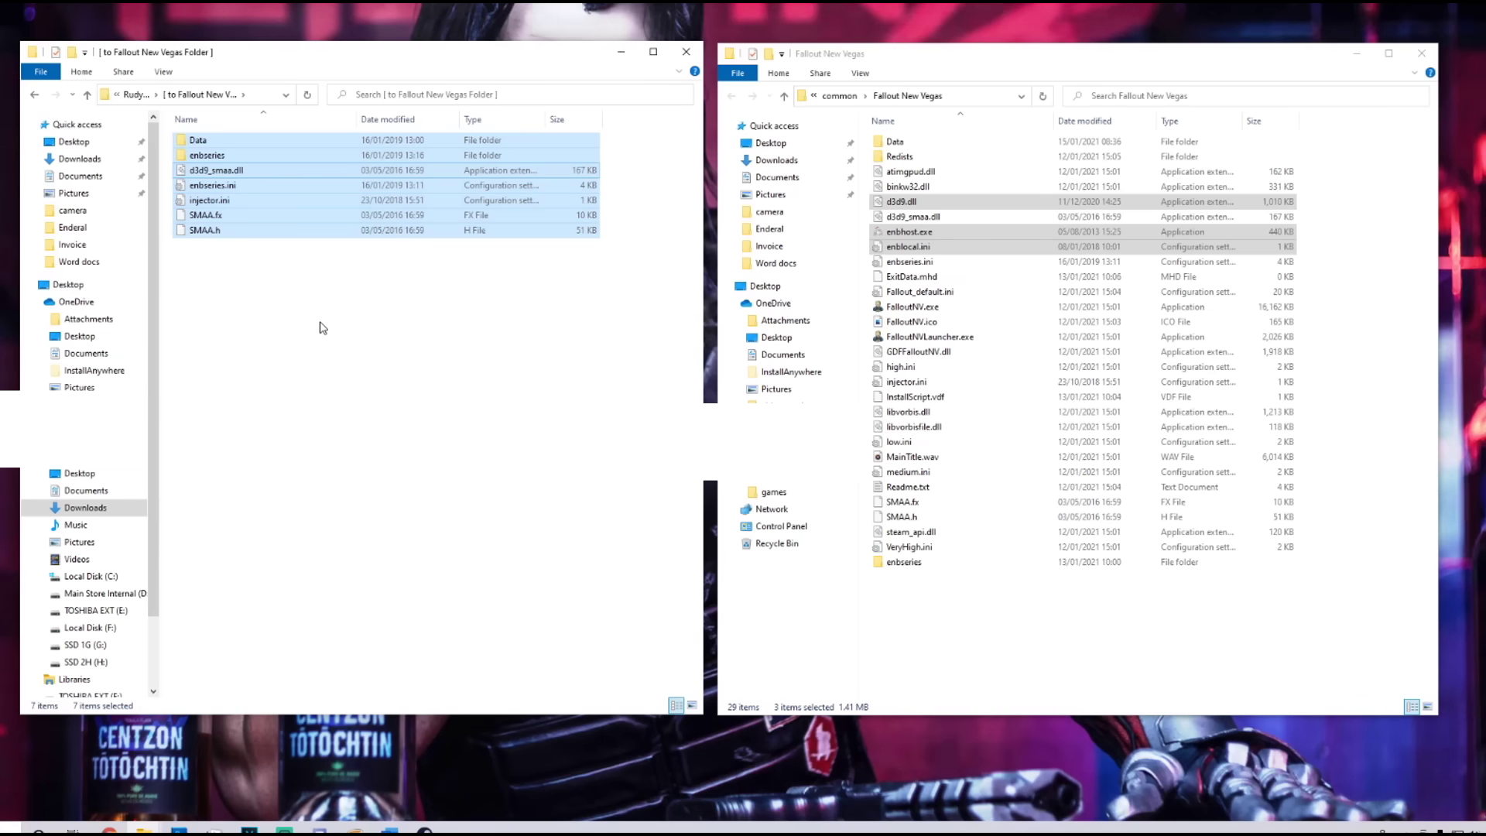
right_click(1114, 601)
right_click(1121, 593)
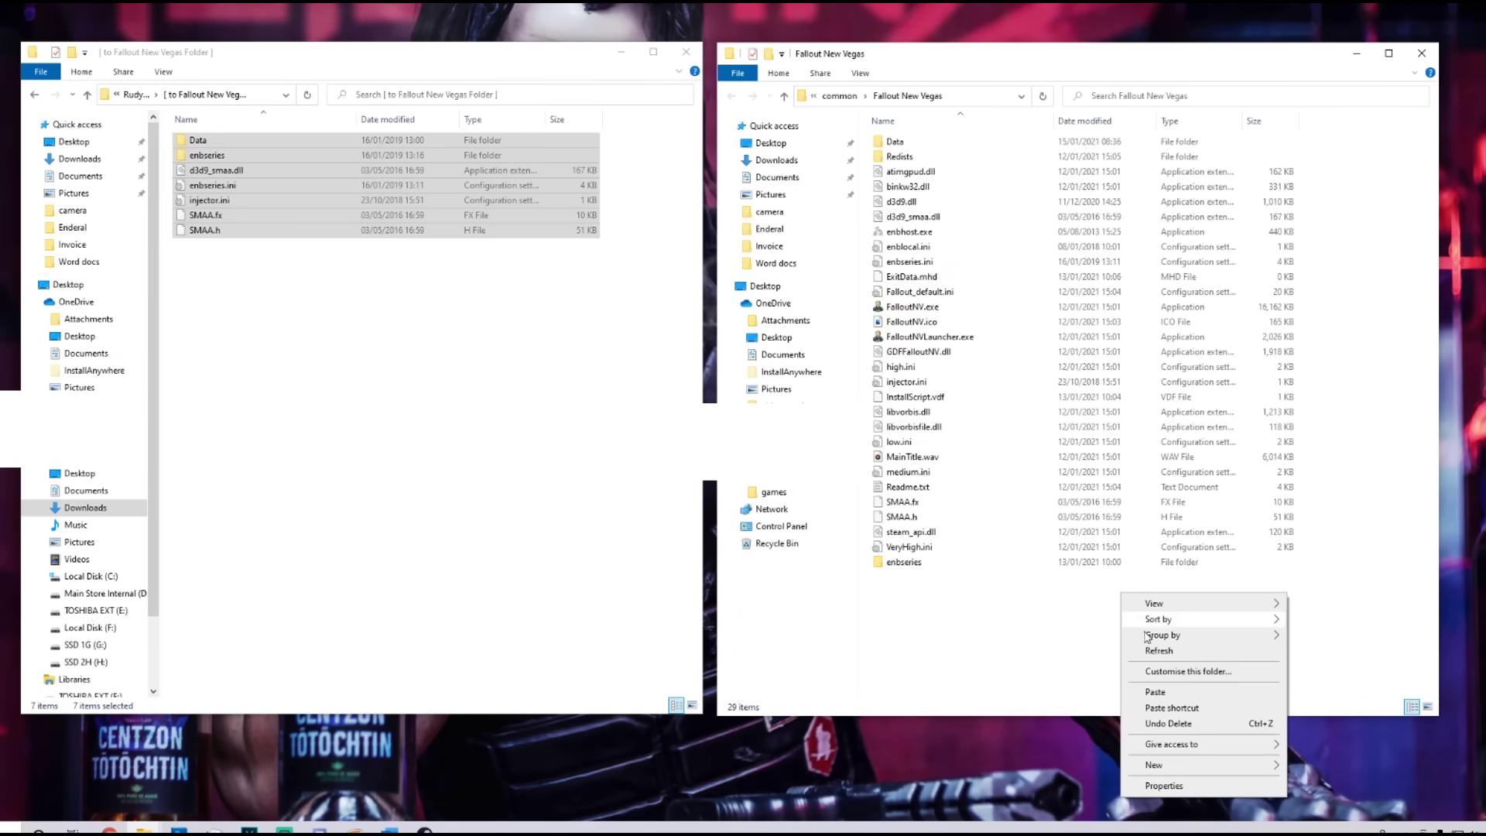
click(1172, 692)
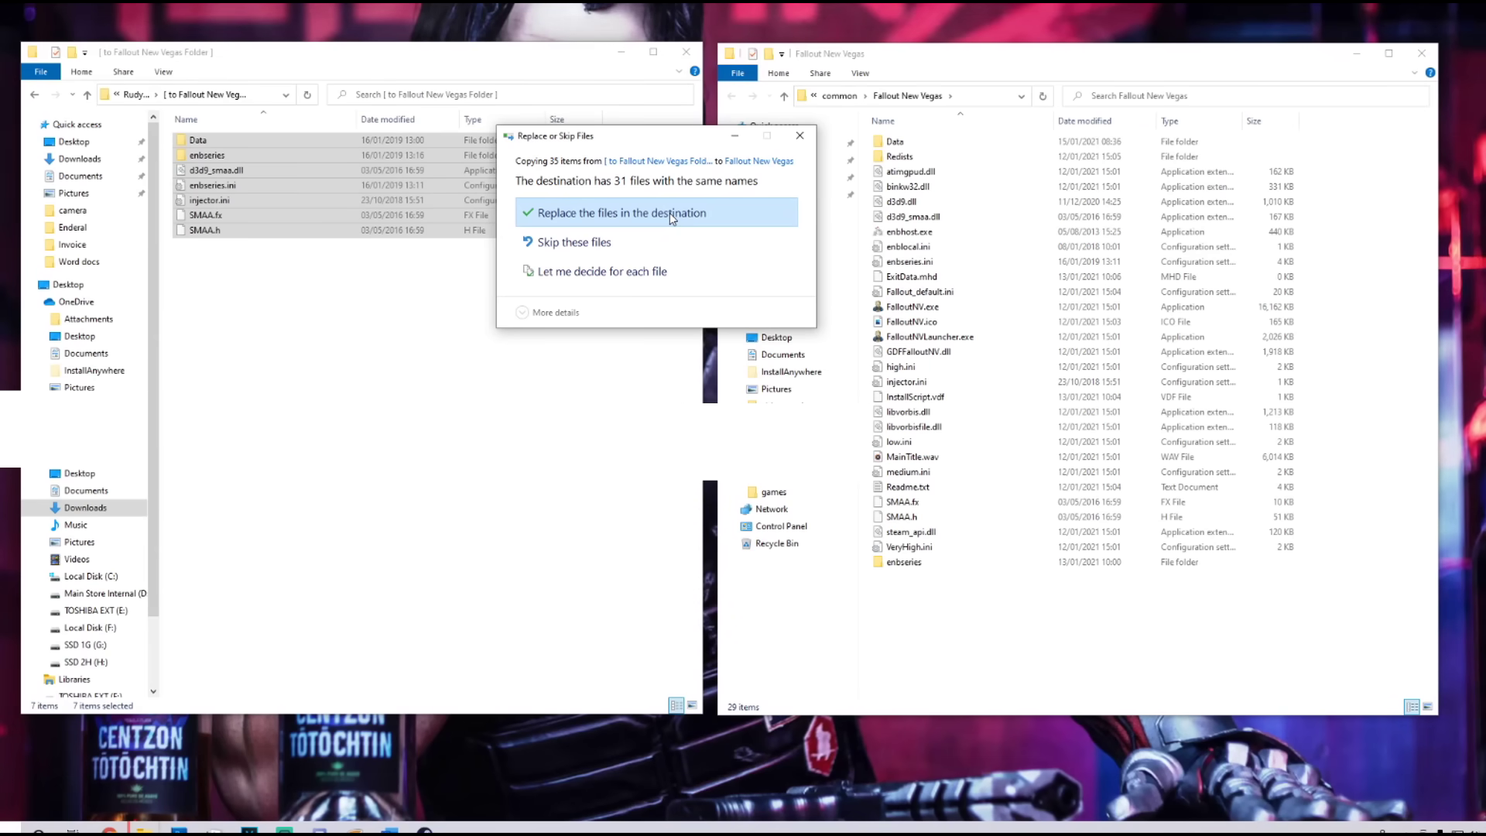
click(670, 216)
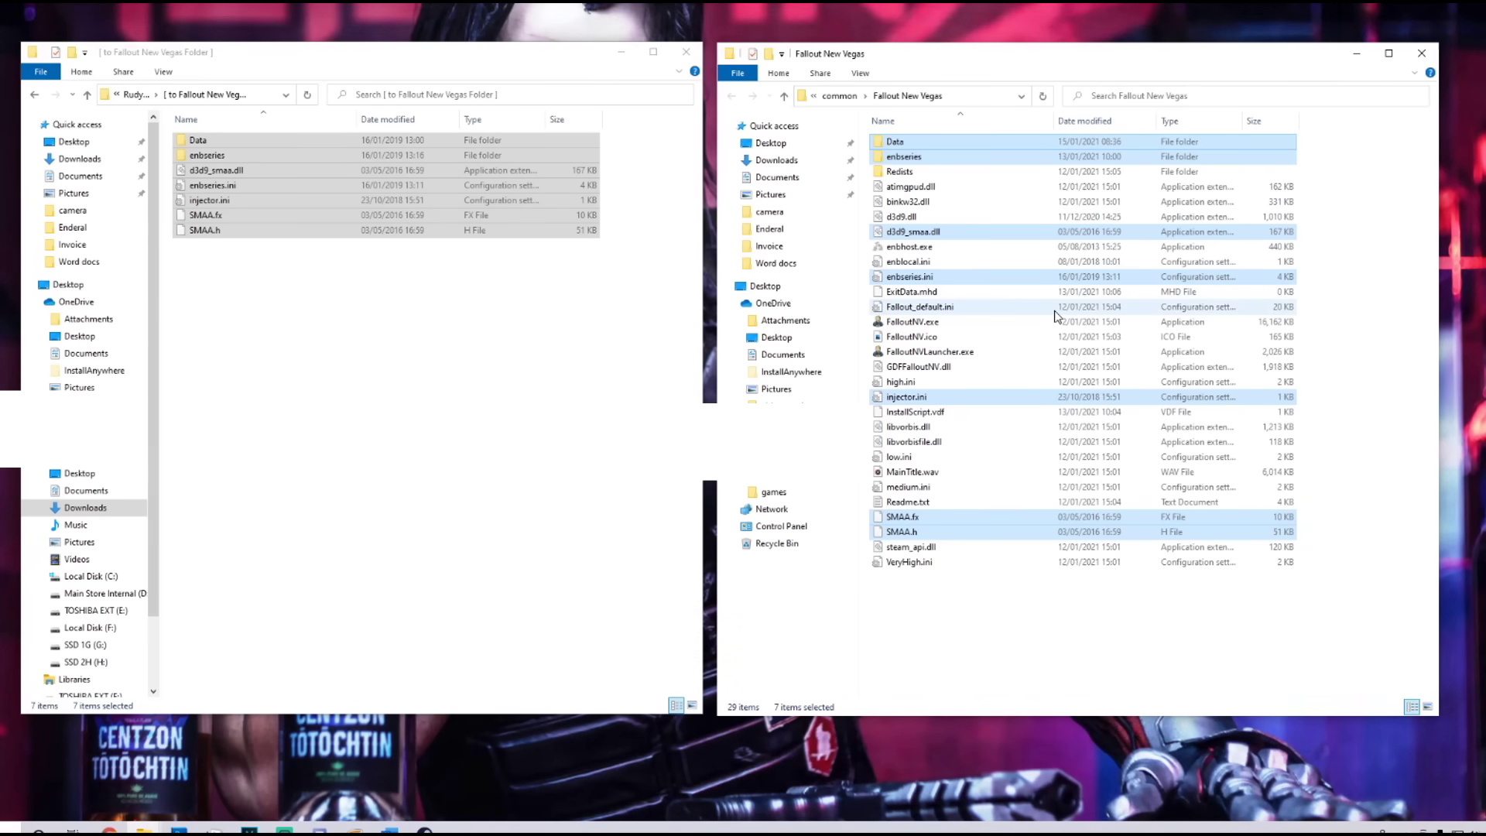
Copy enblocal.ini from Rudy ENB's enblocal.ini subfolder into the Fallout New Vegas folder, replacing the old one
click(176, 113)
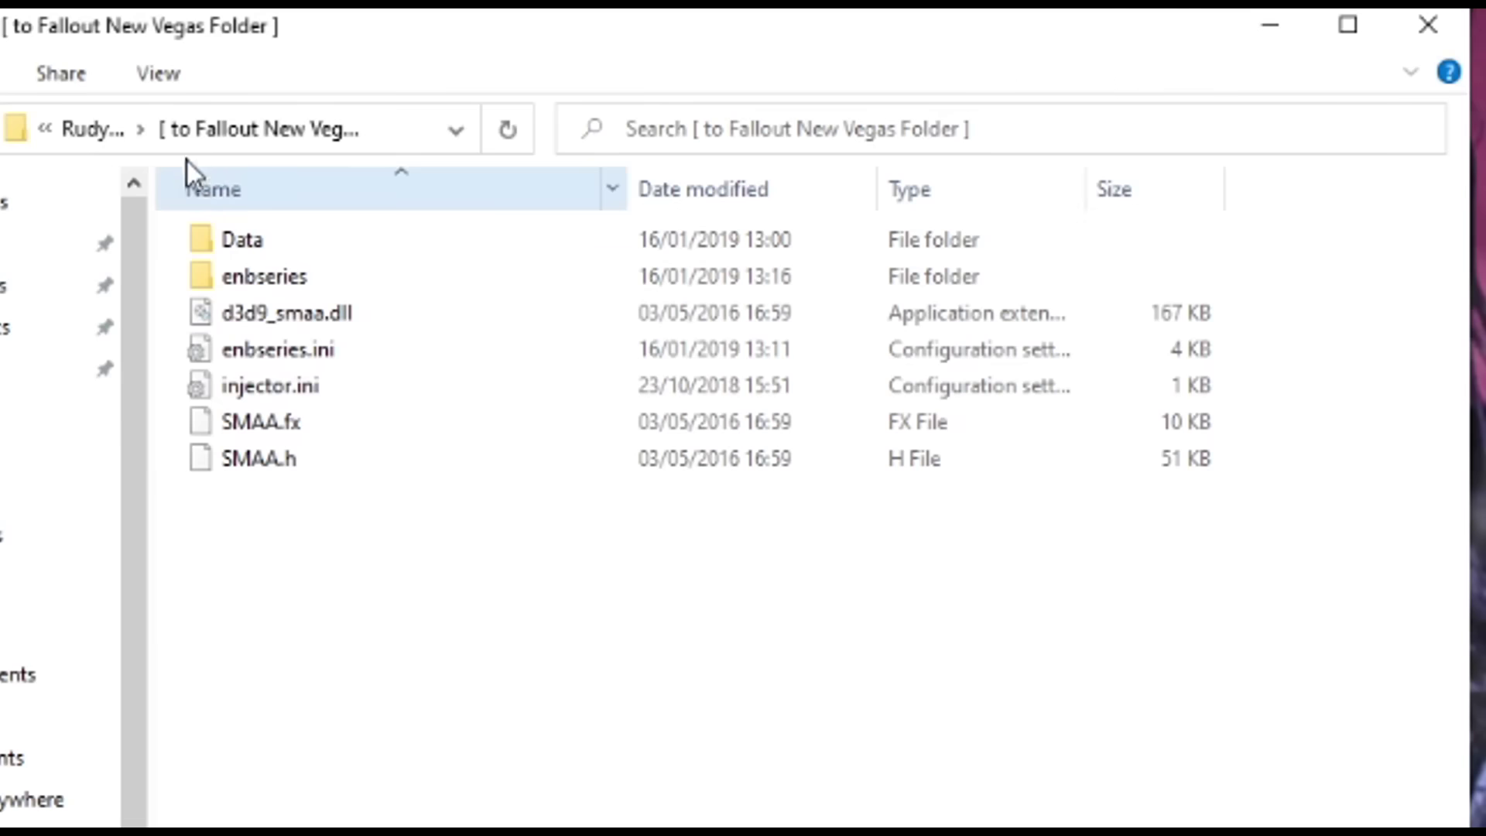
click(101, 128)
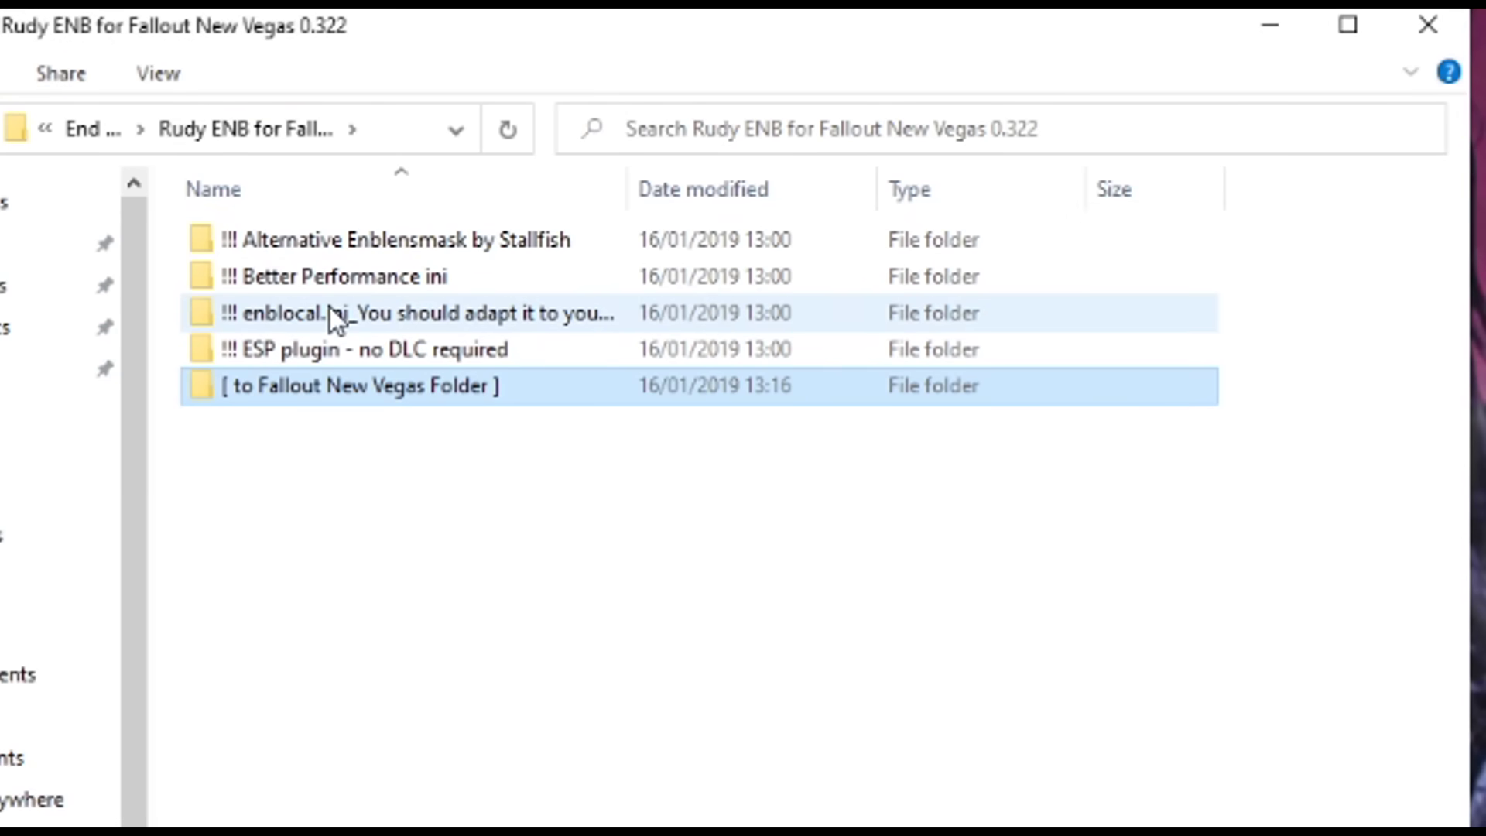
mouse_move(444, 320)
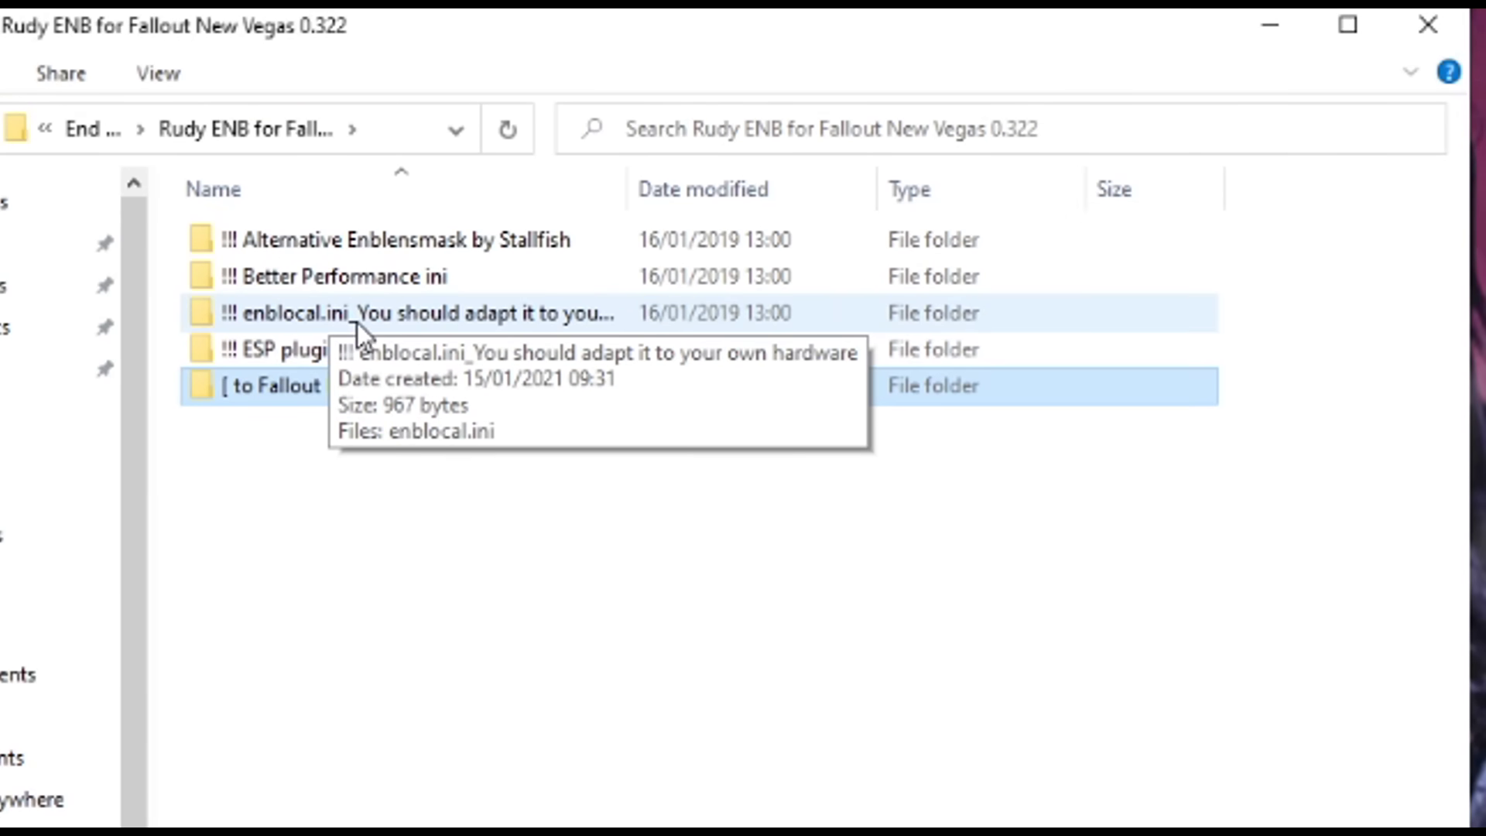
click(571, 318)
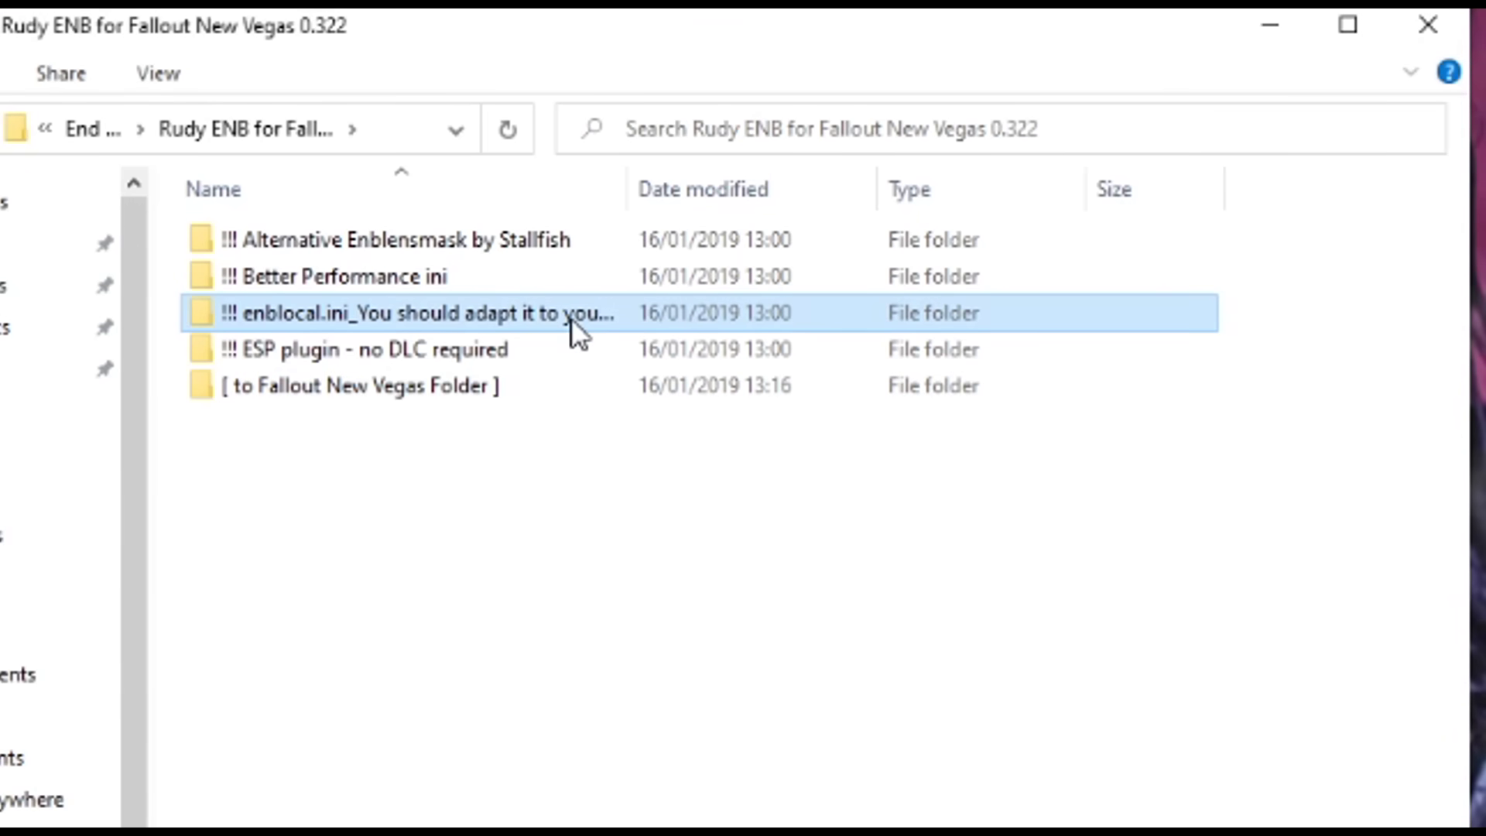
double_click(571, 318)
right_click(303, 244)
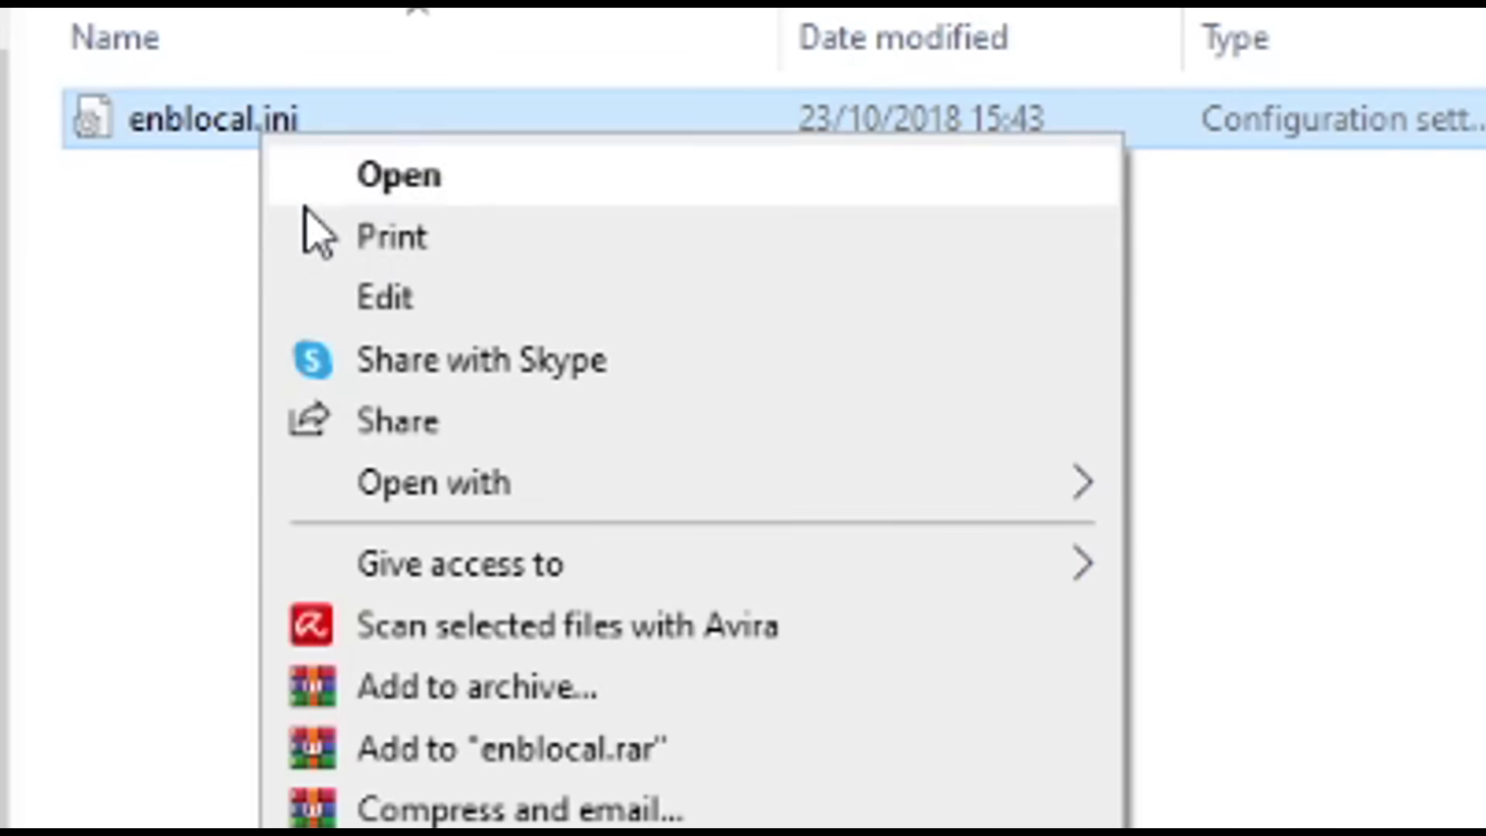
click(281, 462)
right_click(1243, 475)
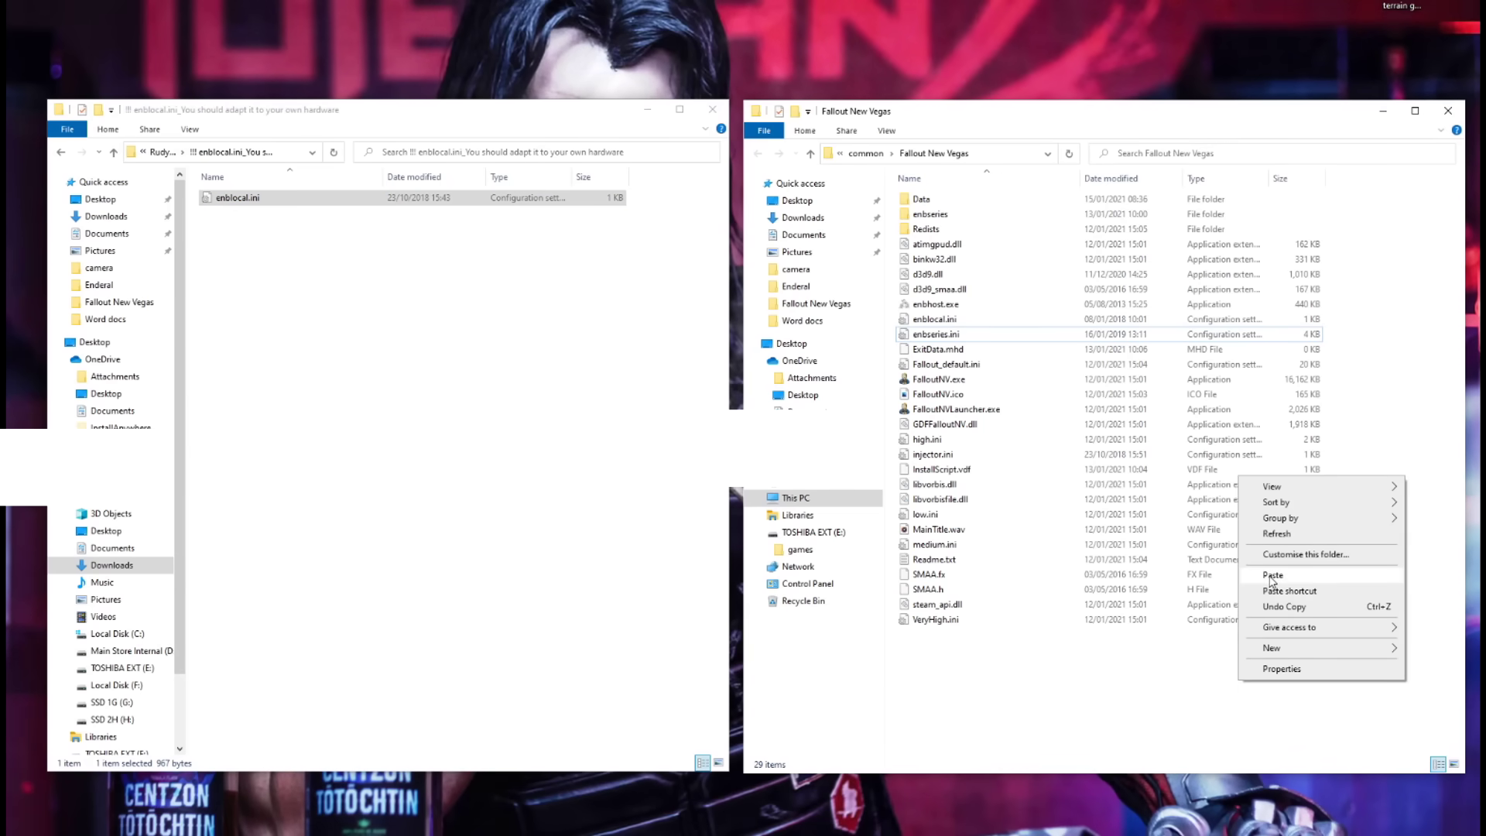
click(1273, 573)
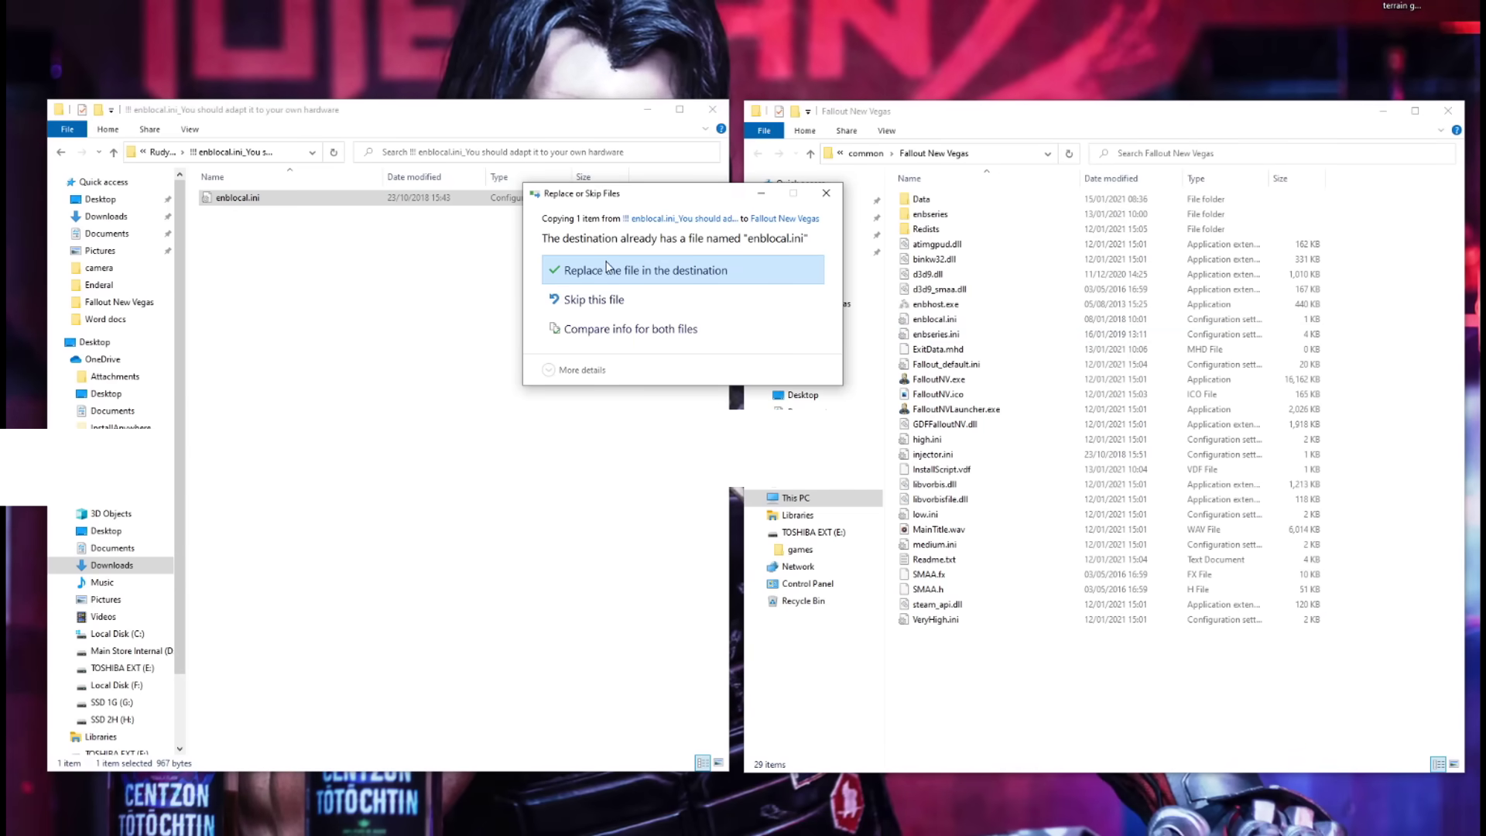
click(611, 271)
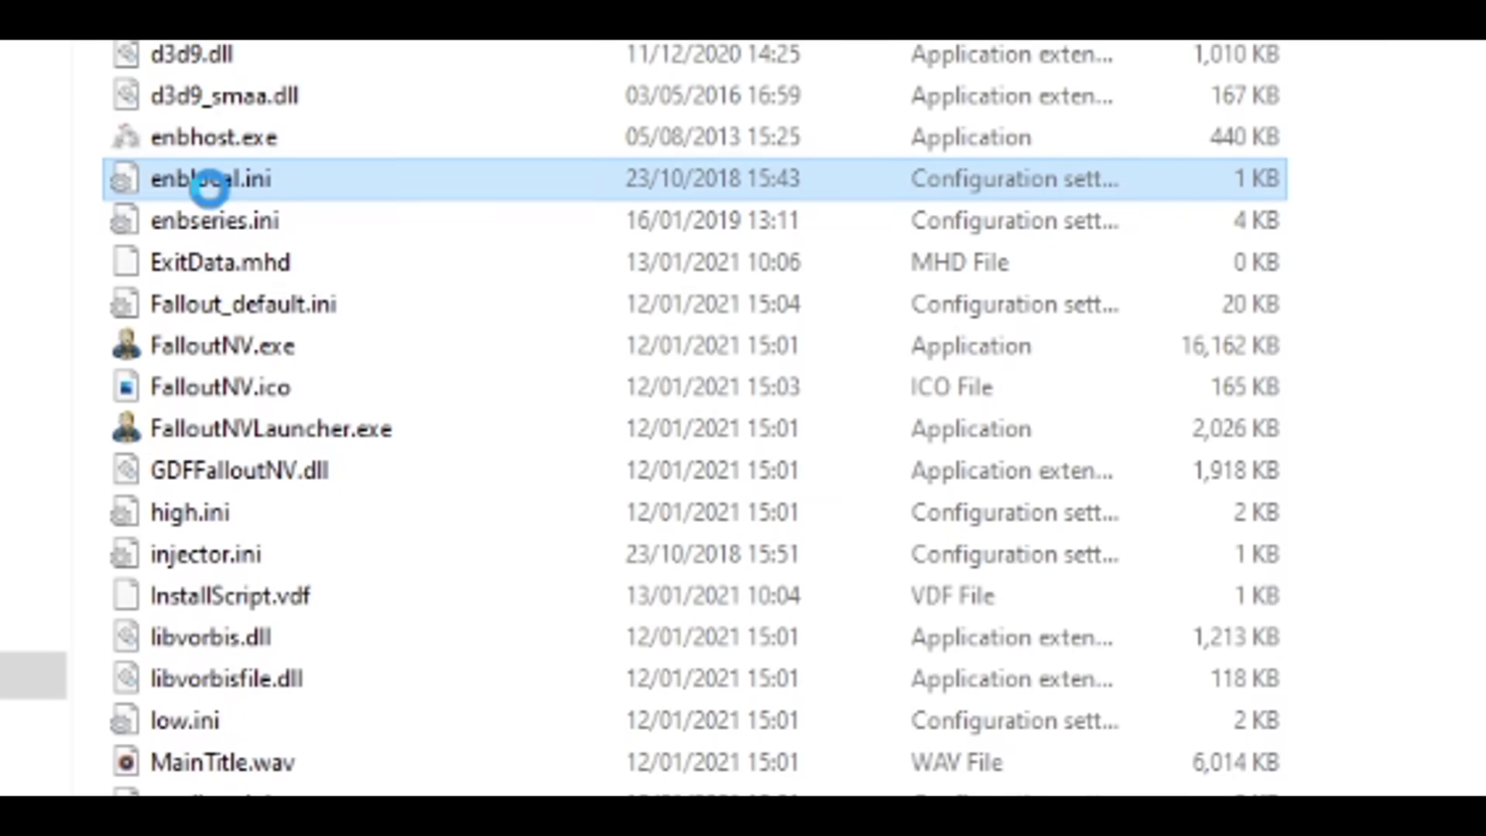
right_click(212, 191)
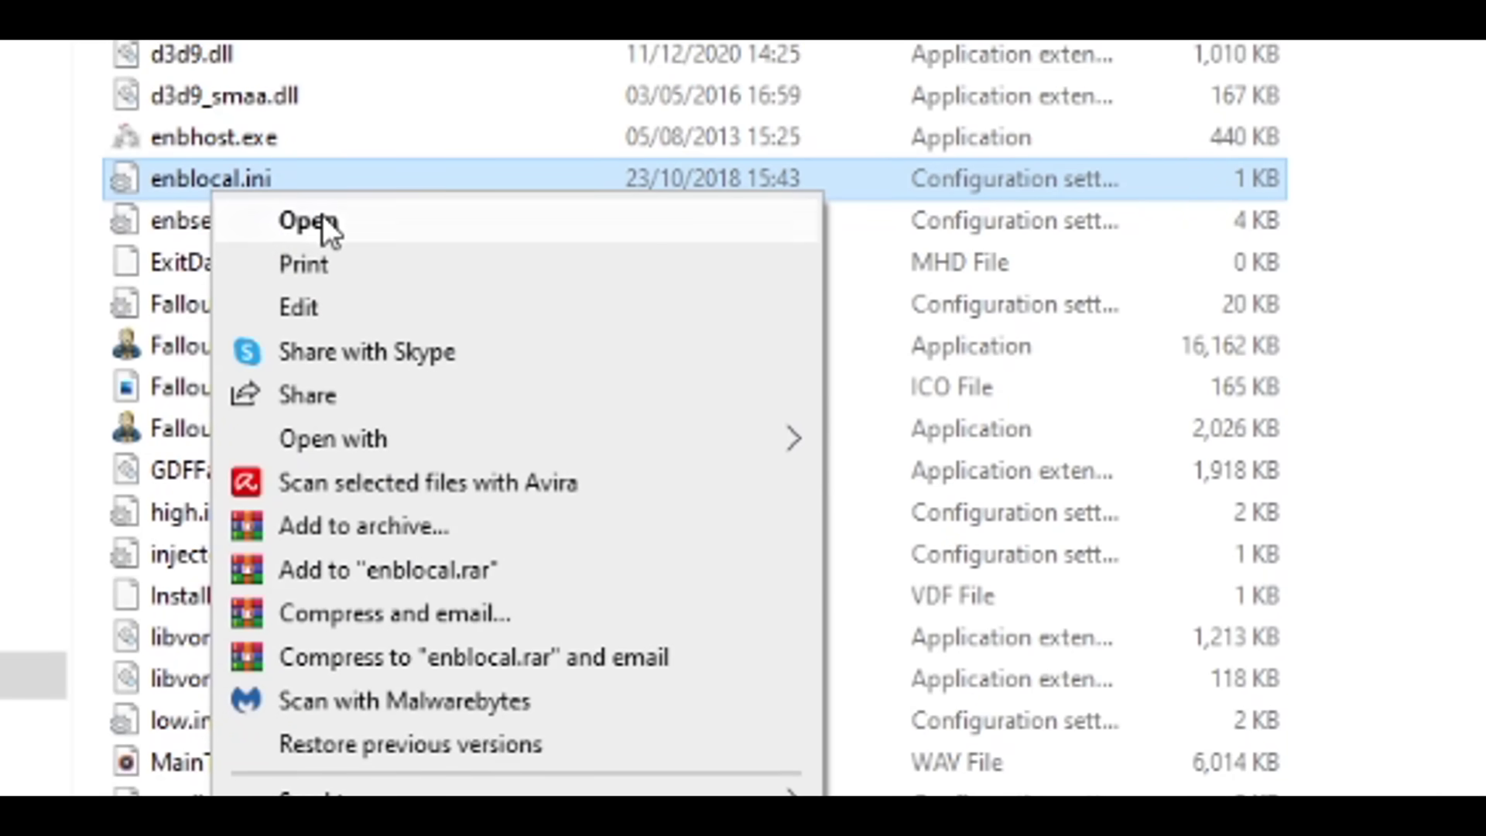
Open enblocal.ini in Notepad and select the VideoMemorySizeMb value 4096
click(322, 220)
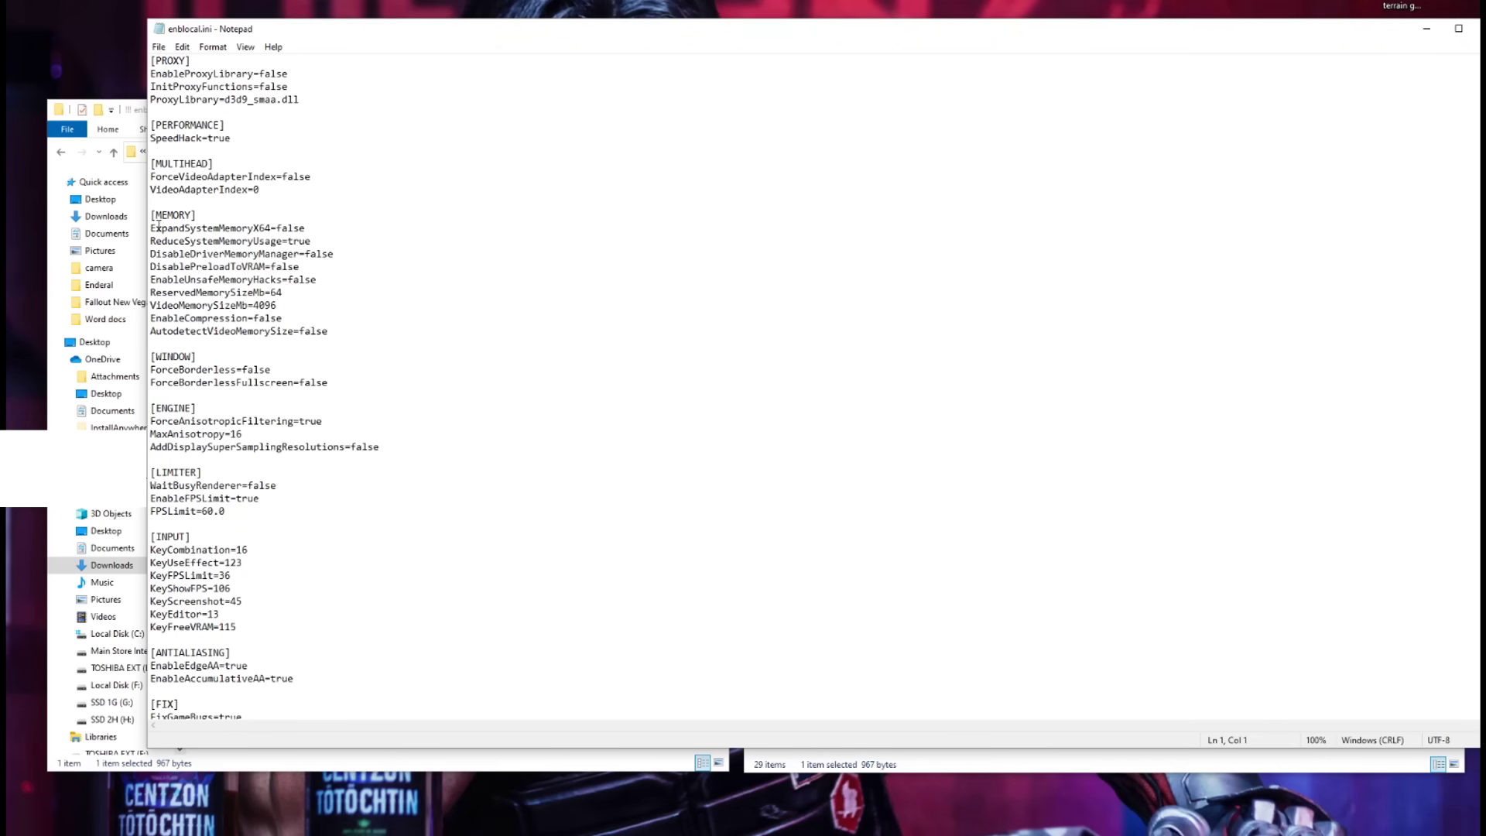
double_click(256, 305)
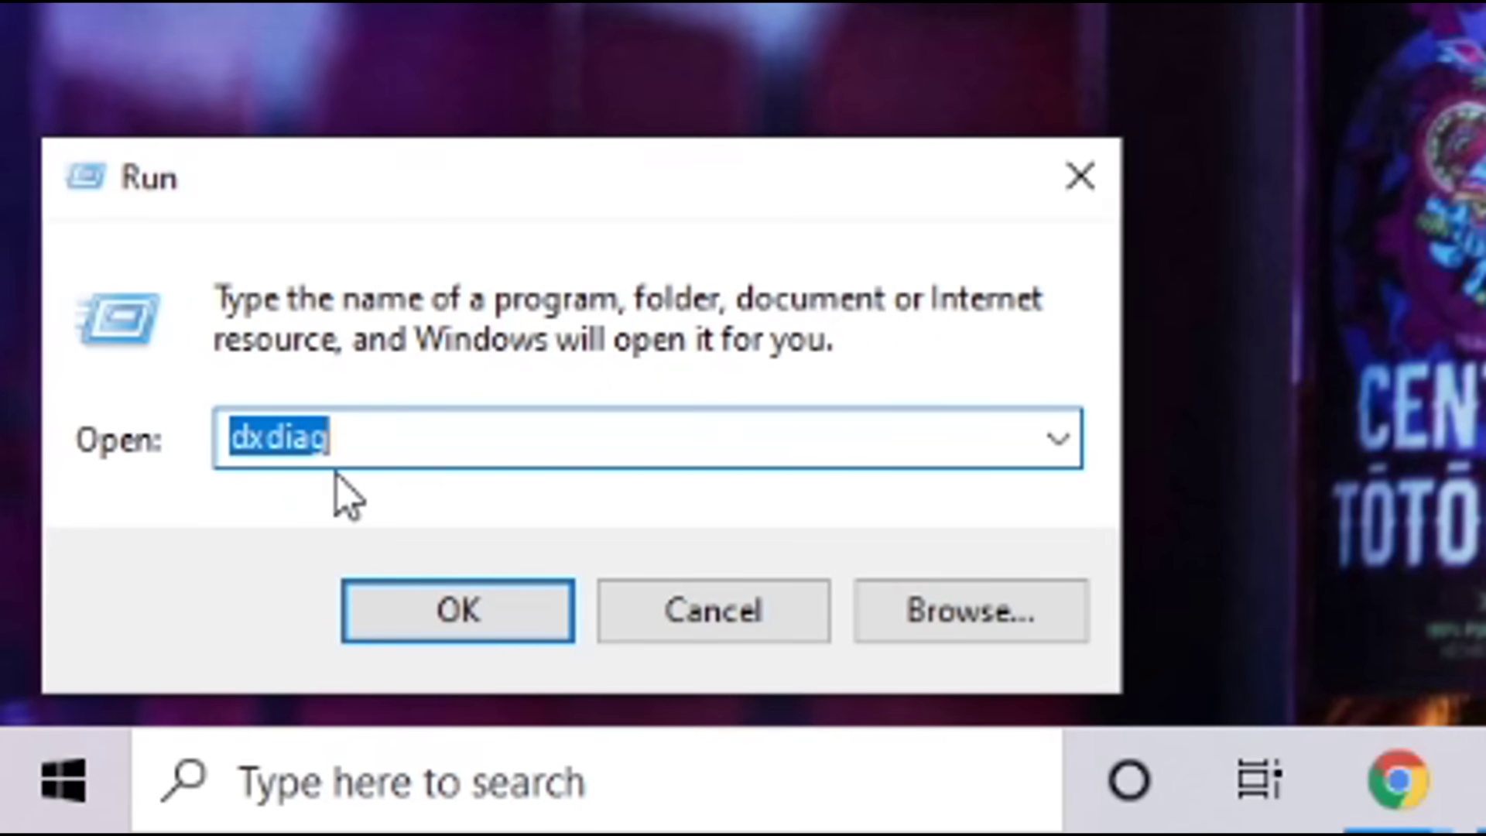
Run dxdiag and read 11049 MB of display memory on the Display 1 tab
click(452, 622)
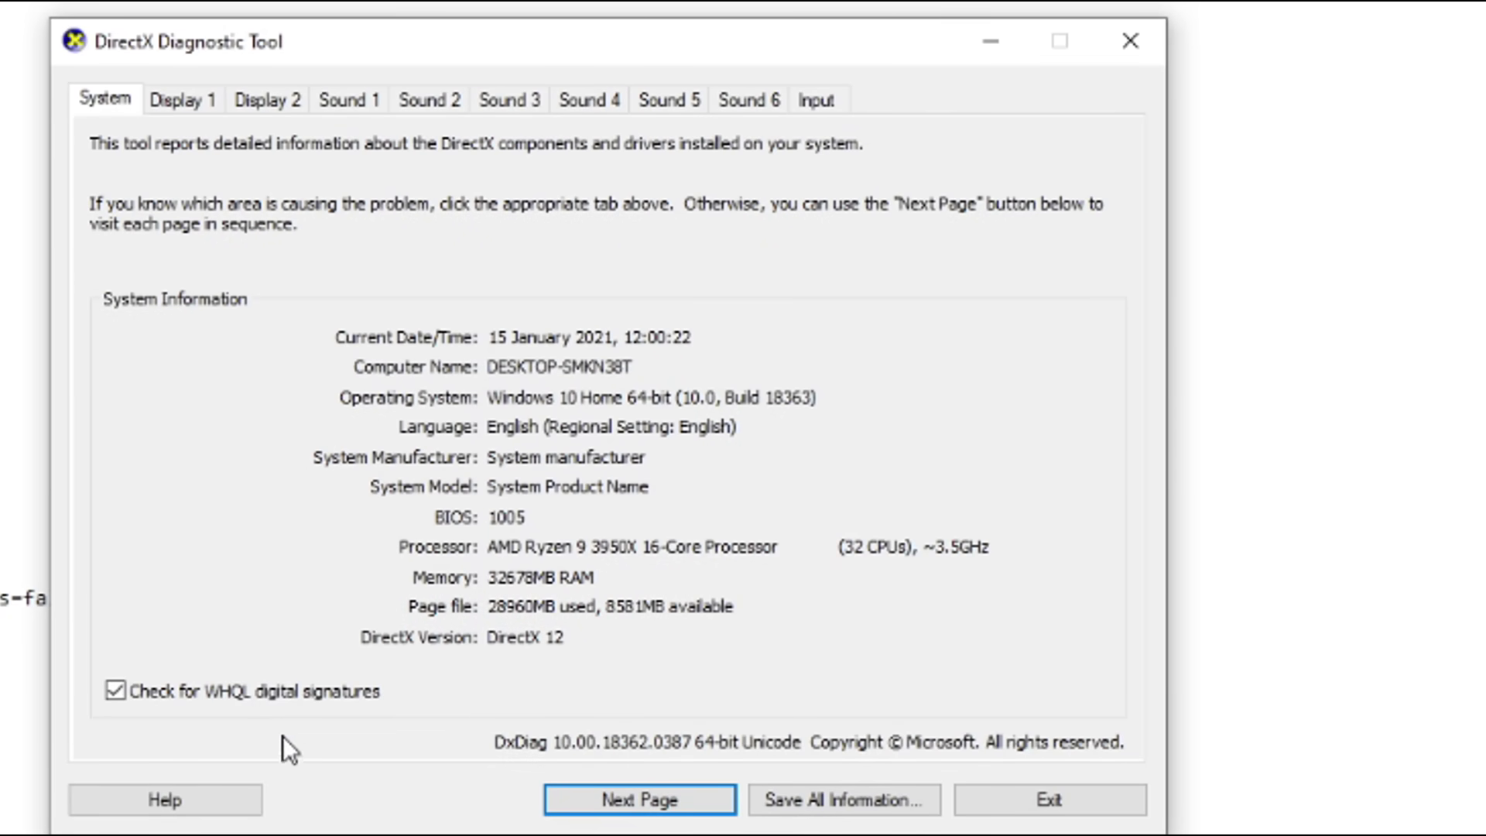
click(188, 106)
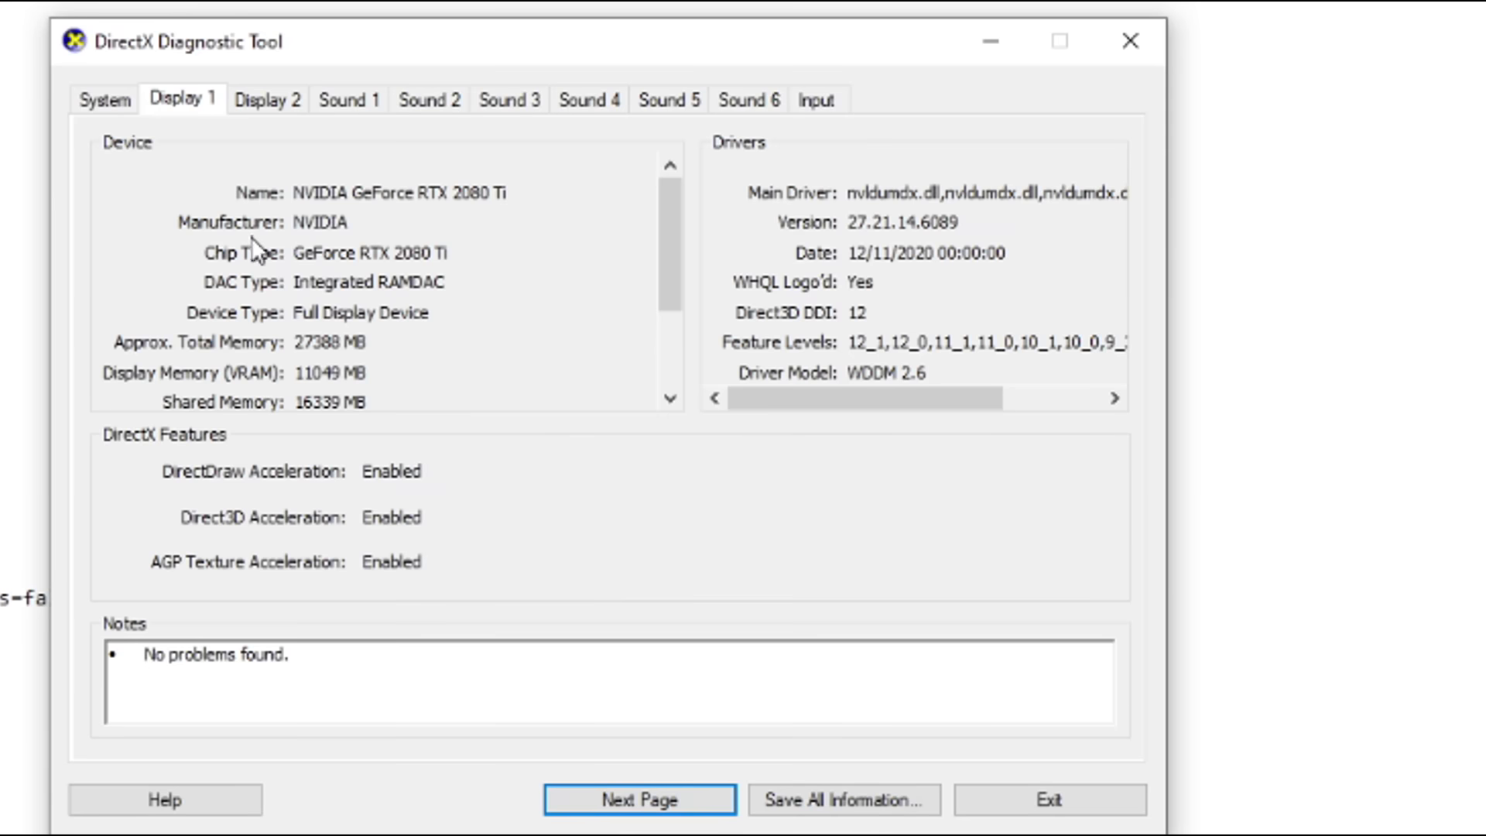
click(260, 101)
click(189, 98)
drag(660, 223, 667, 286)
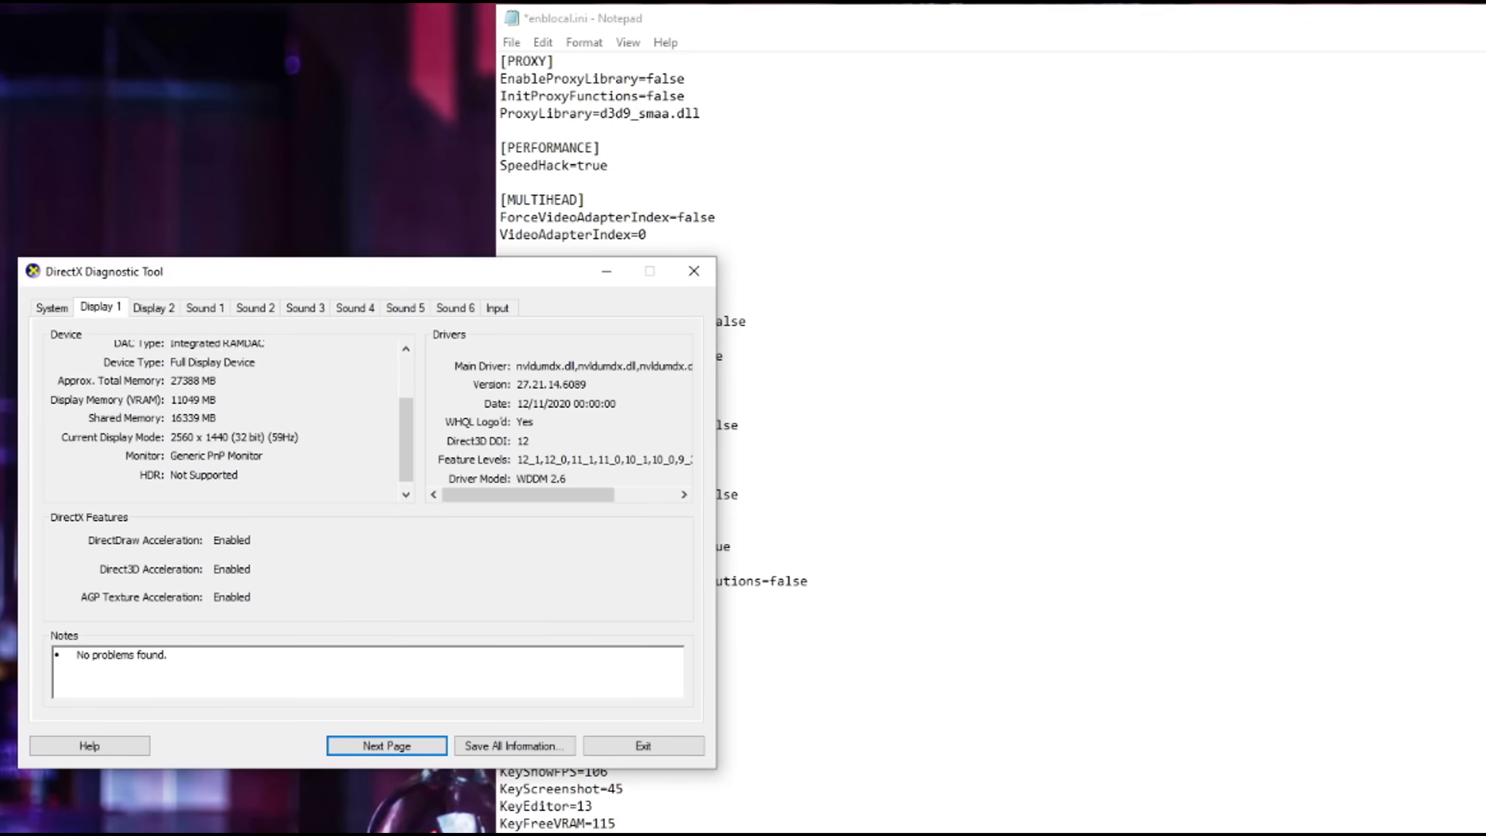
Launch Calculator through the system search with 'calc' and place it beside the DirectX details
key(super)
text(calc)
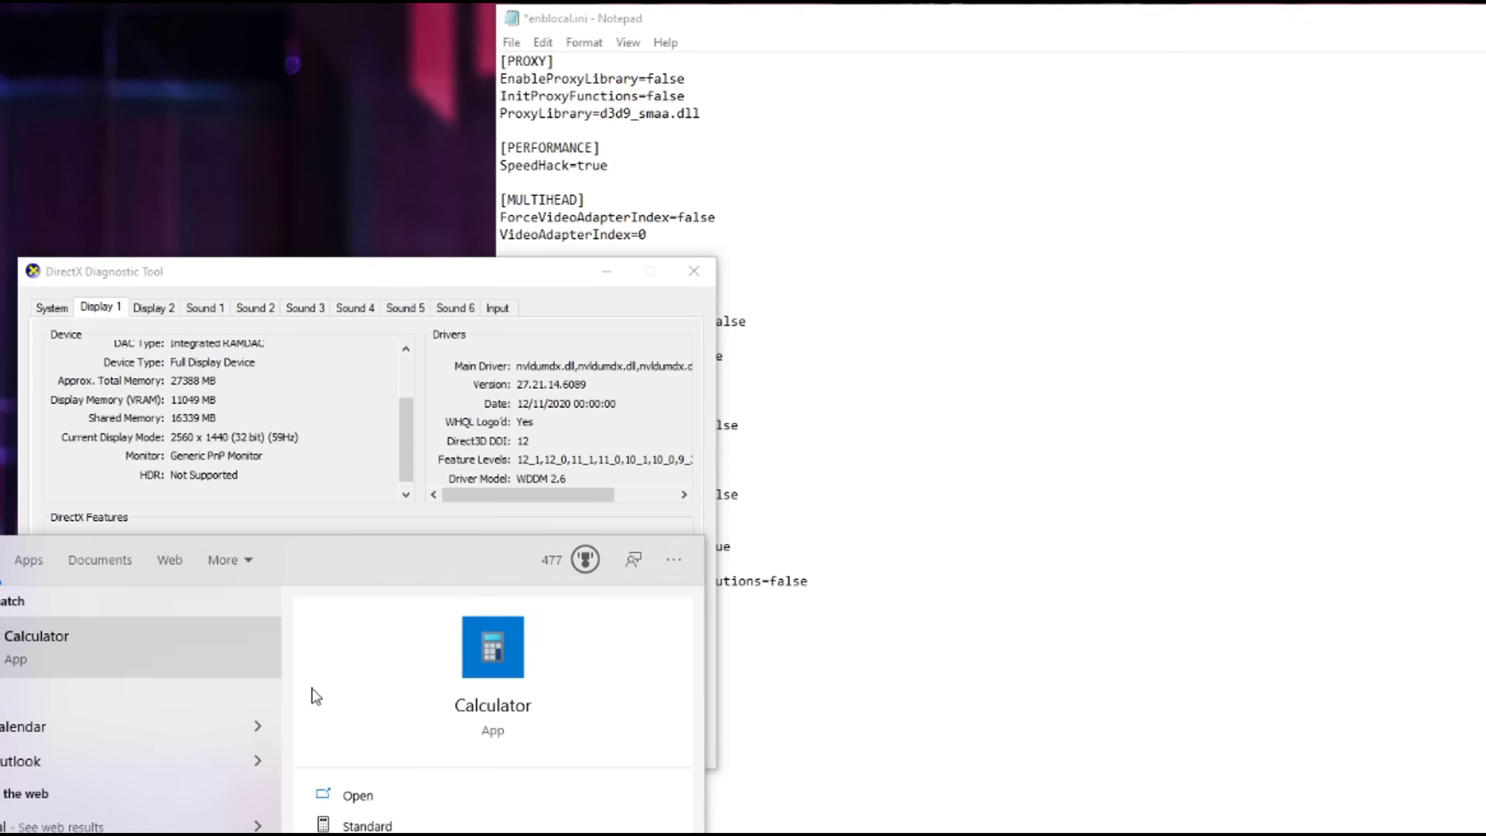
key(Return)
drag(149, 356, 981, 136)
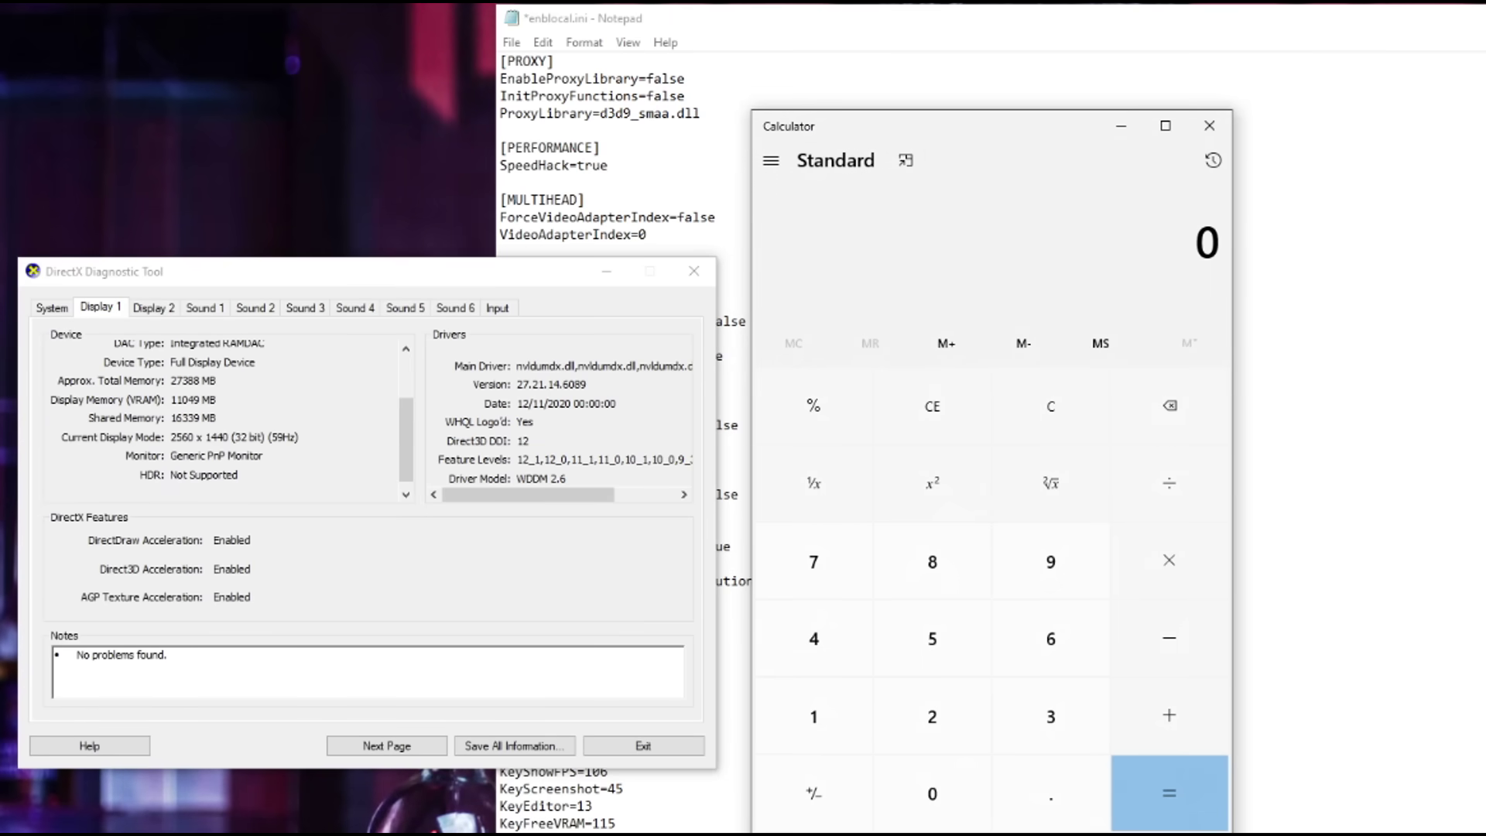
Compute 1024 × 11 = 11,264 in Calculator
click(848, 723)
click(940, 790)
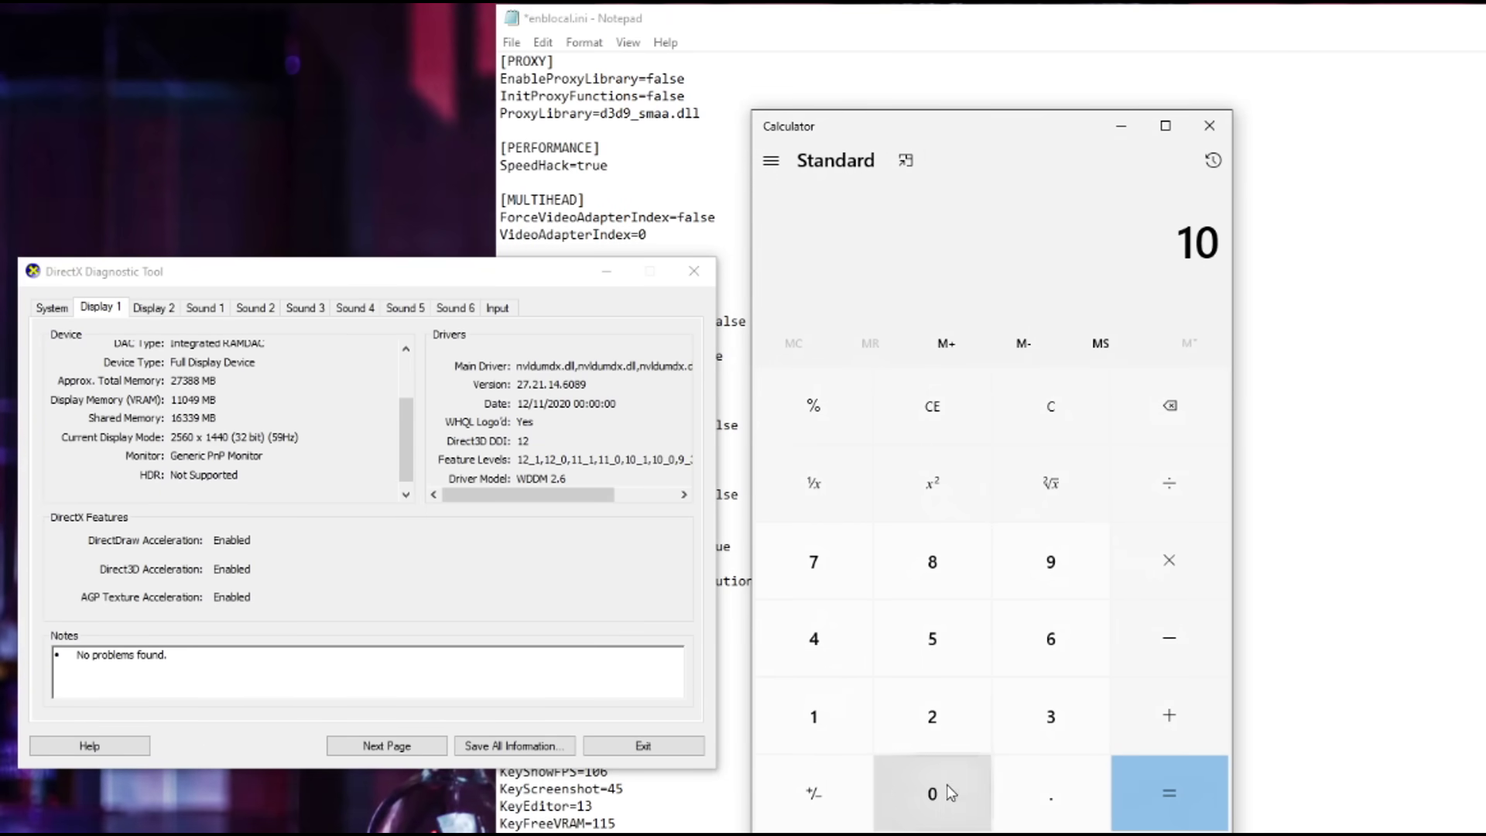
click(913, 697)
click(789, 643)
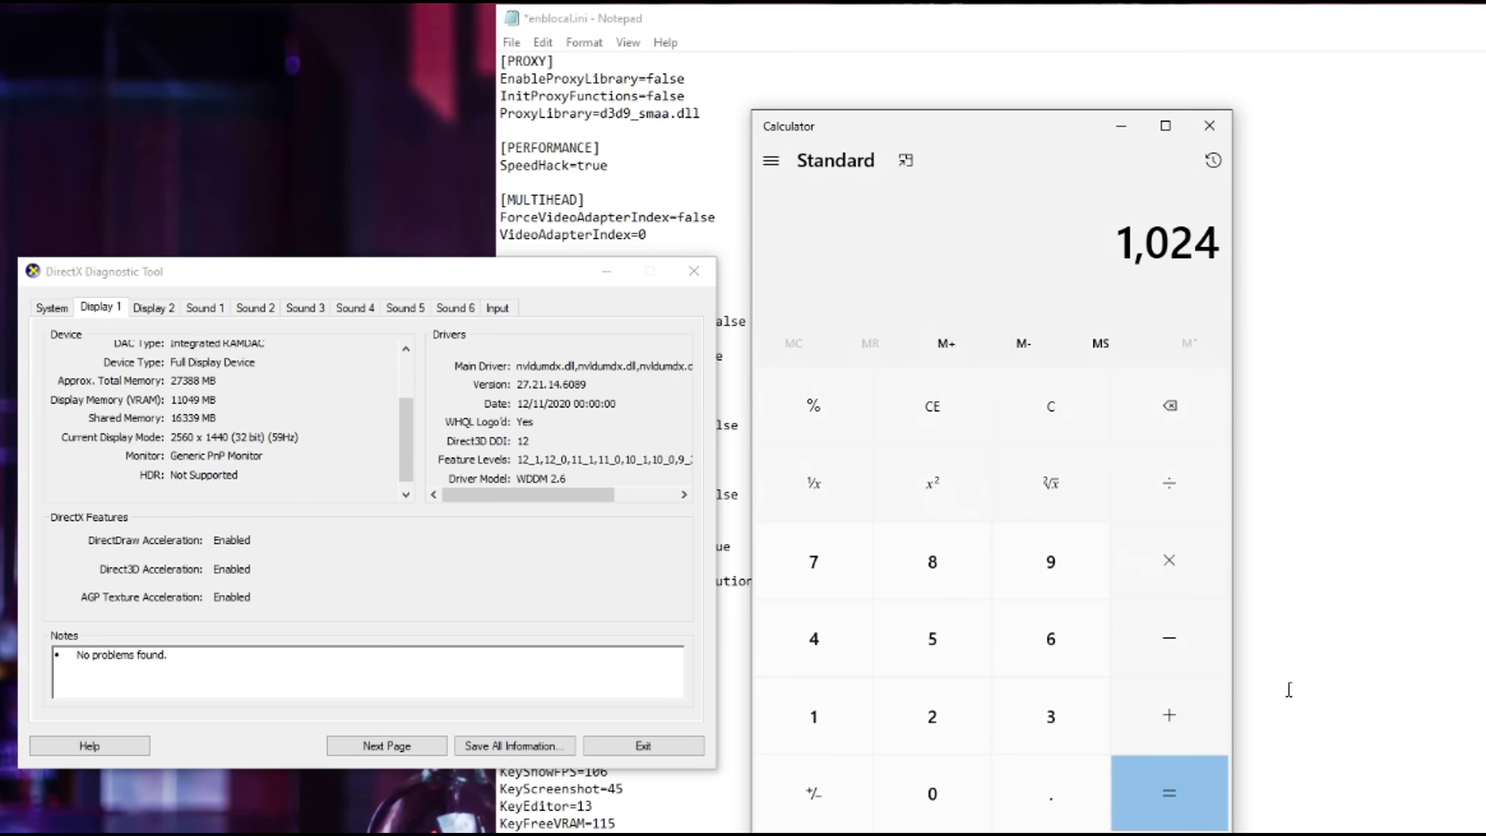
click(1177, 573)
click(855, 733)
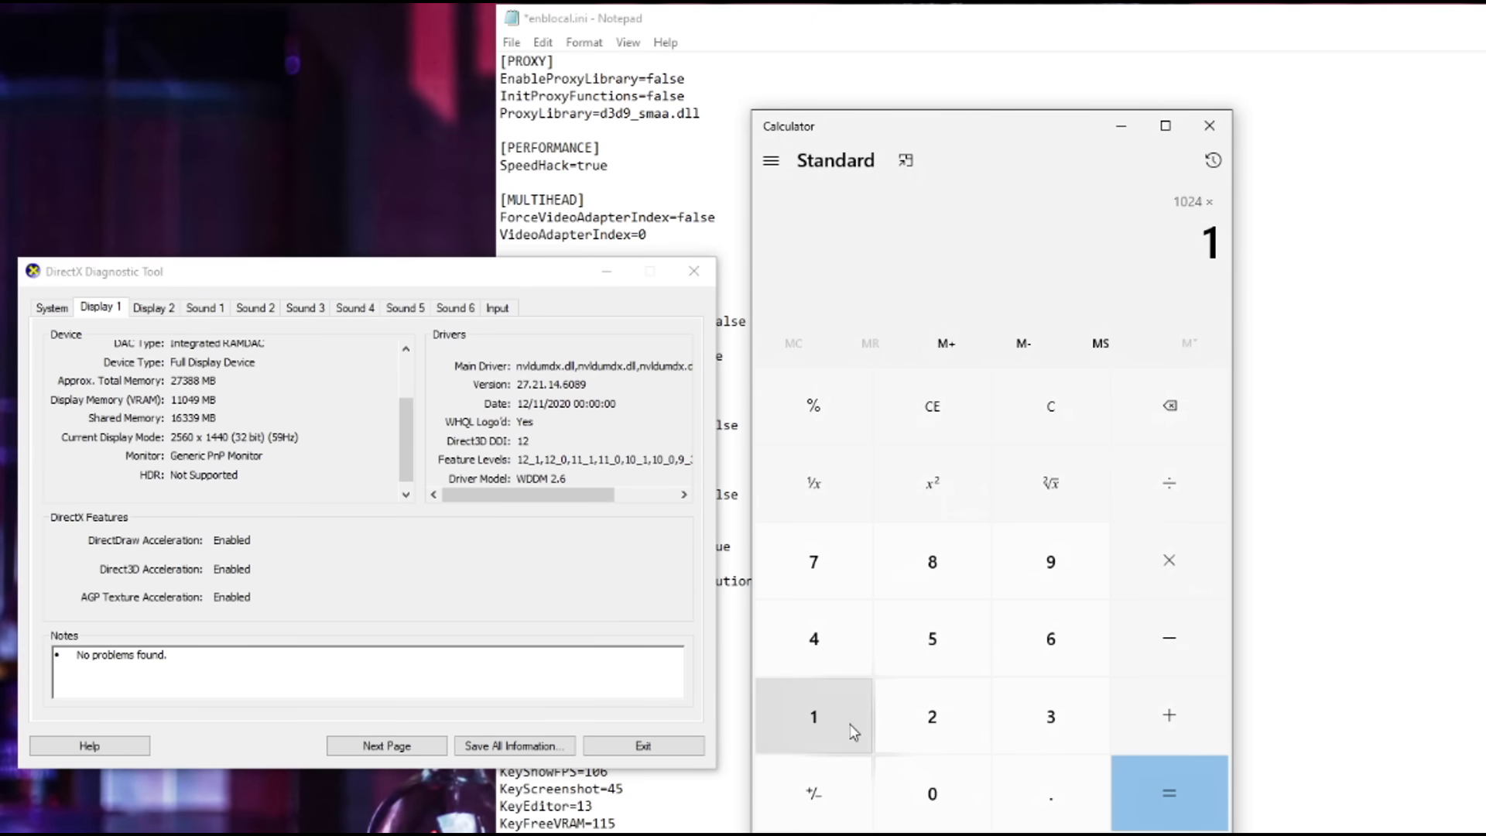
click(852, 729)
click(1173, 787)
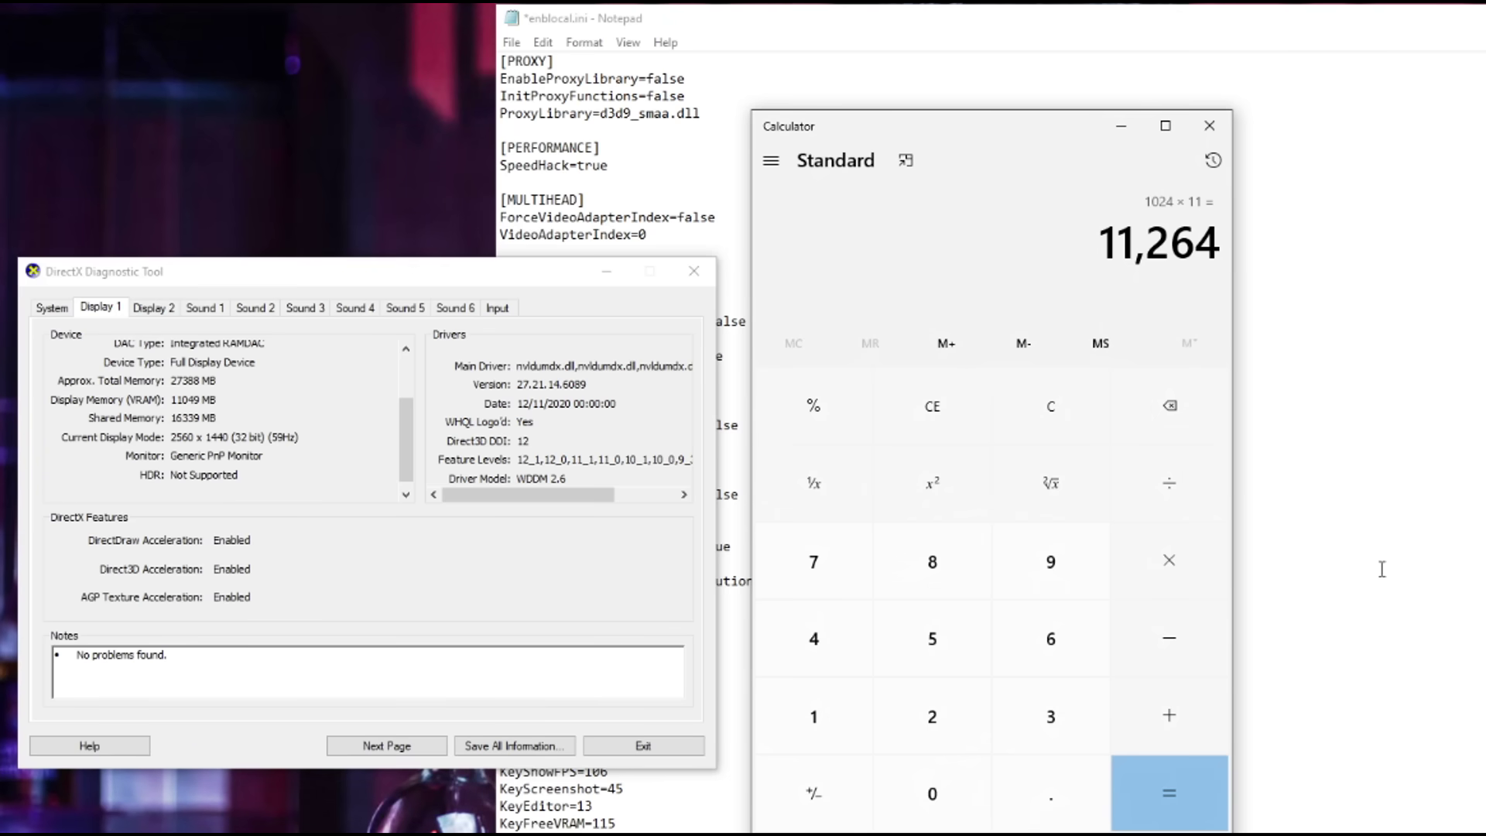
drag(929, 125, 134, 117)
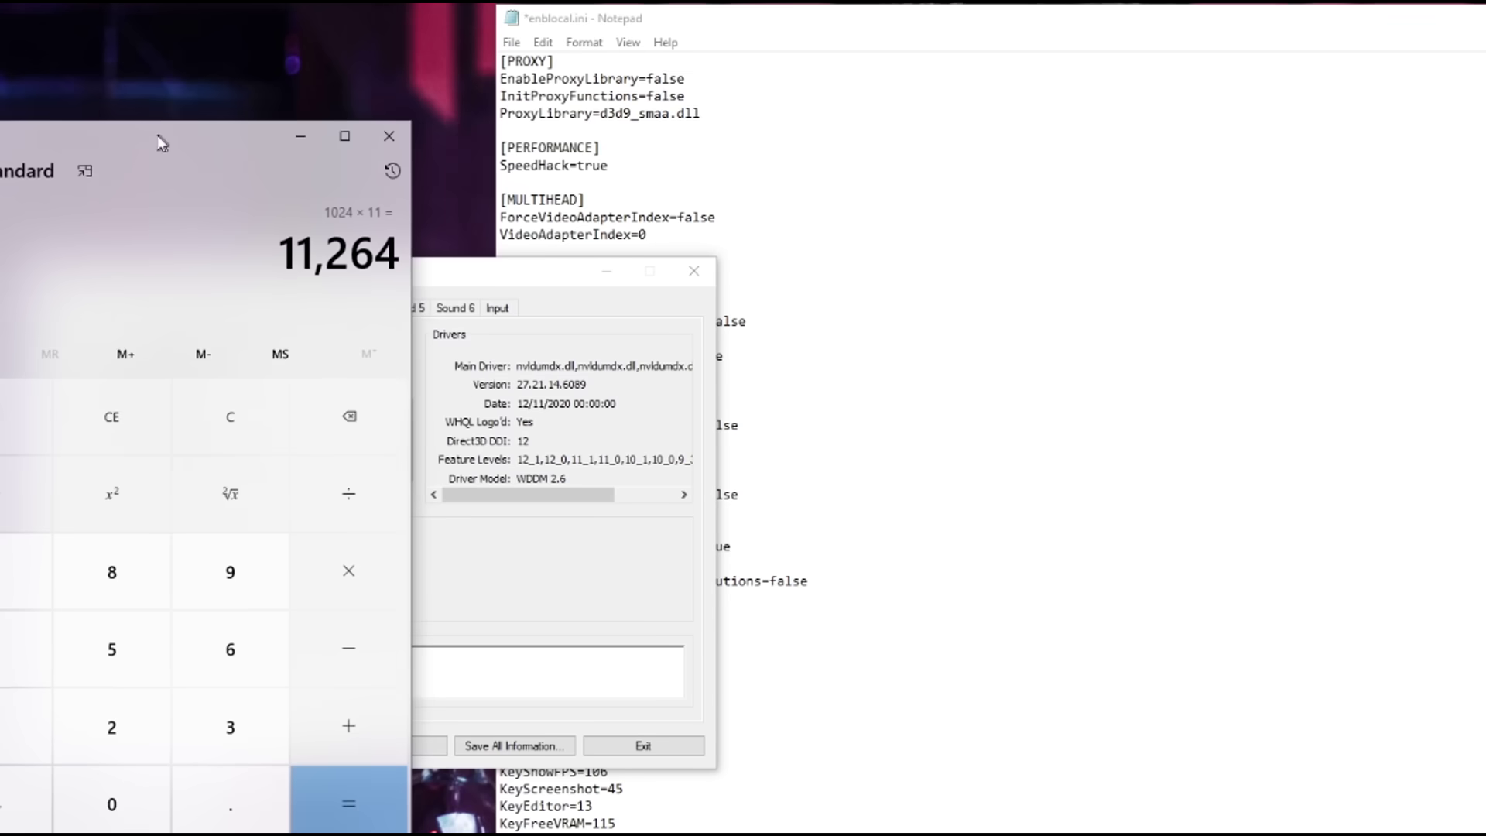
Enter 11264 as the VideoMemorySizeMb value in enblocal.ini and save the file
click(866, 11)
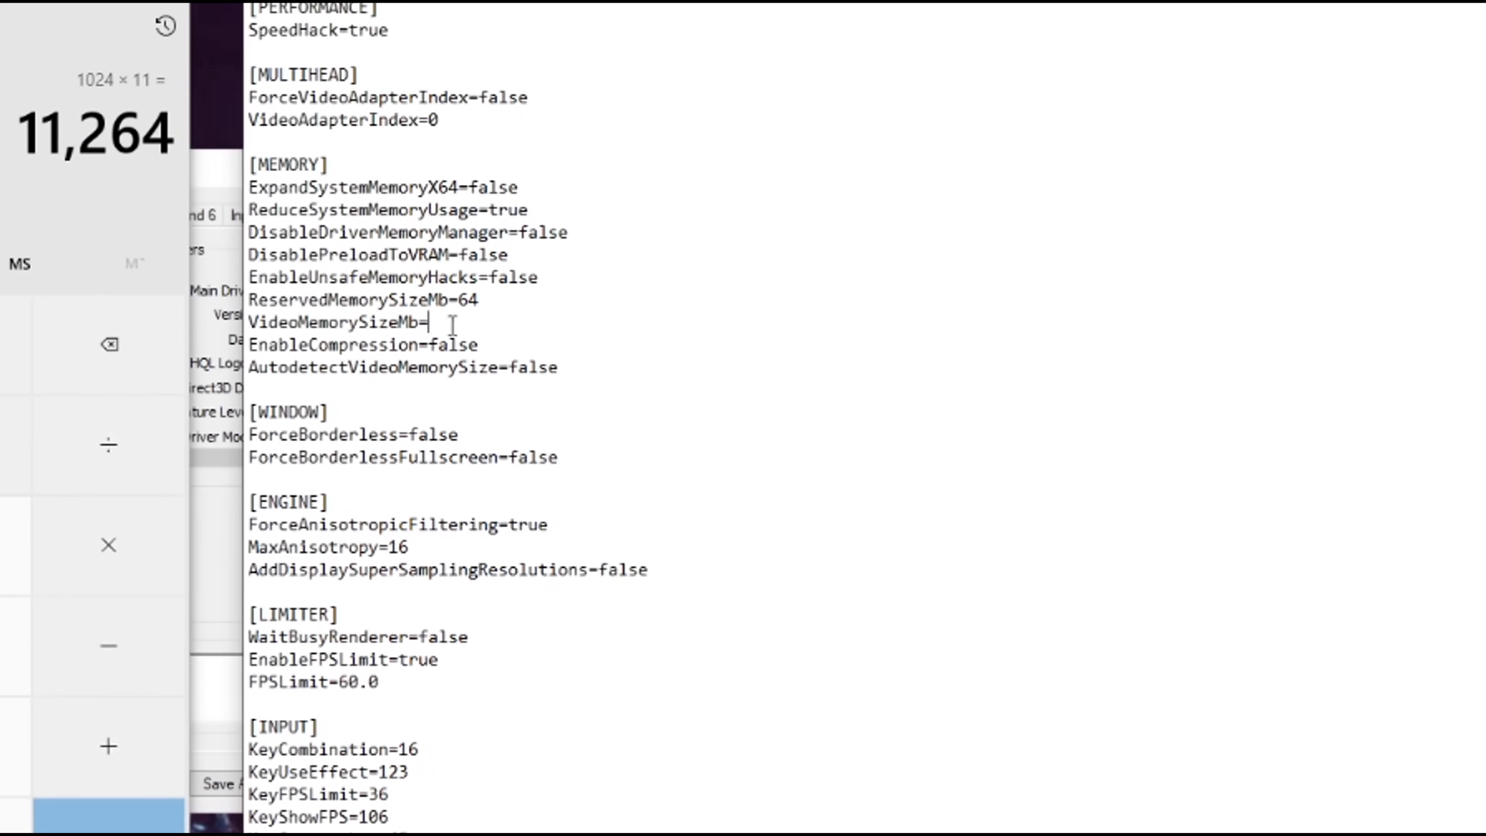
text(112)
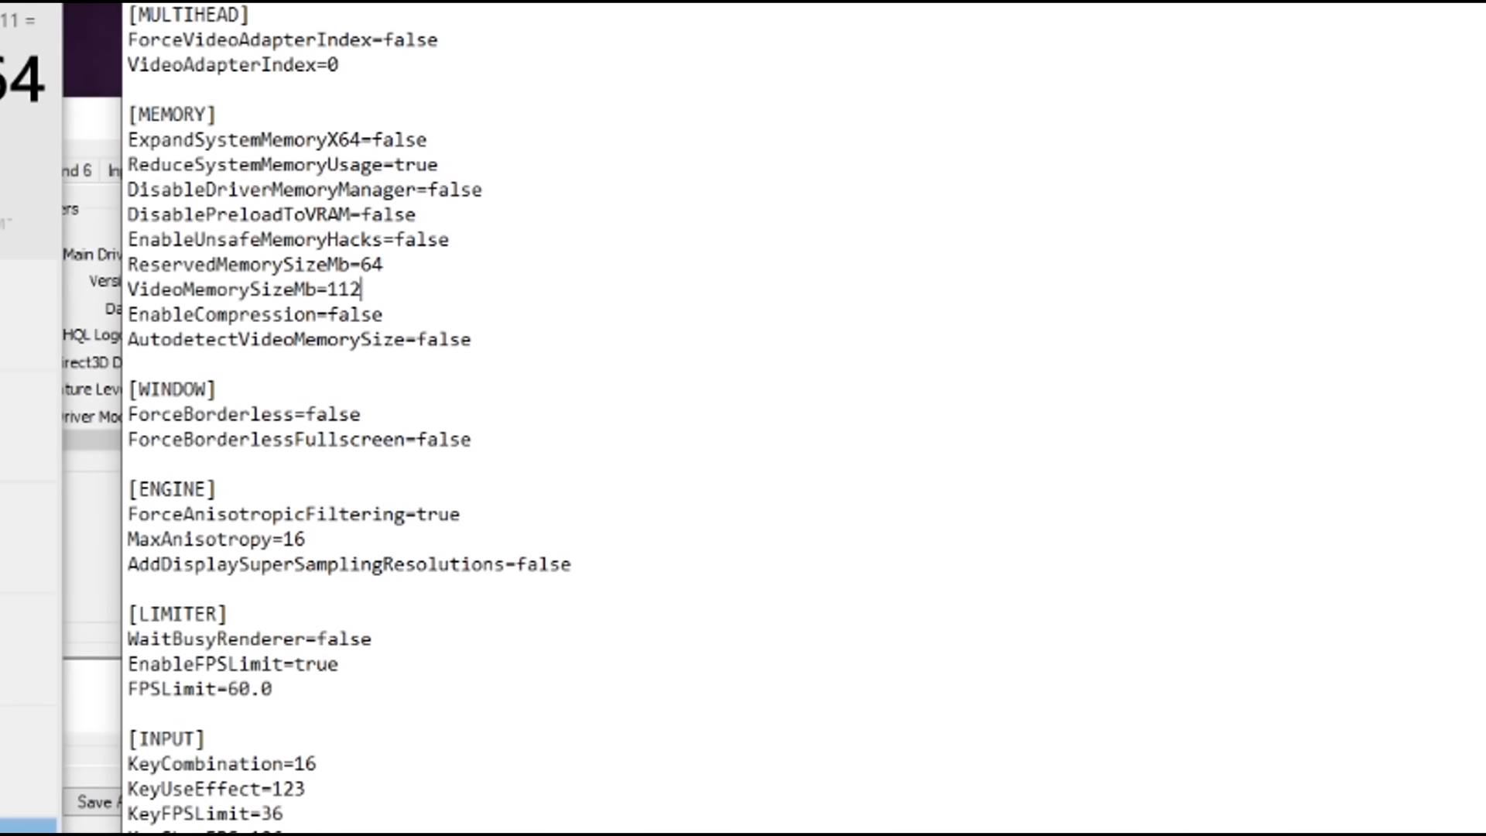
text(64)
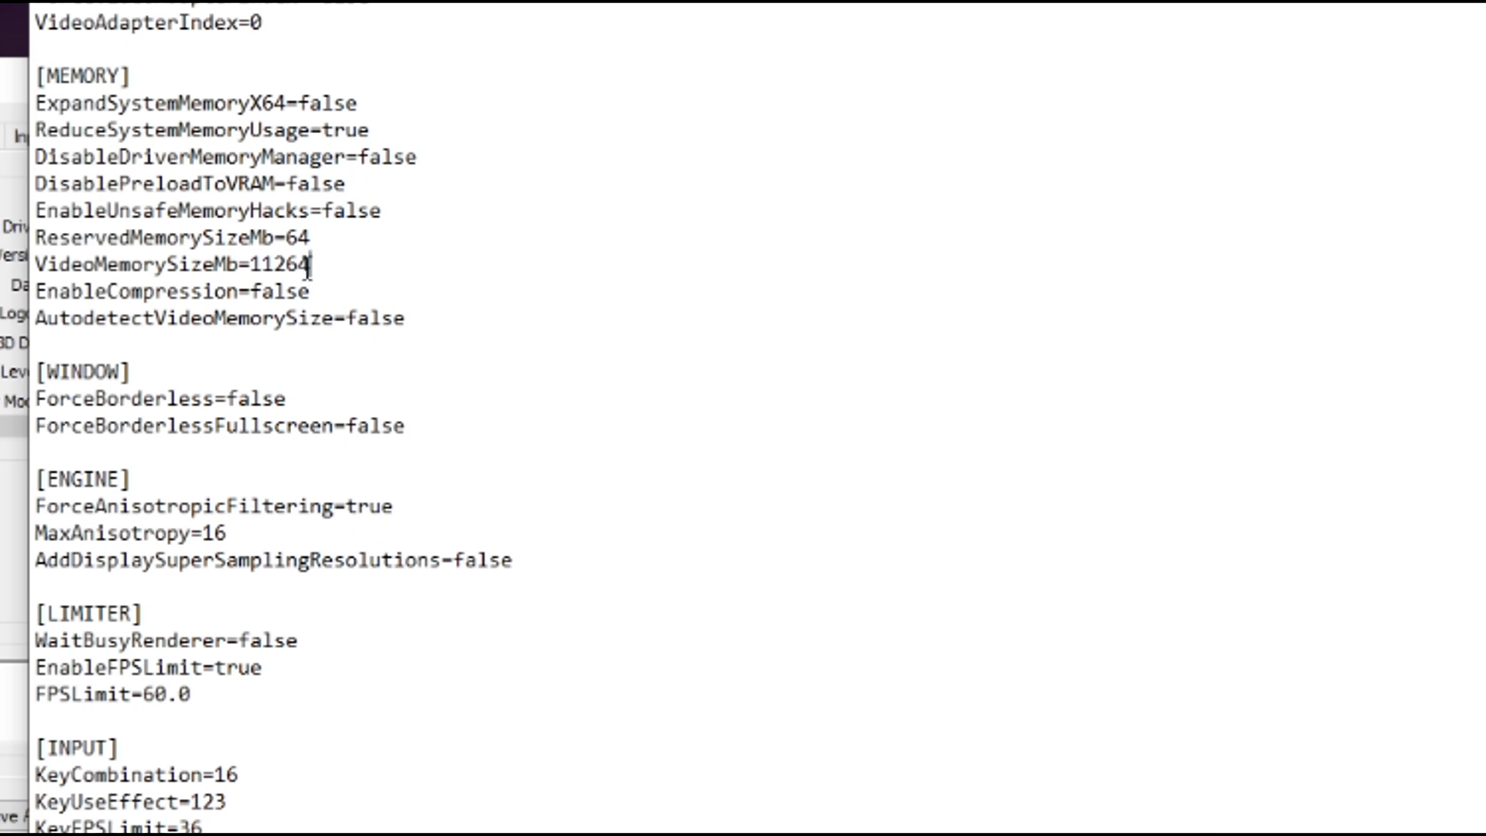
drag(312, 263, 249, 264)
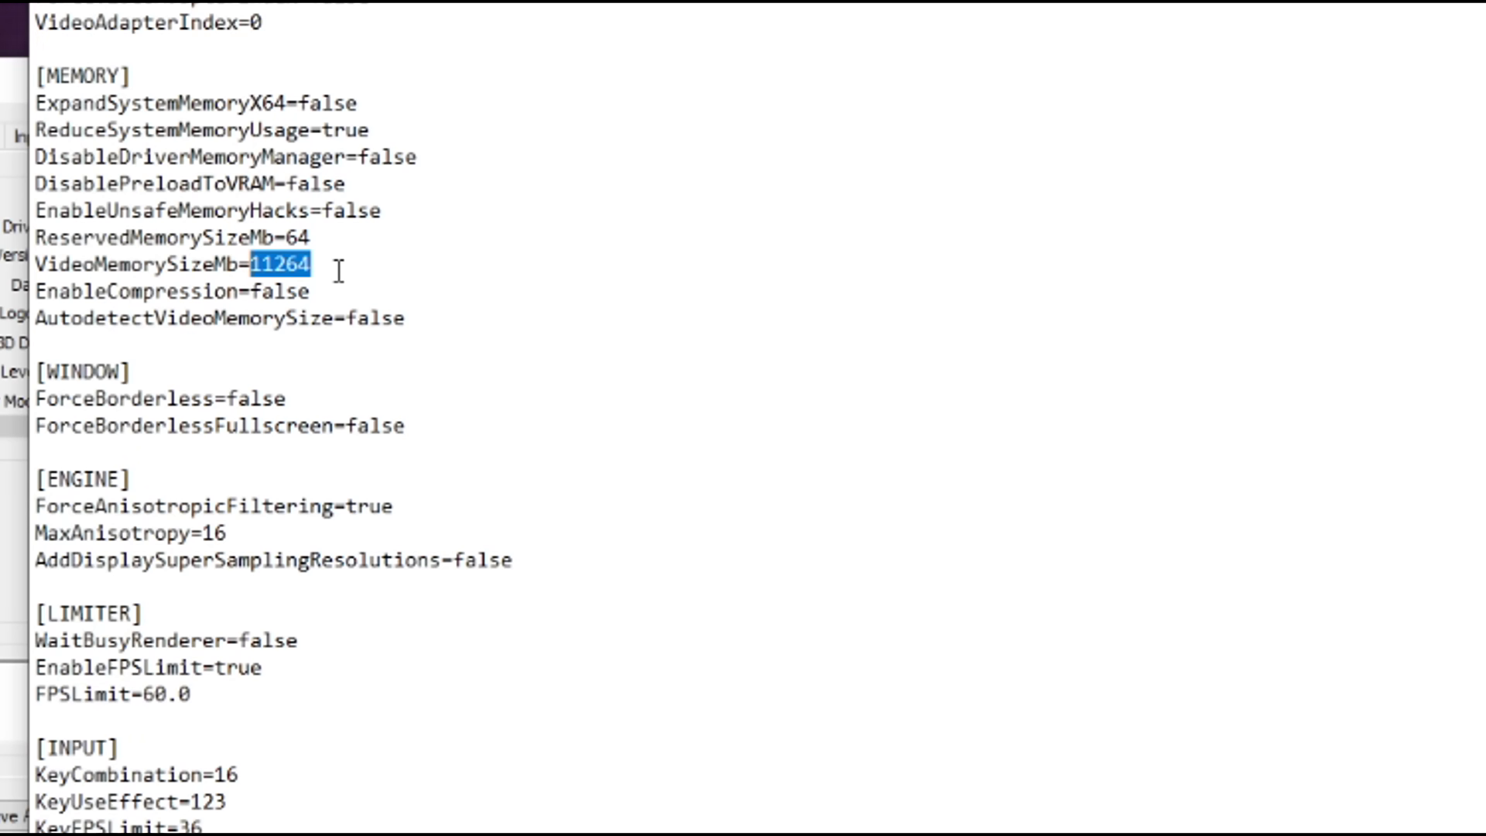
click(130, 59)
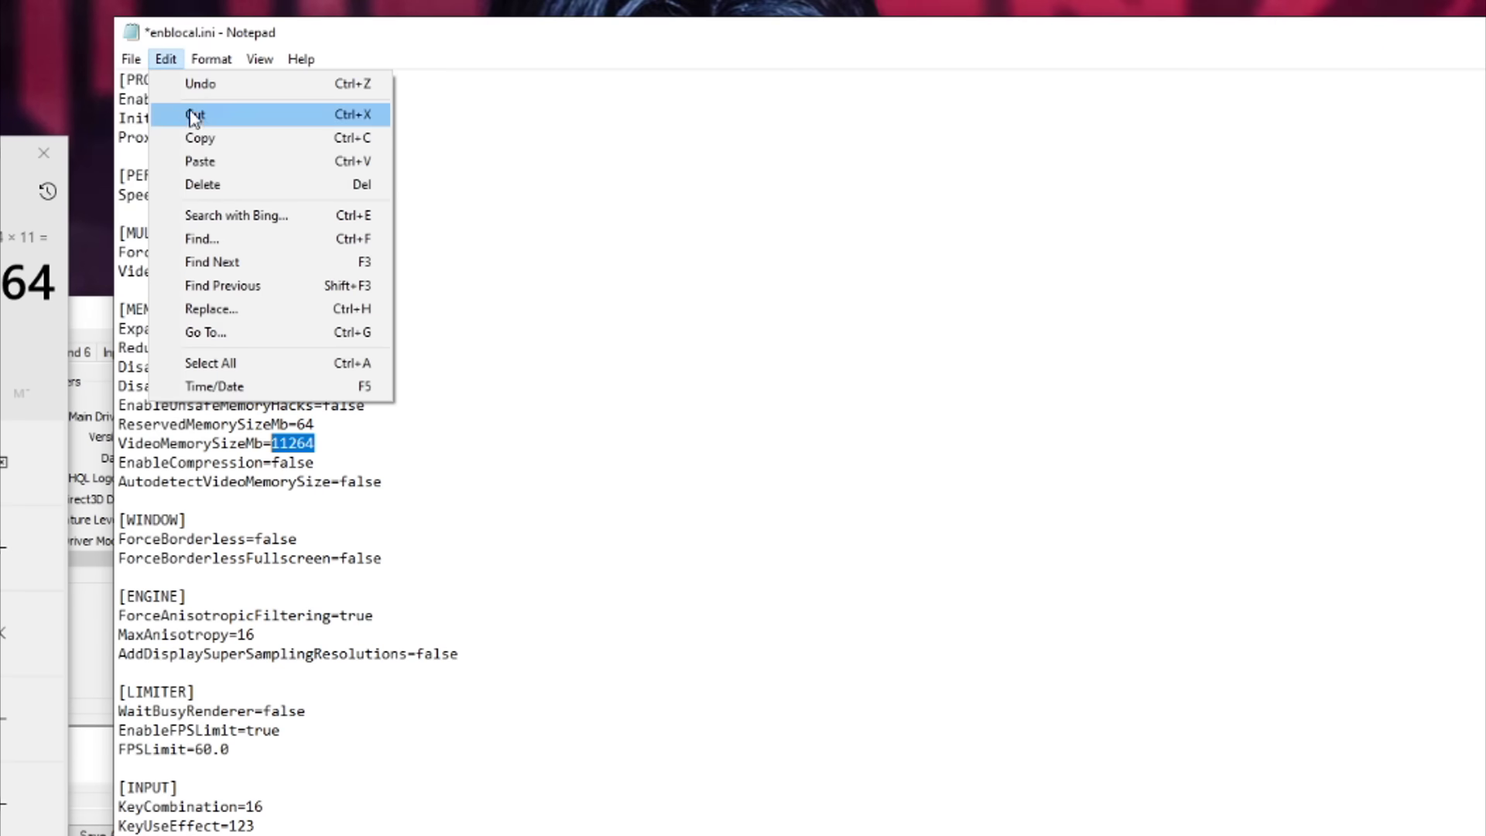
click(166, 59)
click(131, 58)
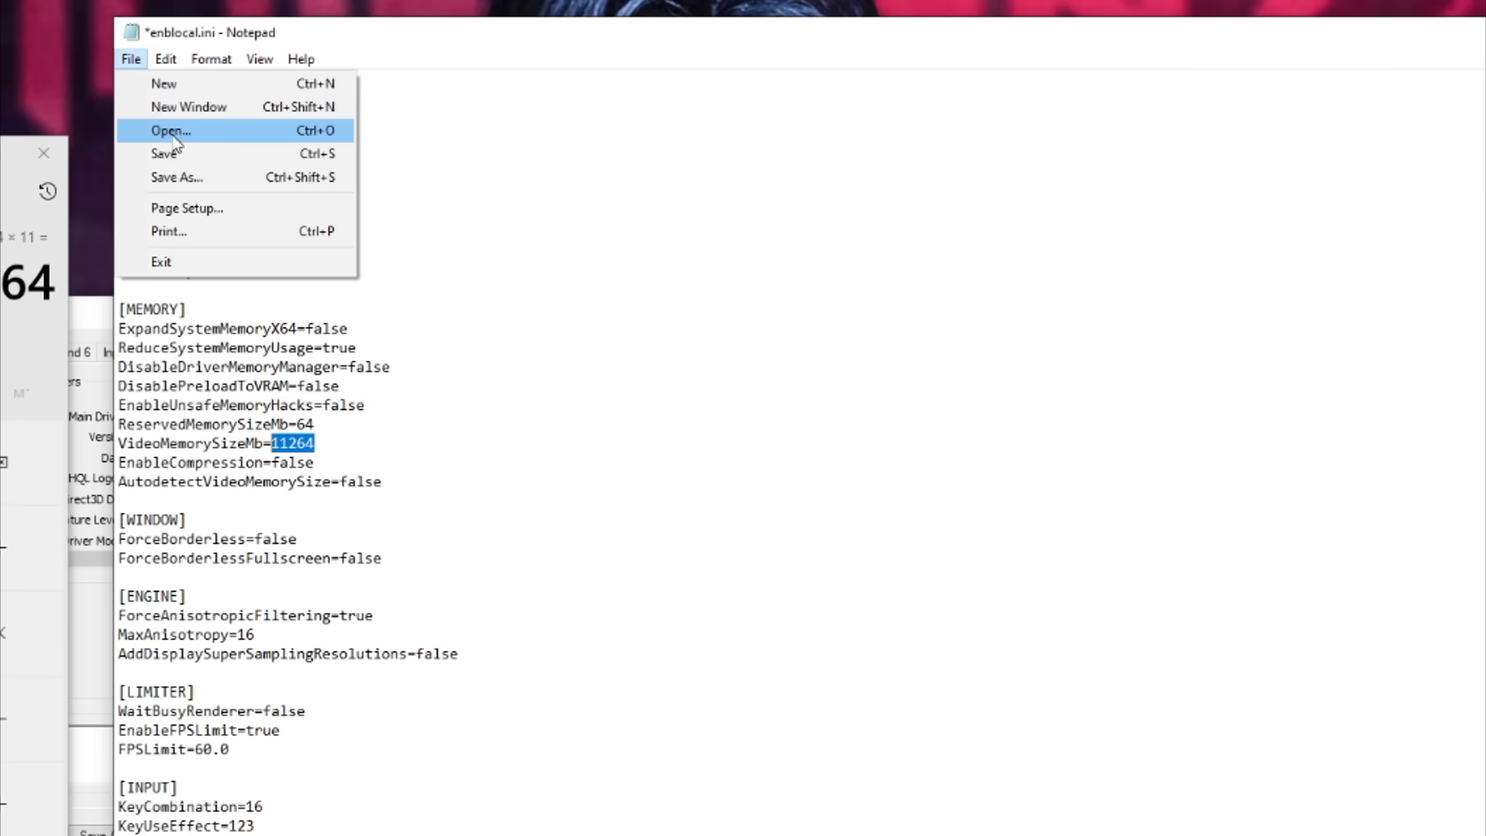
click(200, 154)
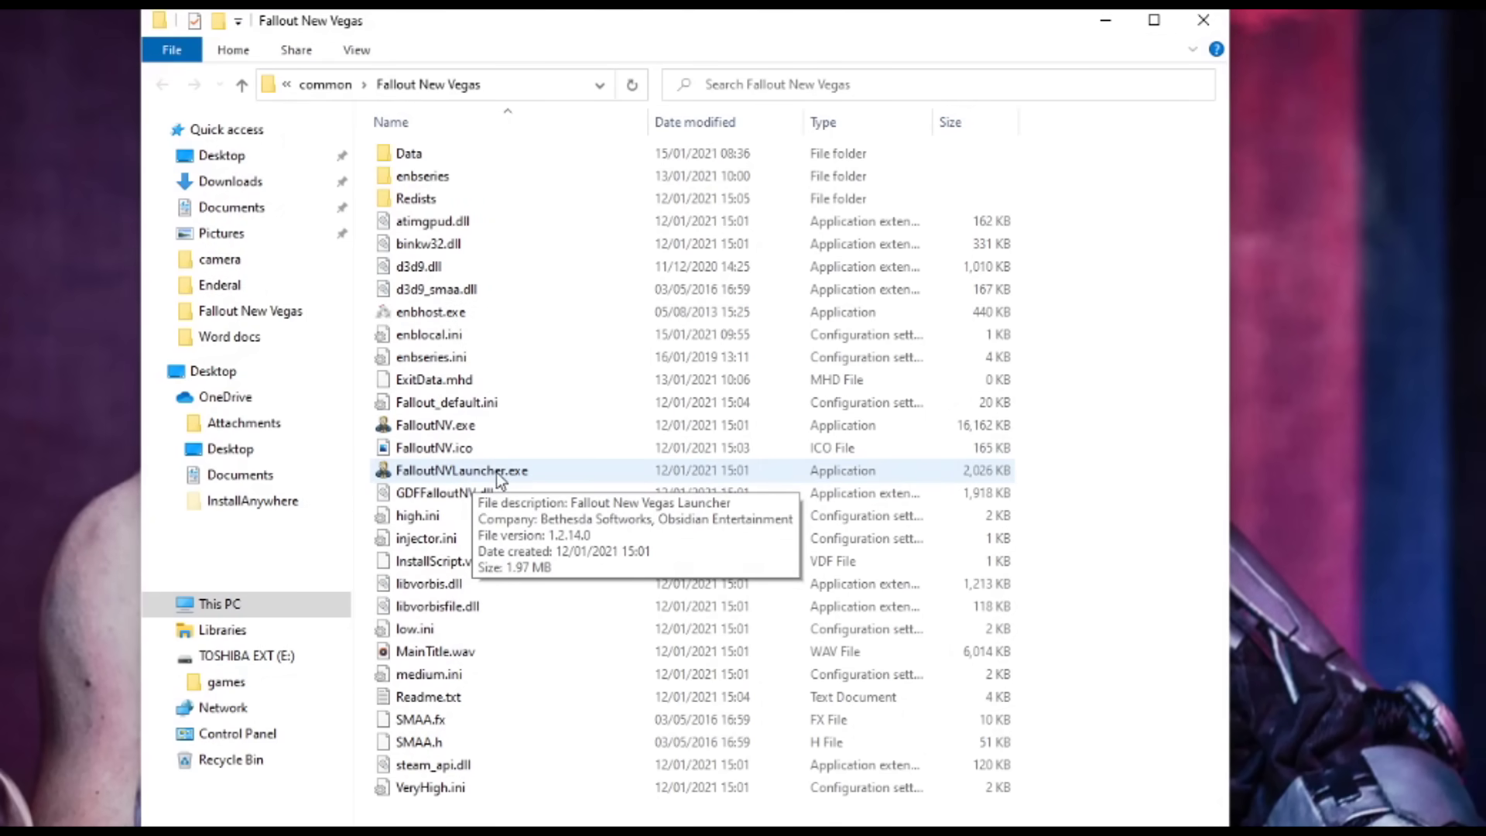
Run FalloutNVLauncher.exe from the Fallout New Vegas folder
click(522, 472)
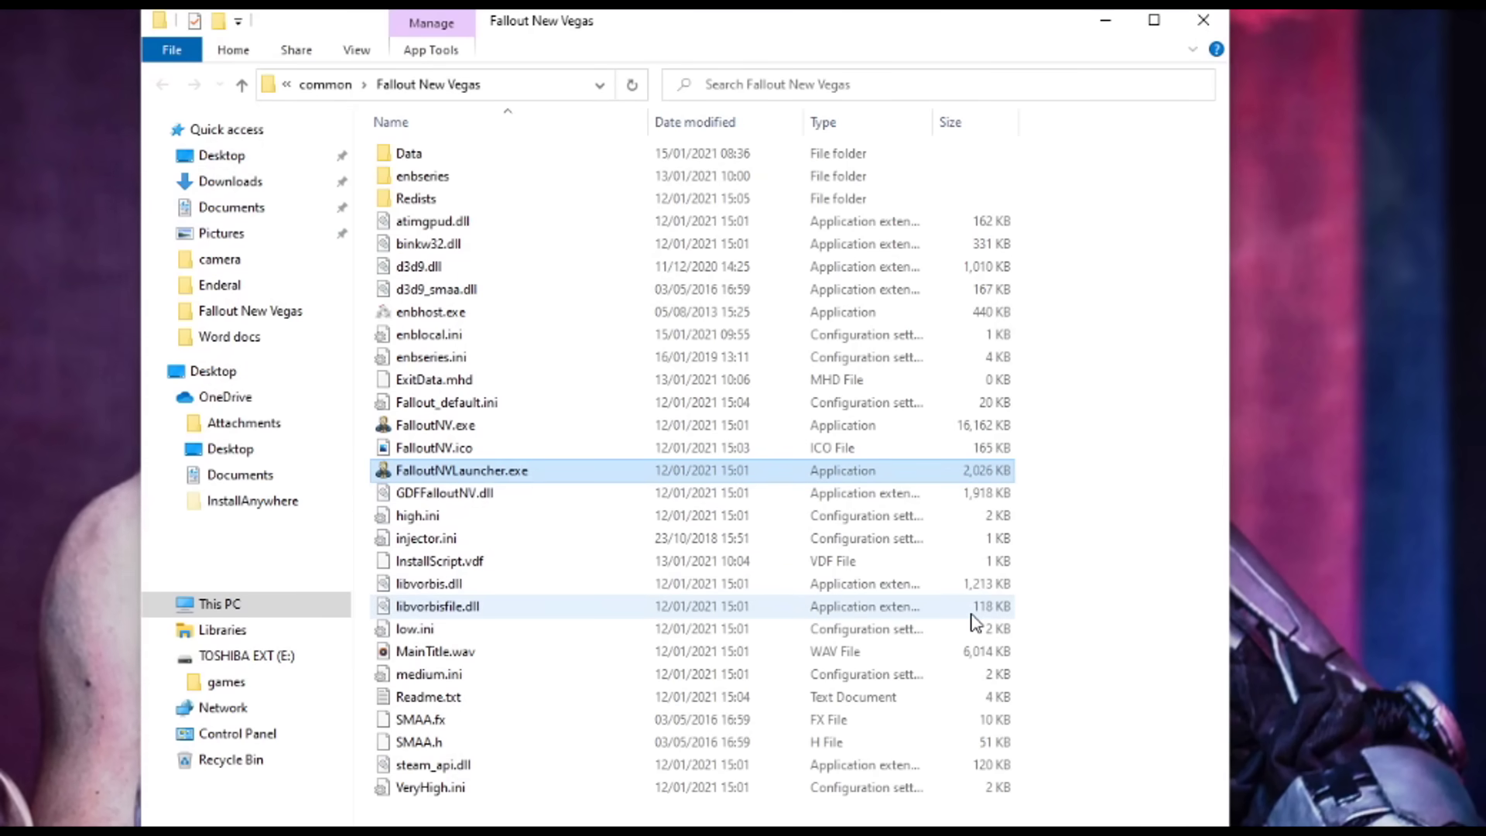
key(Return)
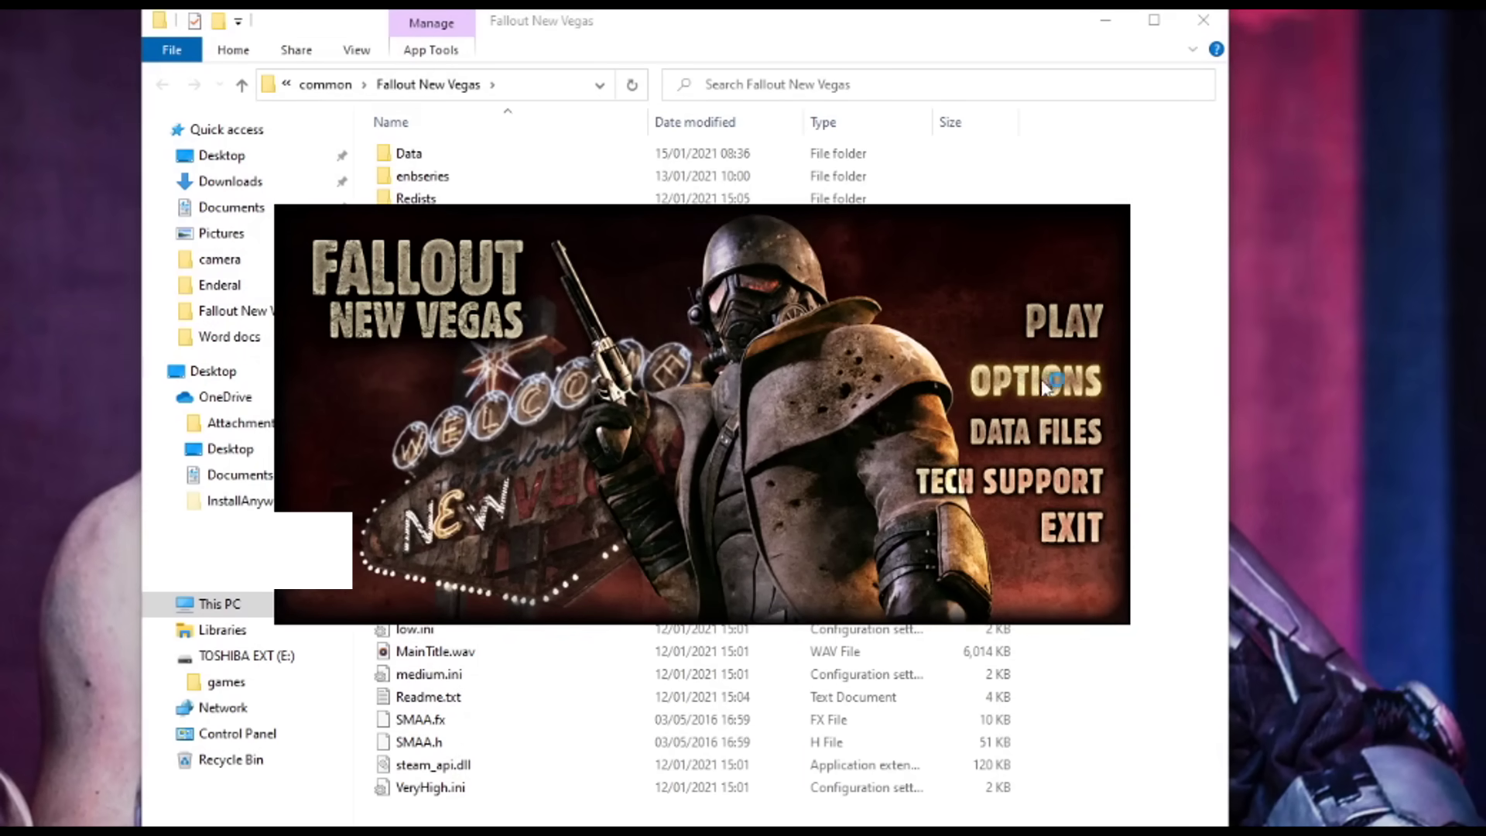
Keep Antialiasing and Anisotropic Filtering Off in the launcher options, then press PLAY
click(1087, 378)
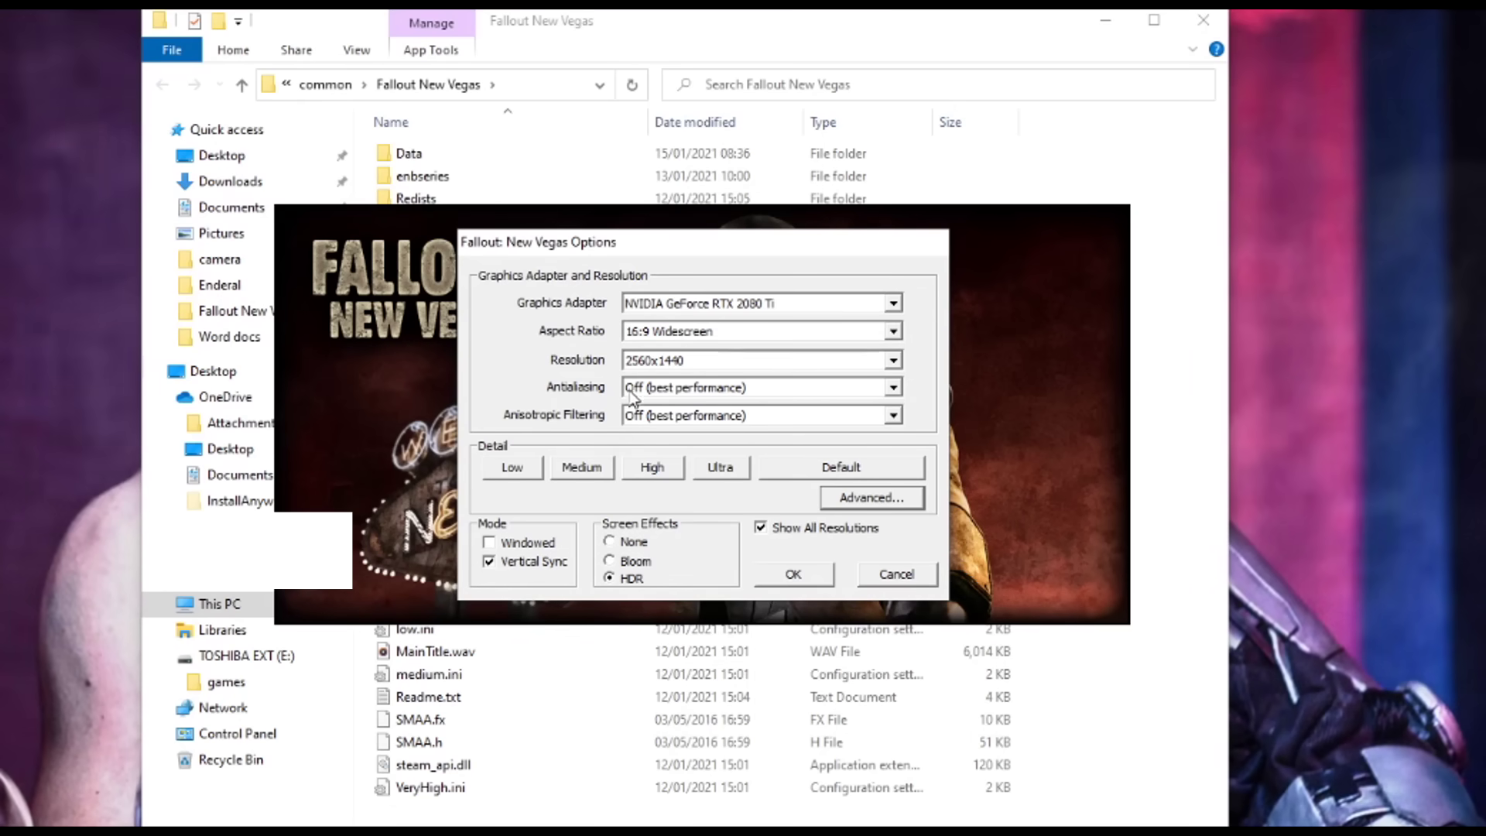
click(694, 390)
click(694, 390)
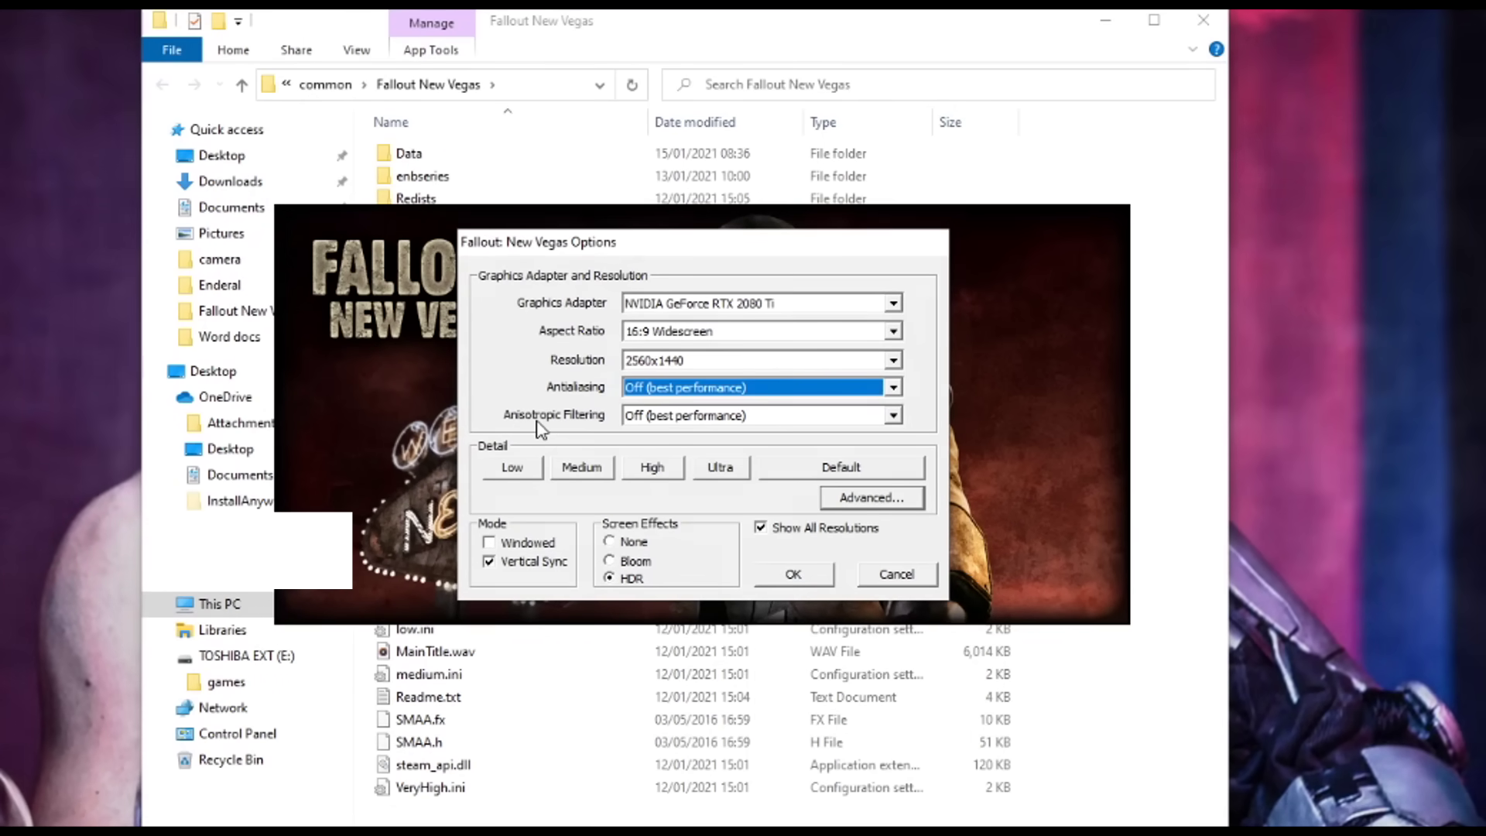
click(662, 419)
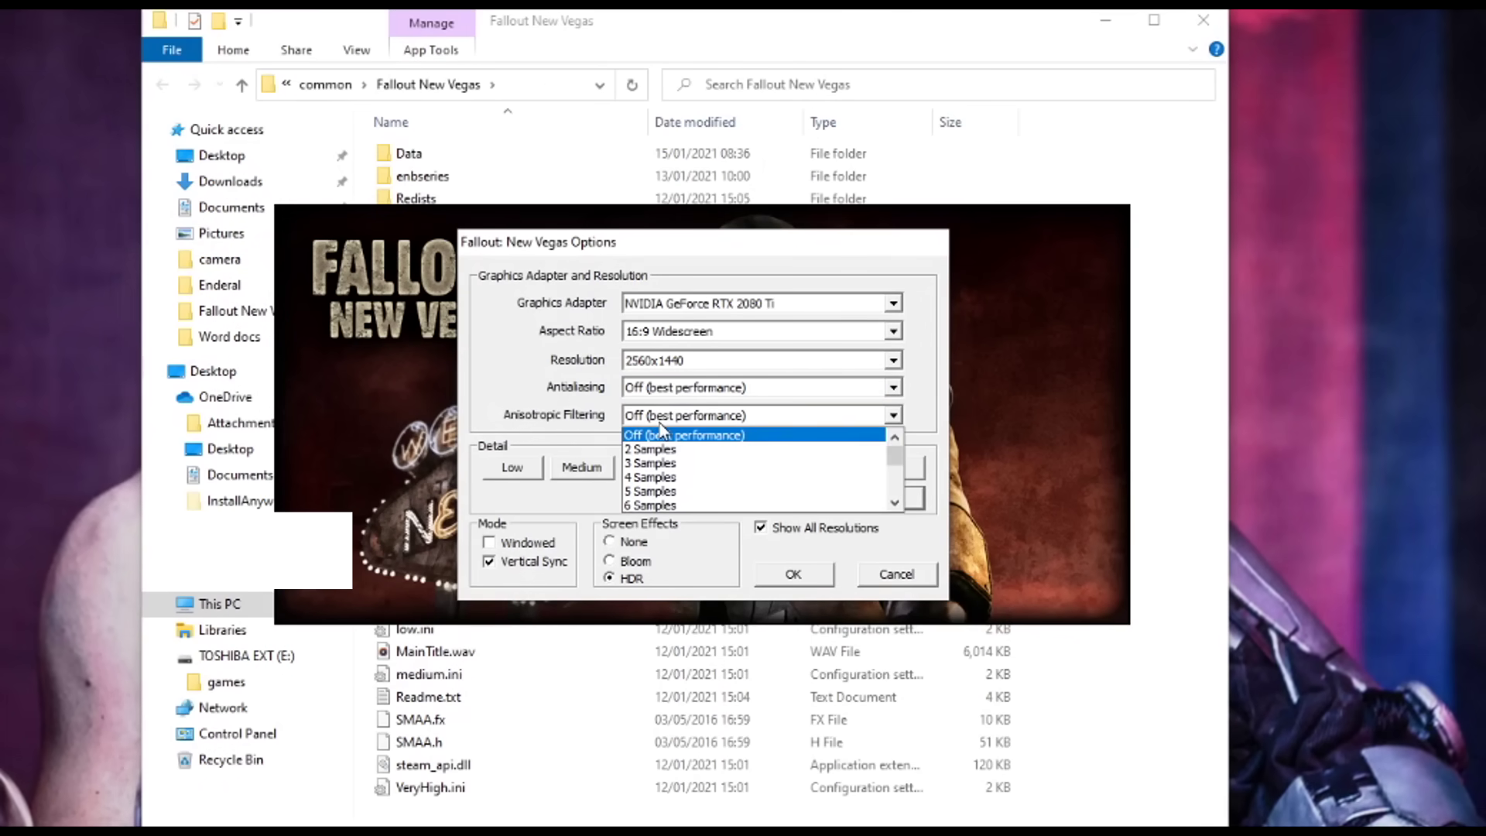
click(673, 426)
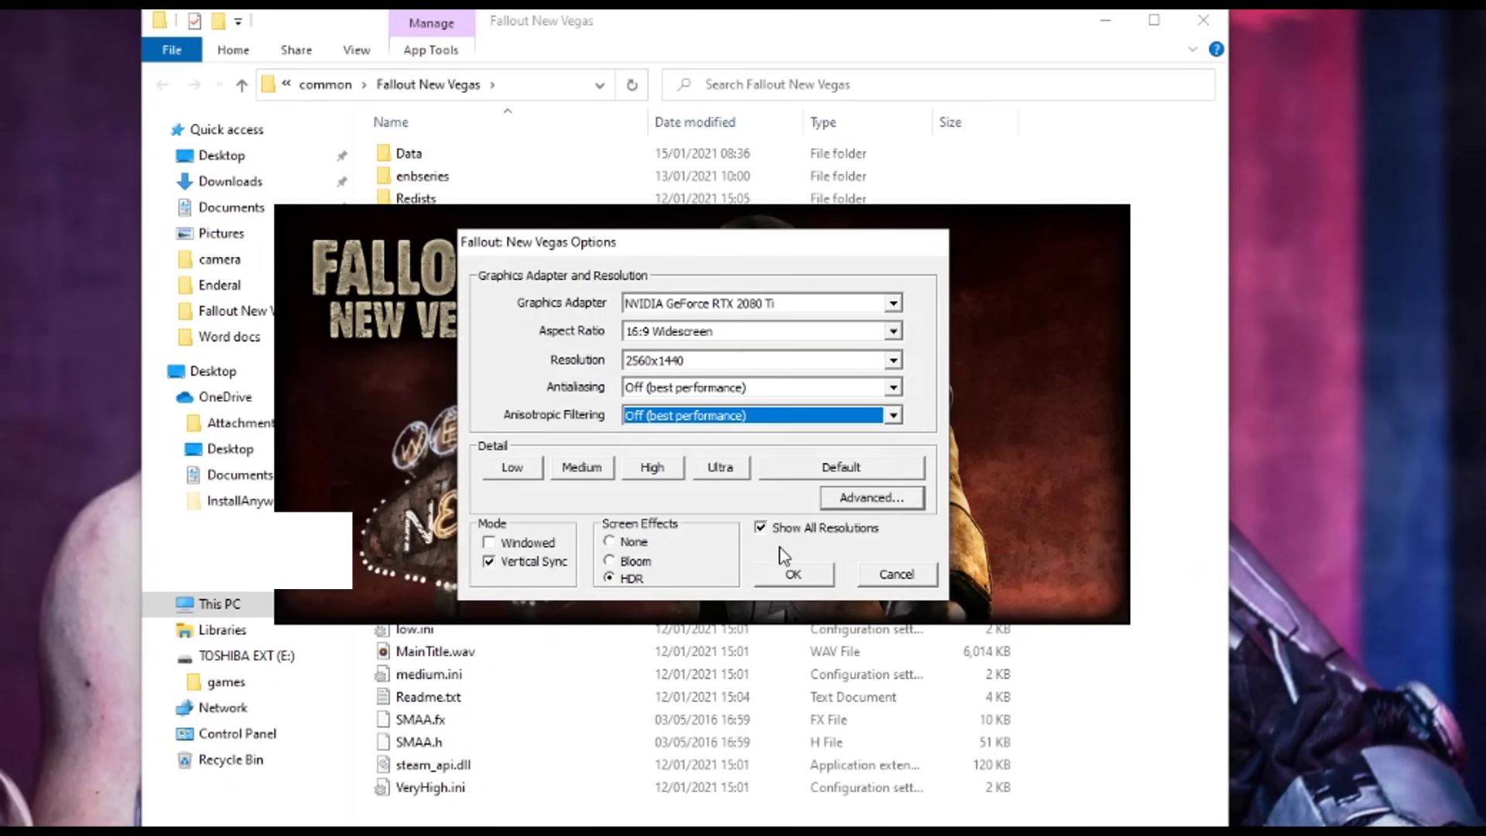
click(792, 573)
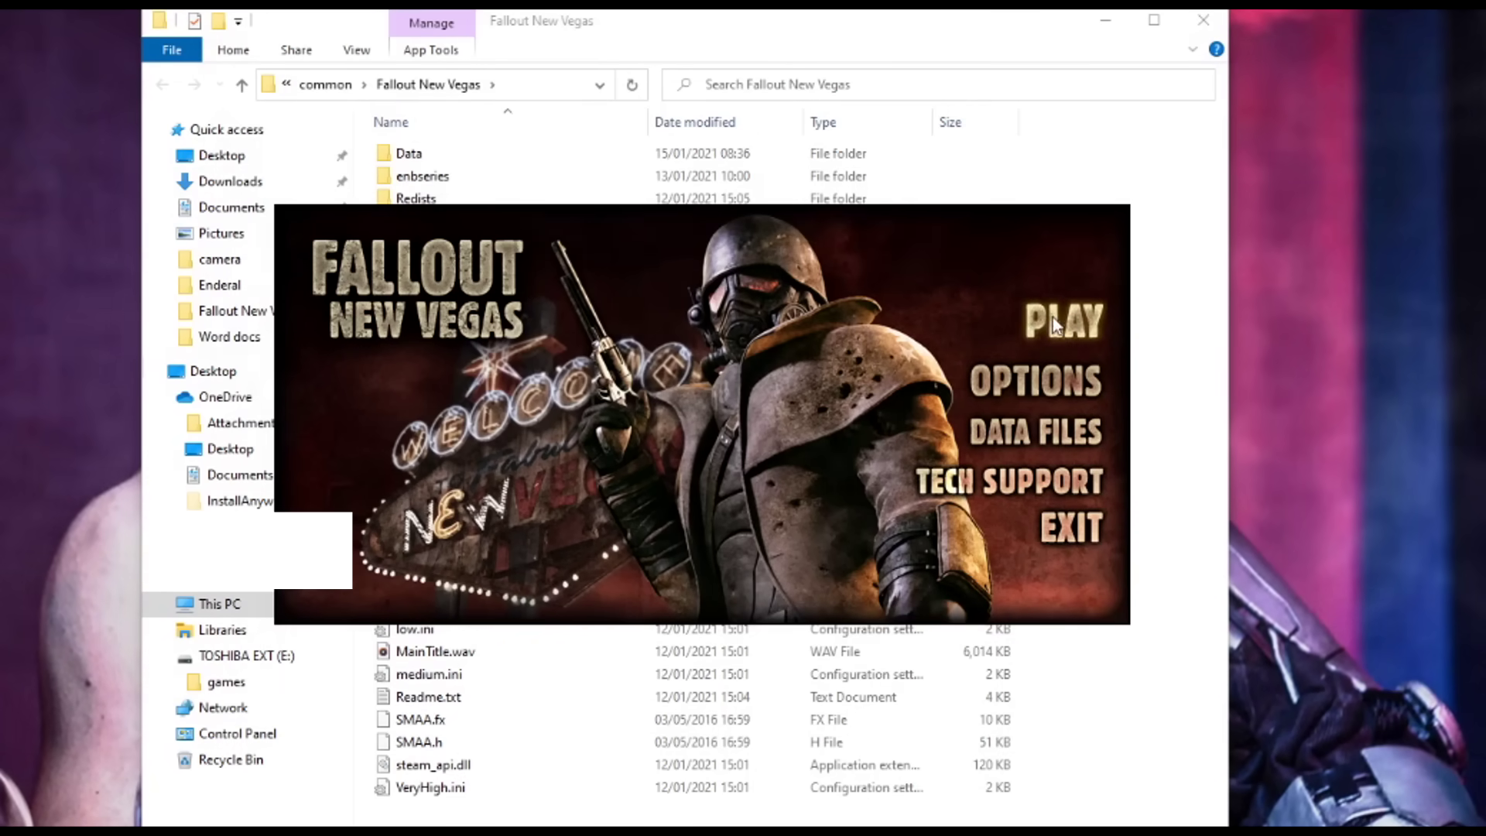
click(1059, 319)
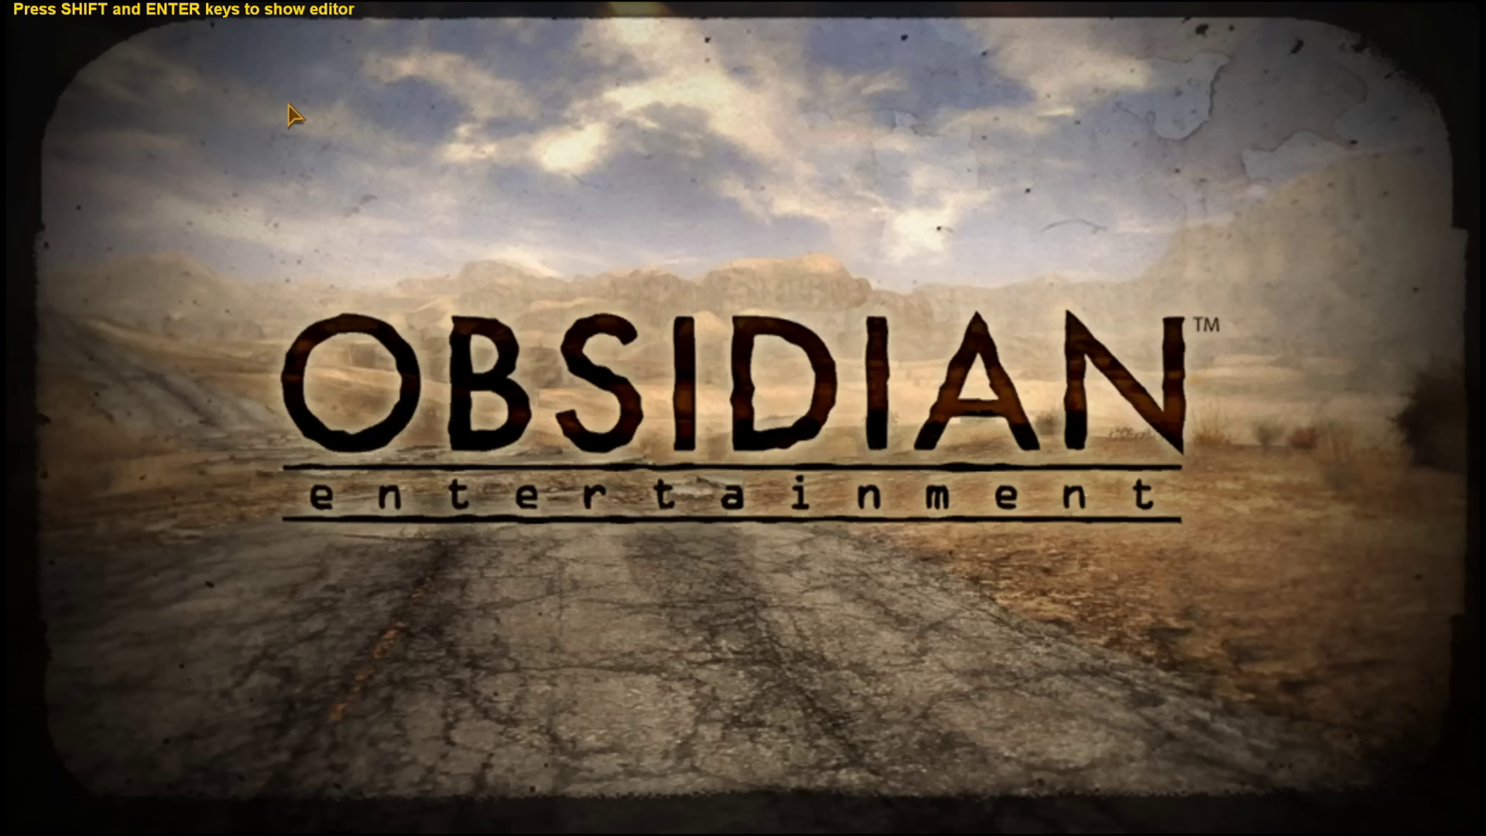
Toggle the ENB editor on and off with Shift+Enter, then continue and confirm loading the last save
key(shift+Return)
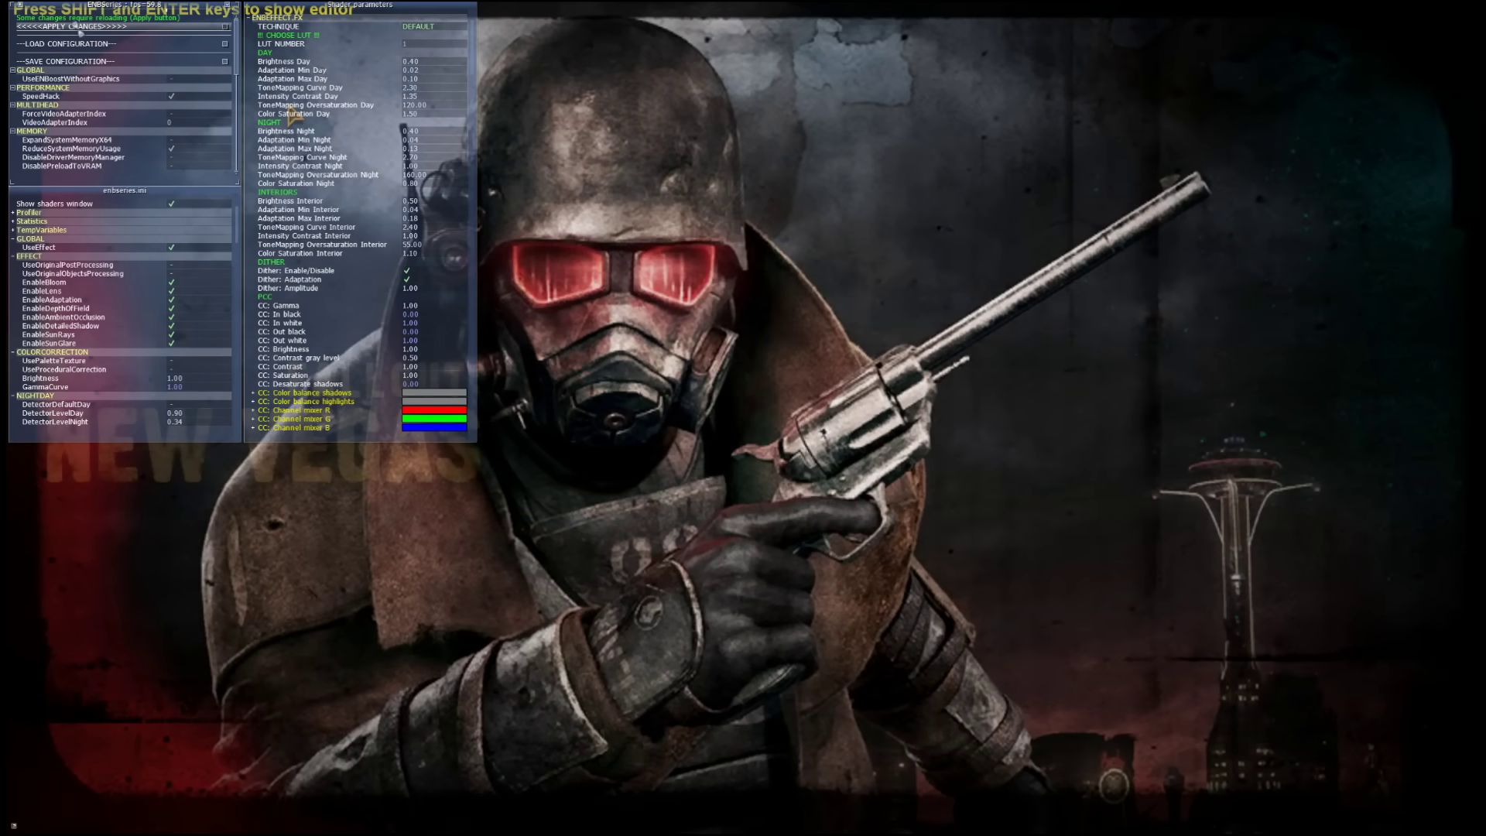
key(shift+Return)
click(1405, 309)
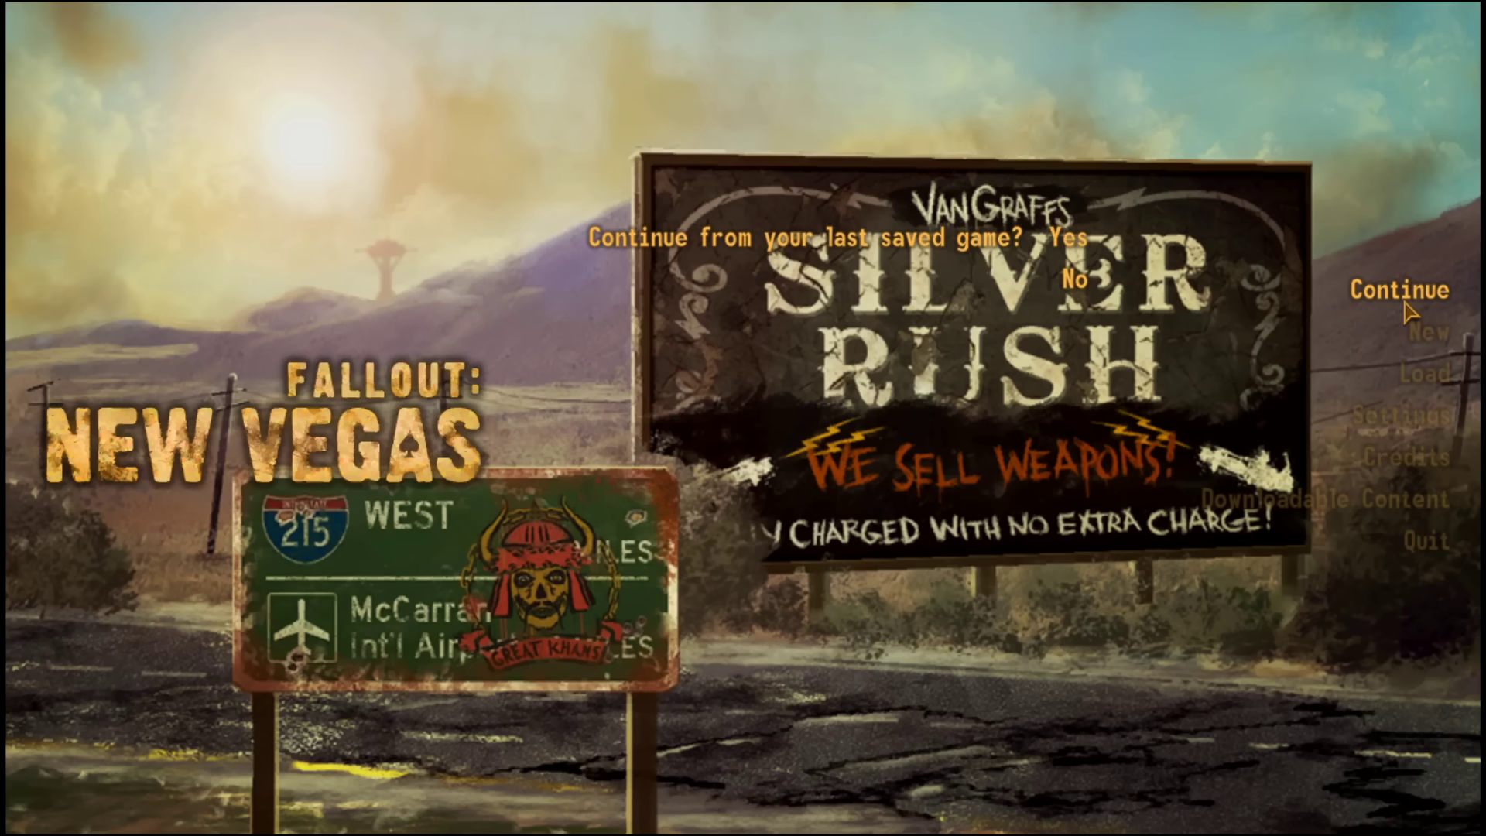
click(1087, 245)
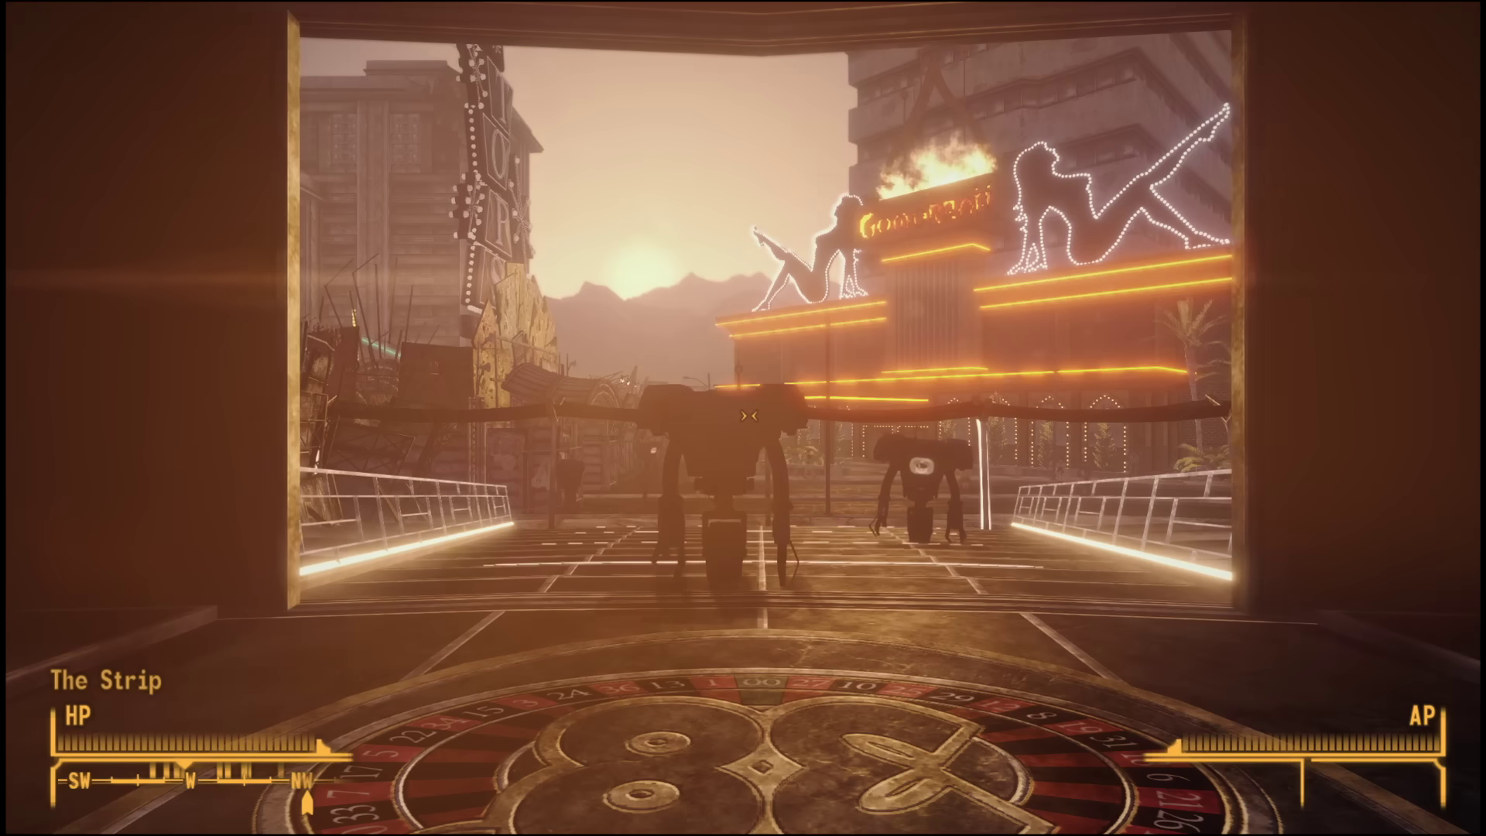
Walk out of the gate, look around the street, then fire the minigun across the floodlit camp
key(w)
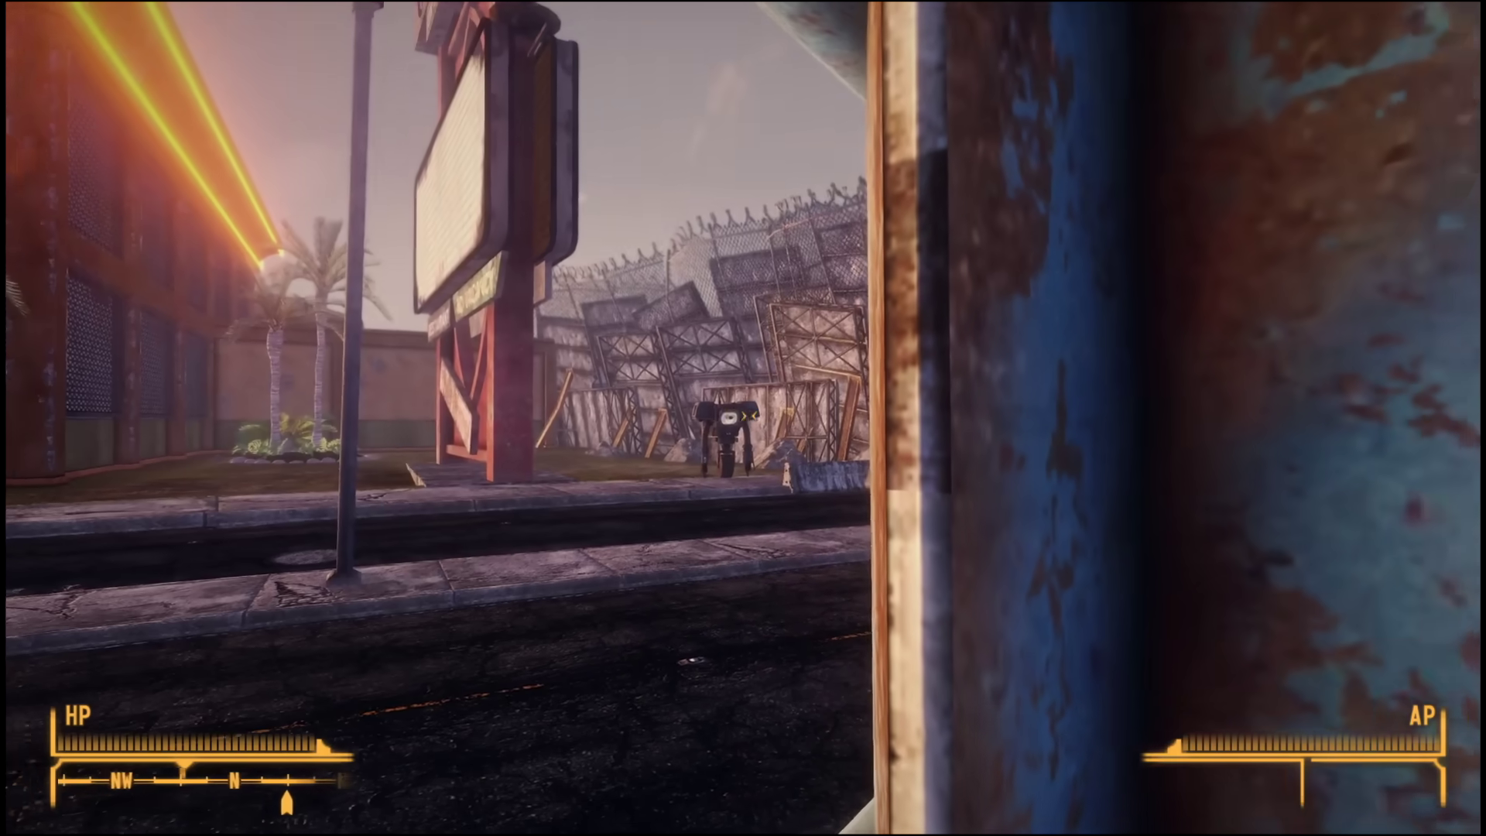
key(a)
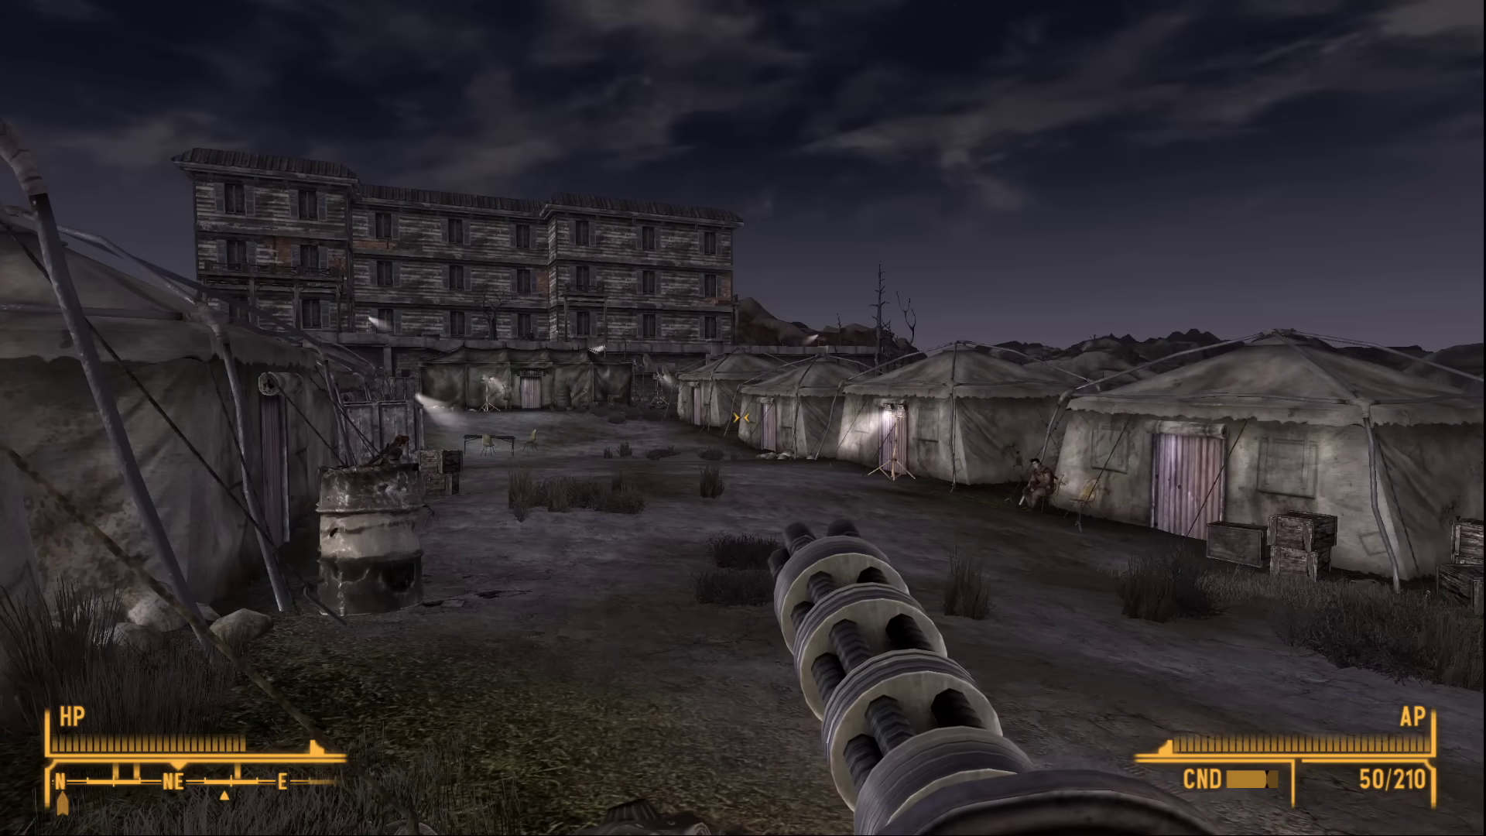
click(741, 418)
click(742, 418)
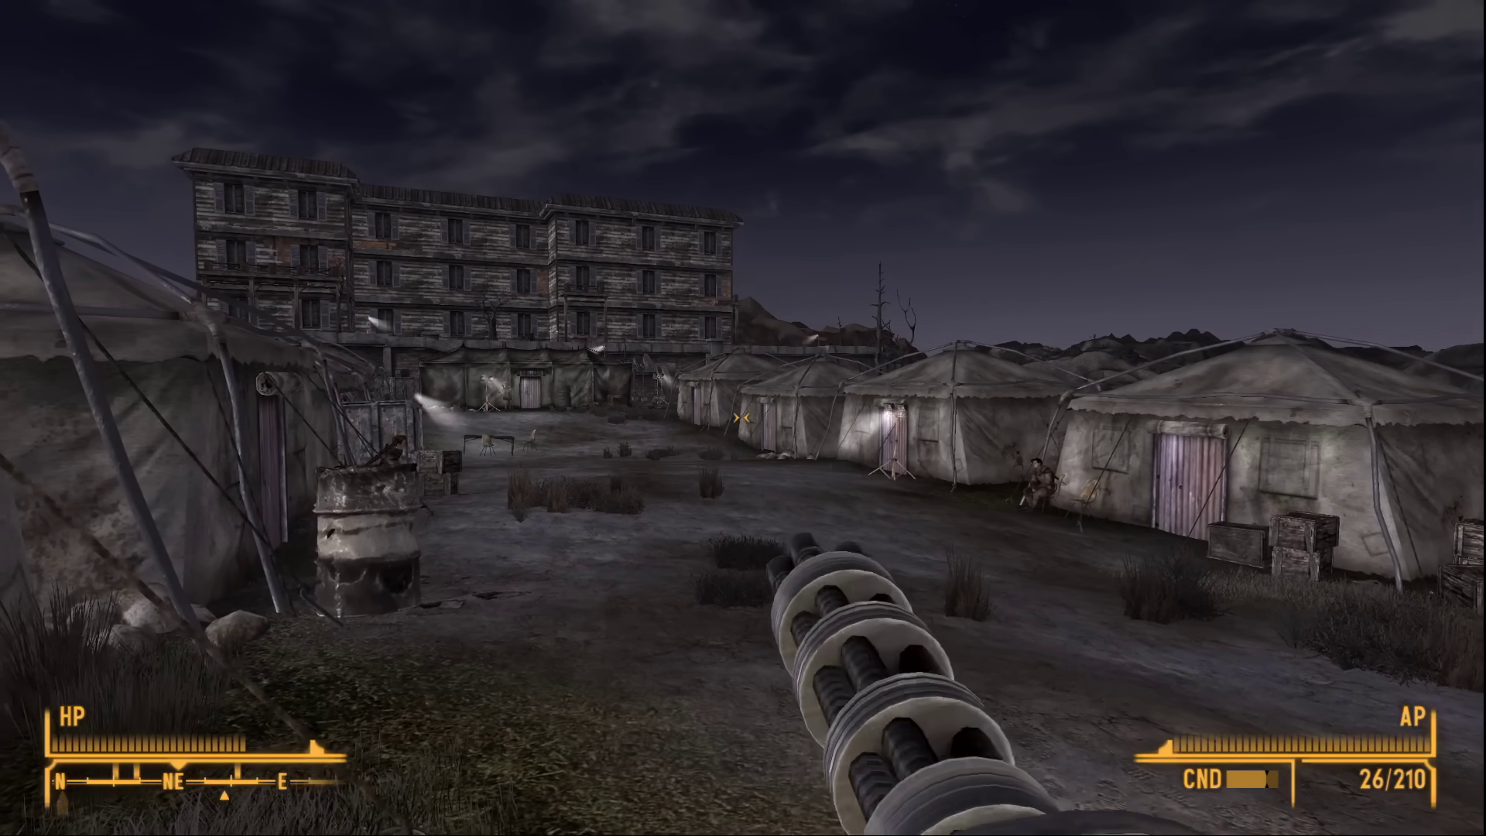
mouse_move(1083, 418)
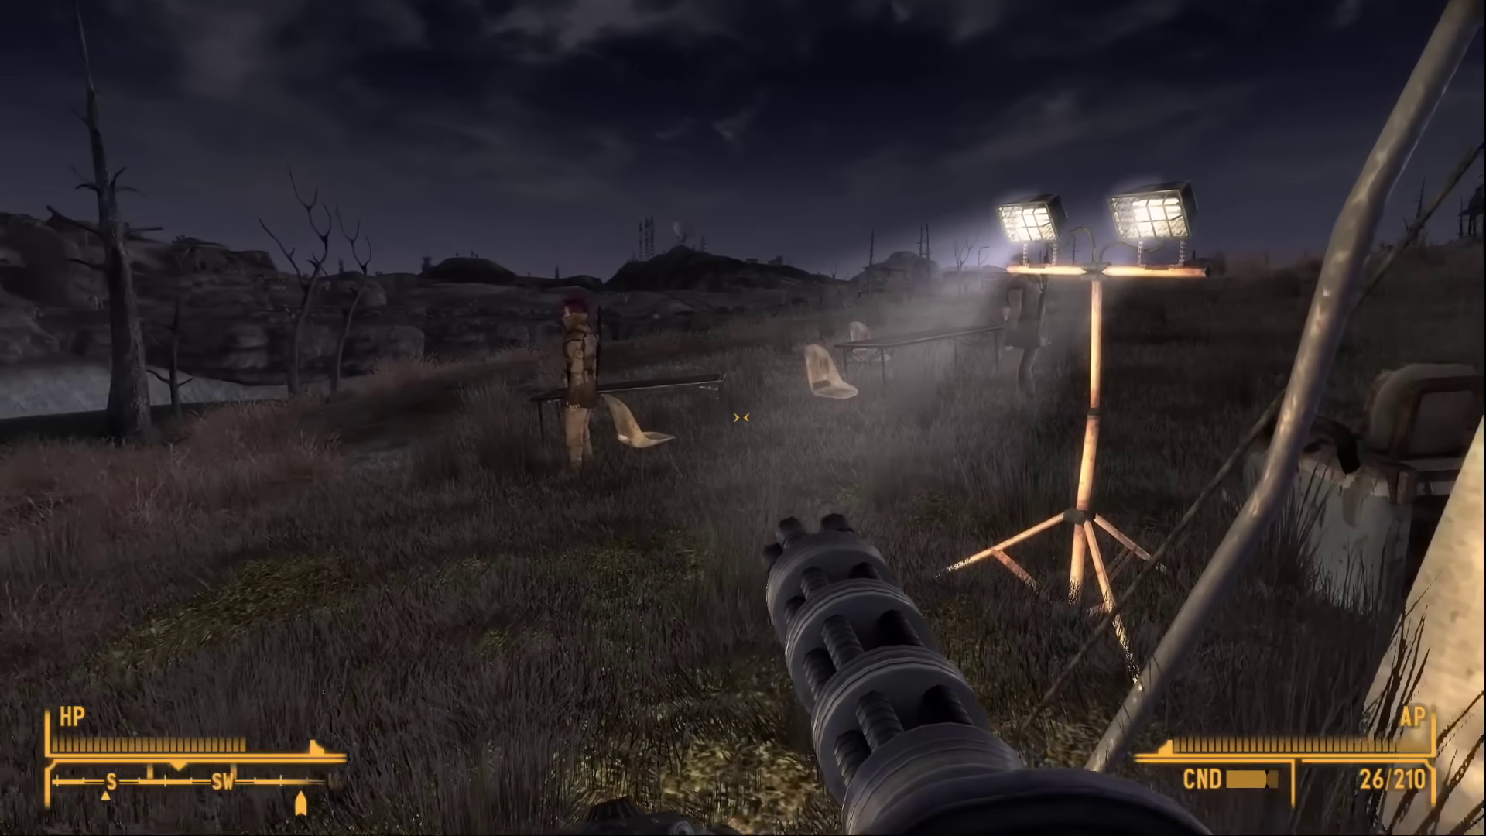
mouse_move(836, 418)
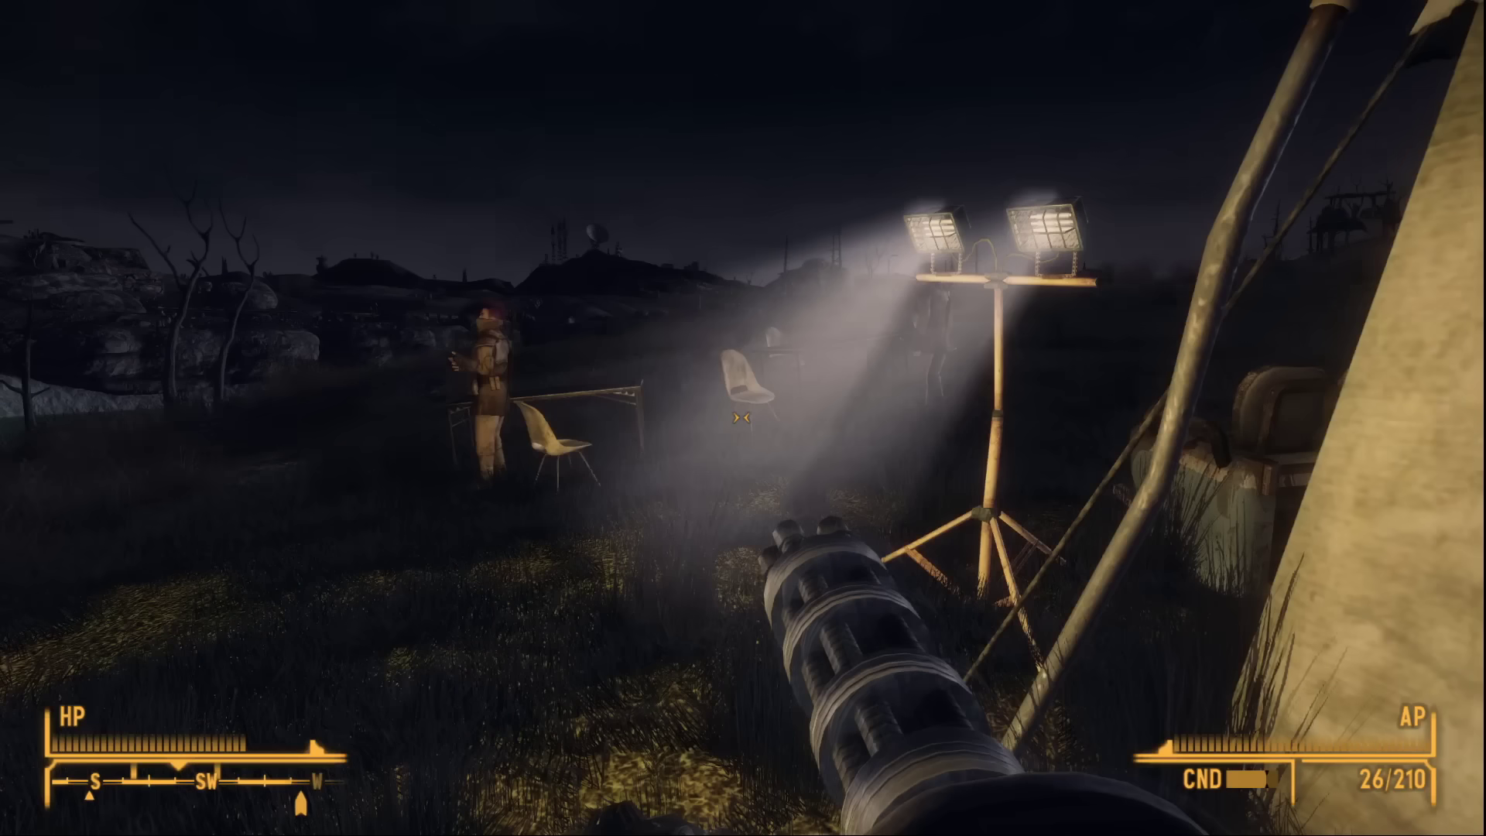